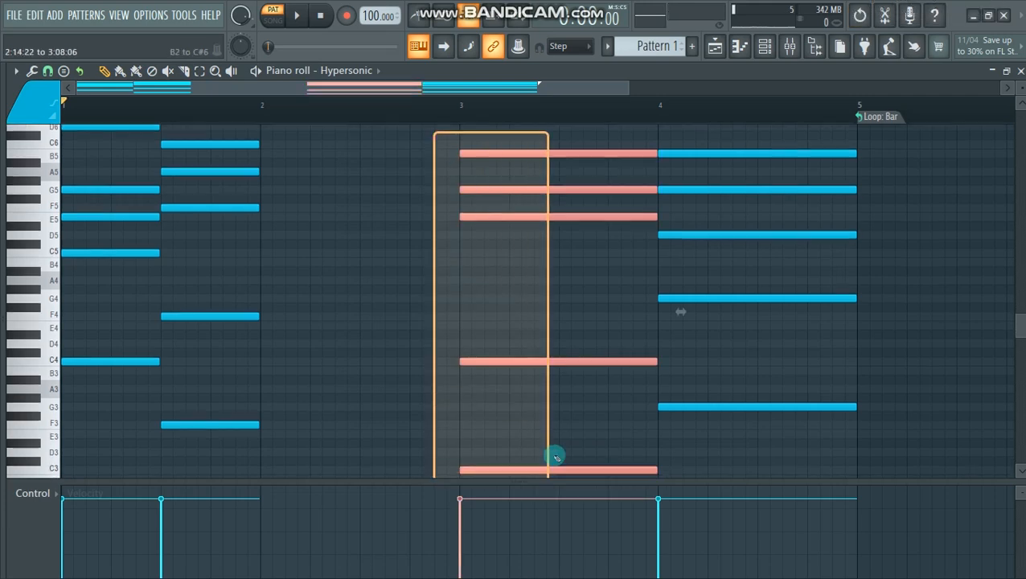
Step: Move the selected chord at bar 3 one bar earlier and the chord at bar 4 one bar later
{"action": "left_click_drag", "start_coordinate": [613, 410], "coordinate": [414, 404]}
{"action": "scroll", "coordinate": [643, 209], "scroll_direction": "up", "scroll_amount": 1}
{"action": "left_click_drag", "start_coordinate": [705, 130], "coordinate": [799, 443]}
{"action": "left_click_drag", "start_coordinate": [780, 404], "coordinate": [980, 403]}
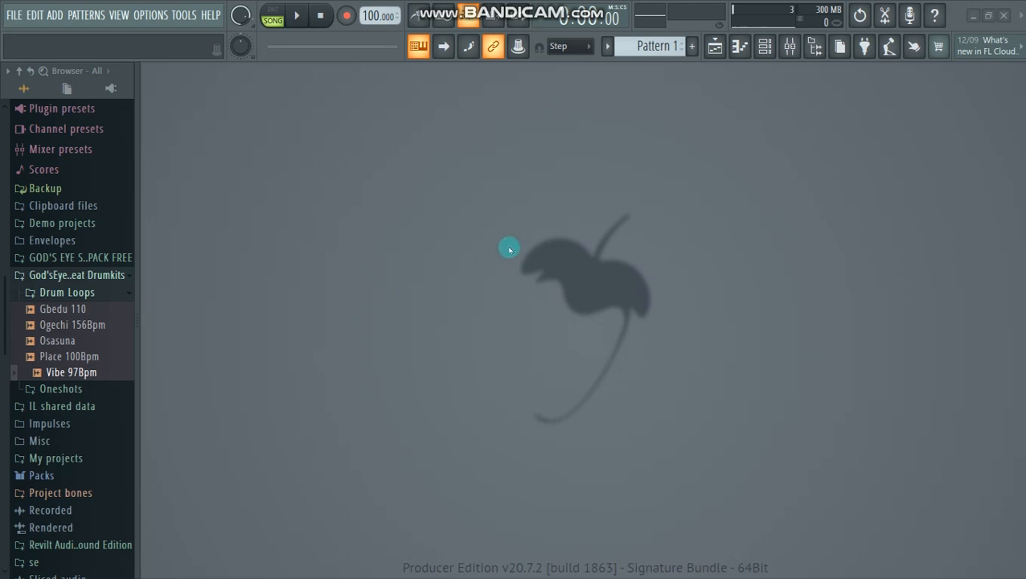
Step: Set the project tempo to 100 BPM
{"action": "left_click", "coordinate": [764, 47]}
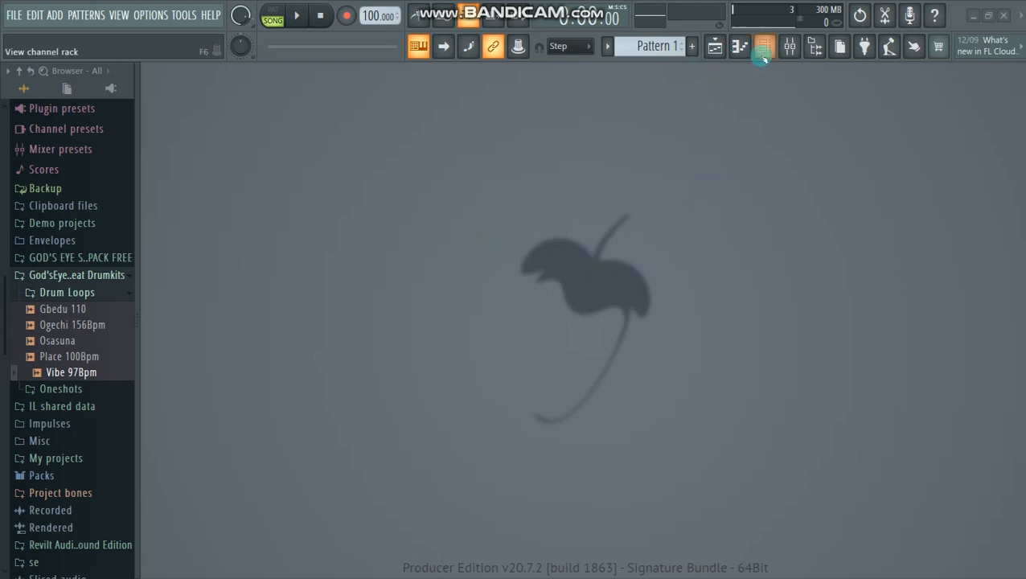
{"action": "right_click", "coordinate": [370, 20]}
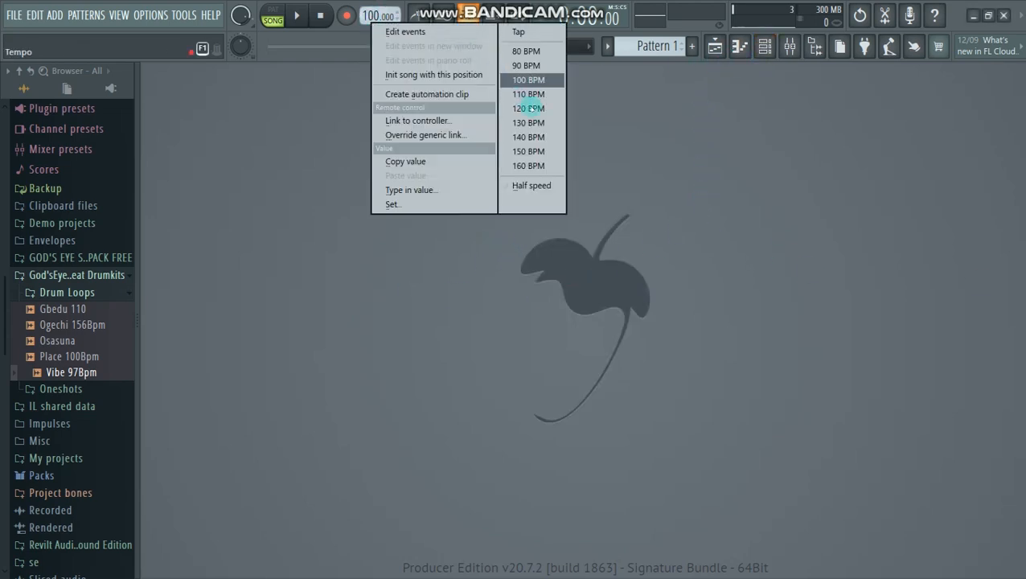
{"action": "left_click", "coordinate": [522, 82]}
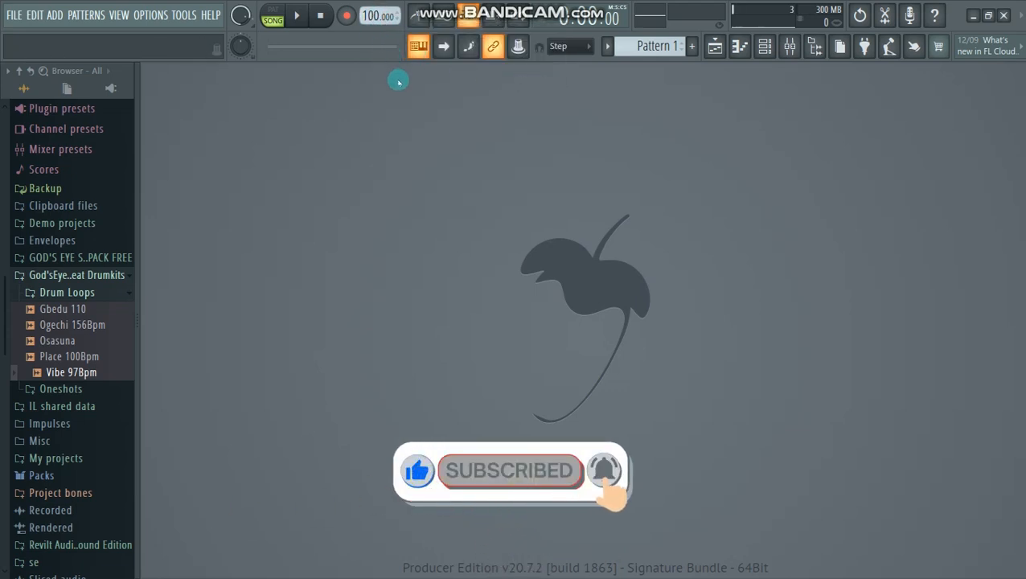
Step: Display the channel rack and open the Scaler 3 plugin from its channel
{"action": "left_click", "coordinate": [765, 45]}
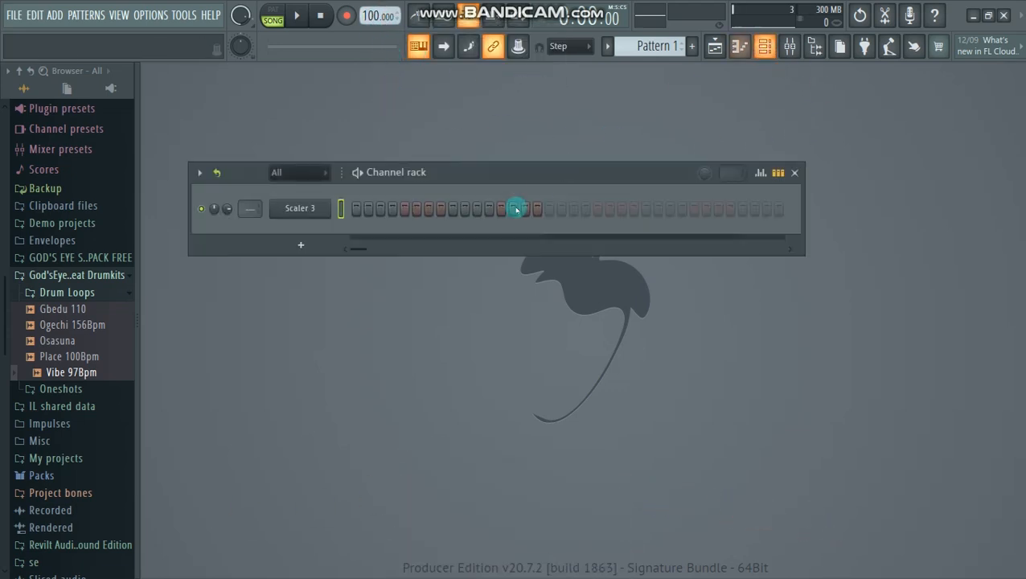
{"action": "left_click_drag", "start_coordinate": [435, 176], "coordinate": [472, 180]}
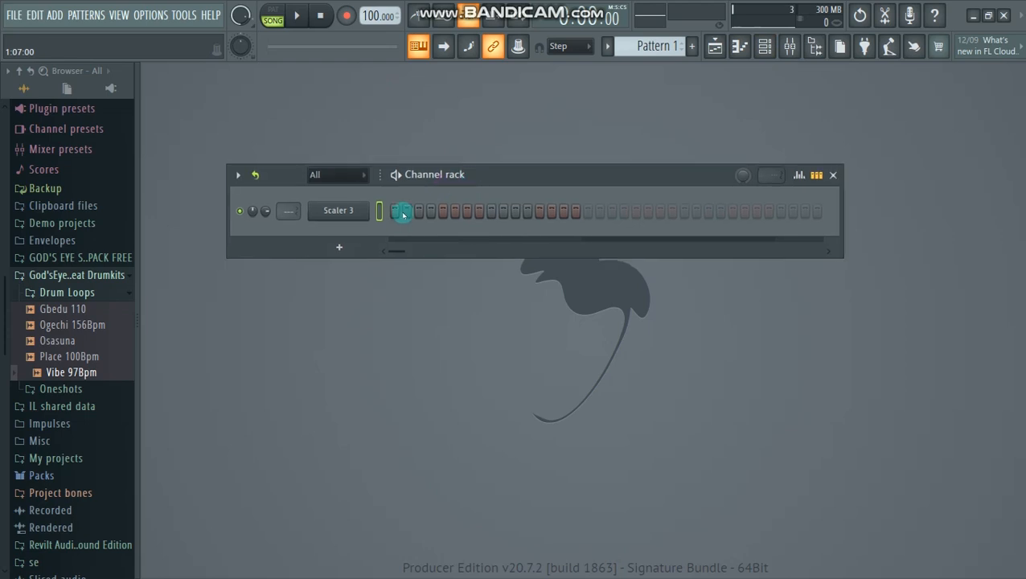
{"action": "left_click", "coordinate": [354, 212]}
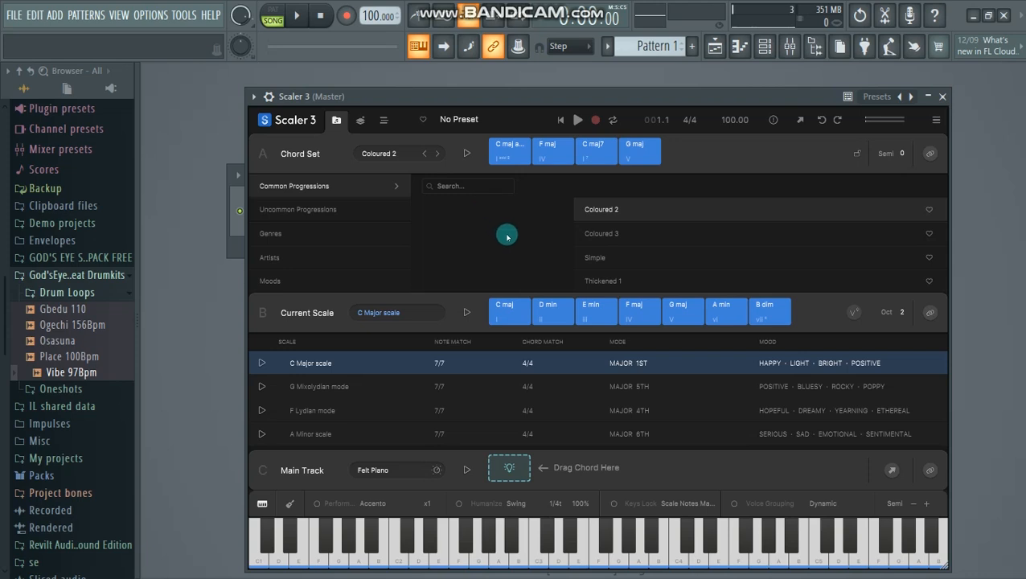
Step: Show the Common Progressions category in Scaler 3's chord set browser
{"action": "scroll", "coordinate": [338, 239], "scroll_direction": "up", "scroll_amount": 1}
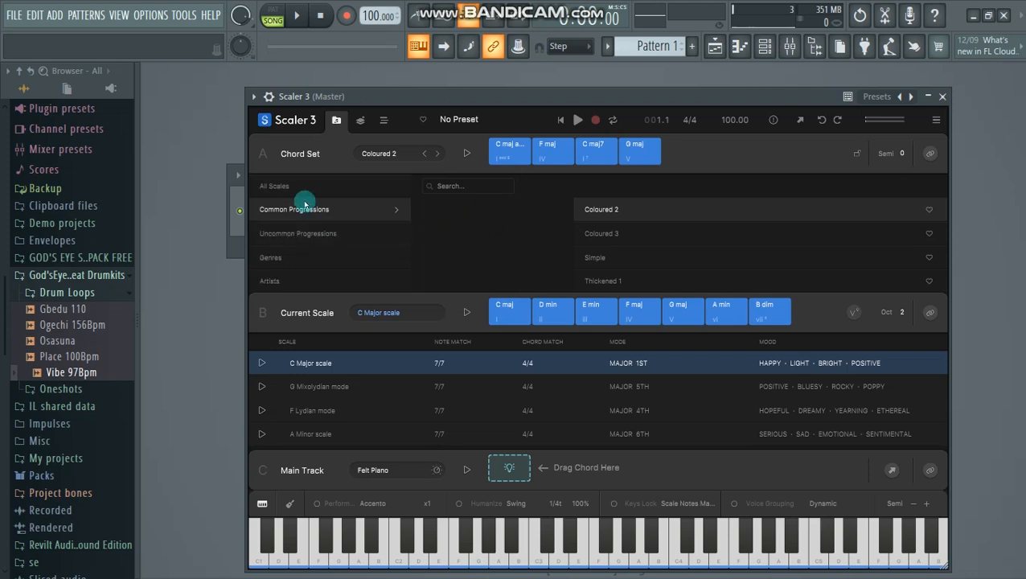
{"action": "left_click", "coordinate": [296, 187]}
{"action": "left_click", "coordinate": [313, 210]}
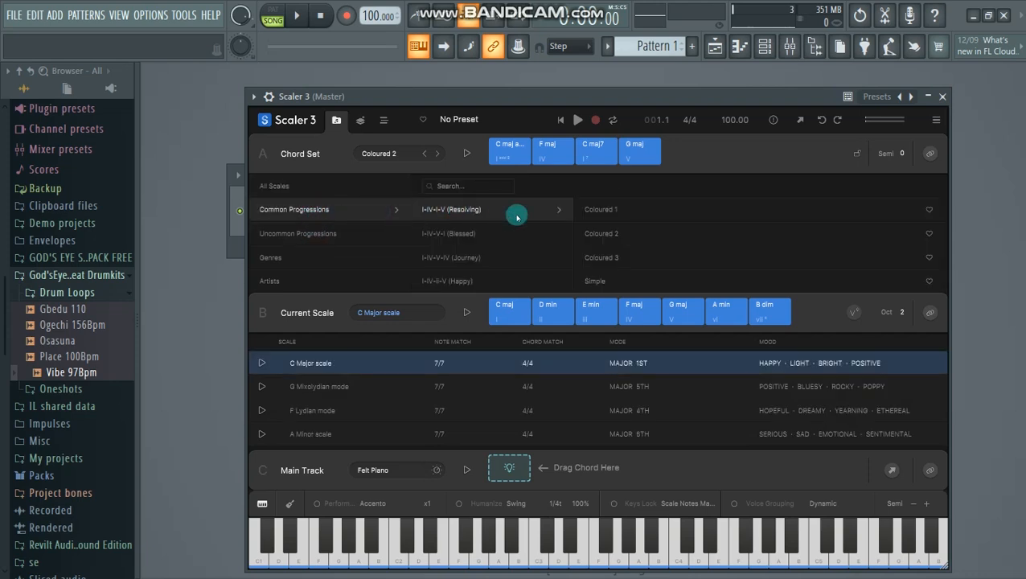
Step: Audition each of the four chords in the Coloured 2 chord set in order
{"action": "left_click", "coordinate": [506, 148]}
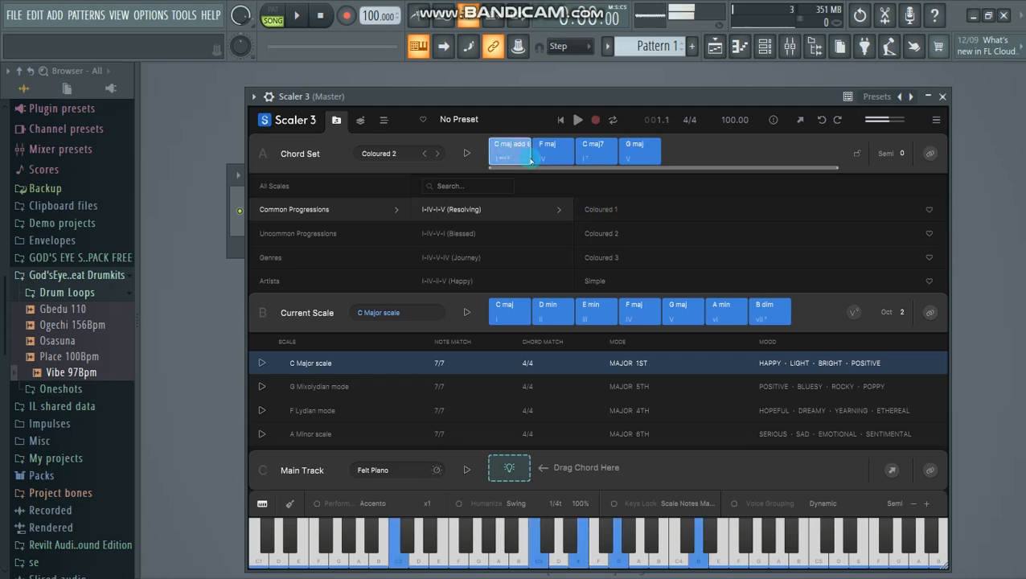
{"action": "left_click", "coordinate": [553, 152]}
{"action": "left_click", "coordinate": [596, 153]}
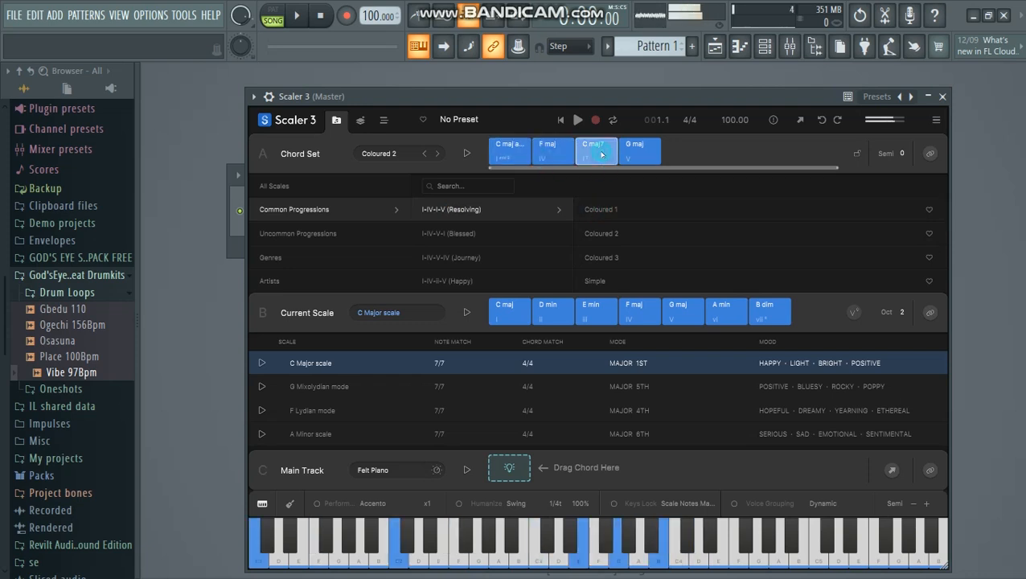
{"action": "left_click", "coordinate": [639, 151]}
Step: Add the C maj add 9, F maj, C maj7 and G maj chords from the Coloured 2 set to the Main Track in that order
{"action": "left_click_drag", "start_coordinate": [631, 95], "coordinate": [634, 61]}
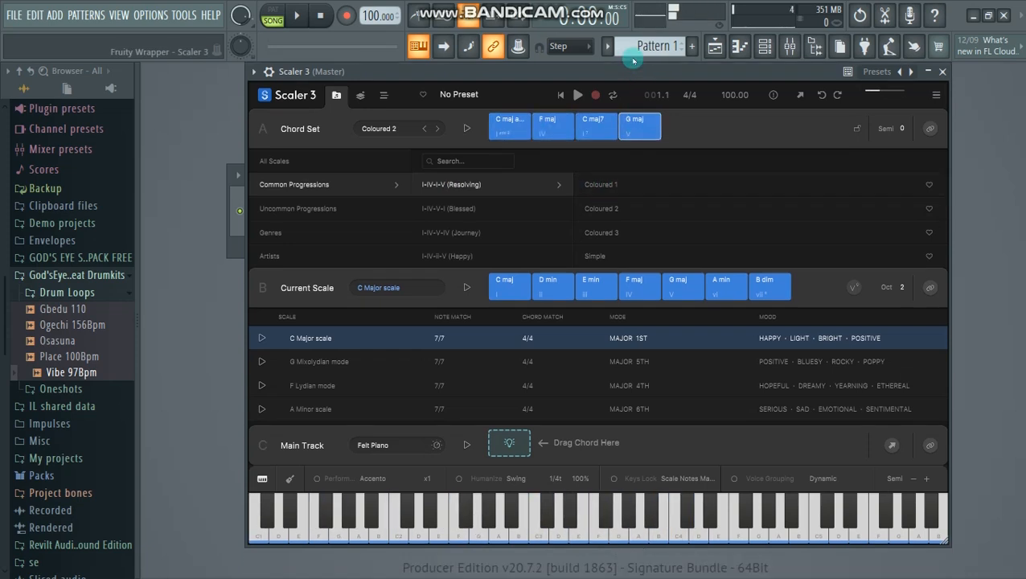
{"action": "left_click", "coordinate": [524, 121]}
{"action": "left_click_drag", "start_coordinate": [519, 119], "coordinate": [519, 430]}
{"action": "left_click", "coordinate": [550, 121]}
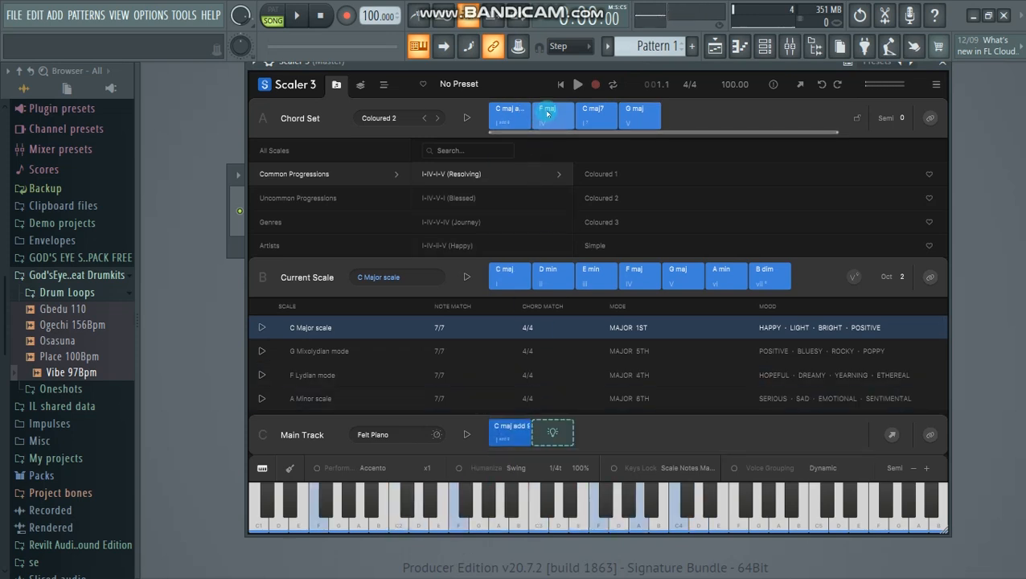
{"action": "left_click_drag", "start_coordinate": [552, 125], "coordinate": [555, 434]}
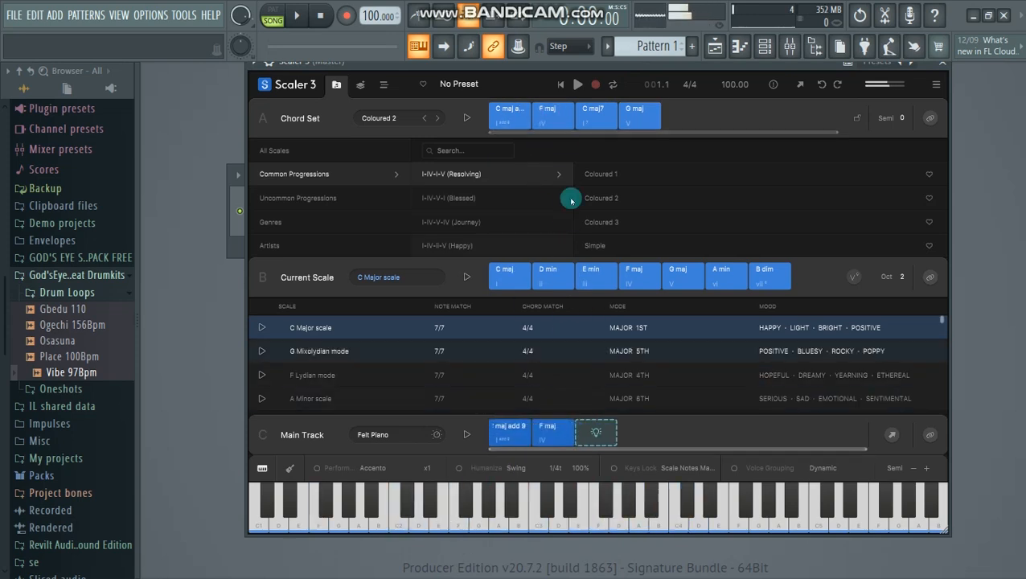
{"action": "left_click_drag", "start_coordinate": [595, 119], "coordinate": [591, 435]}
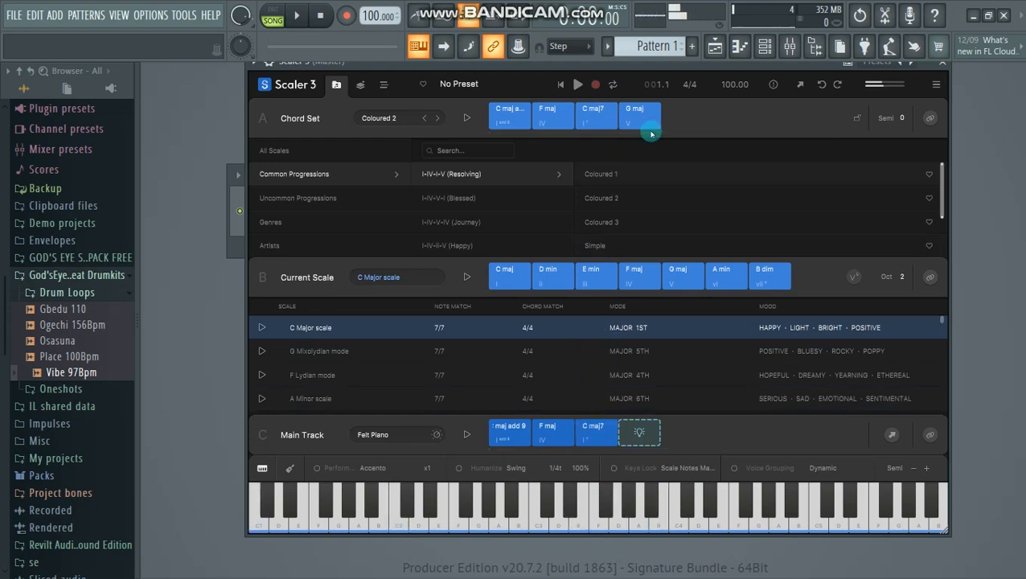
{"action": "left_click_drag", "start_coordinate": [634, 116], "coordinate": [664, 432]}
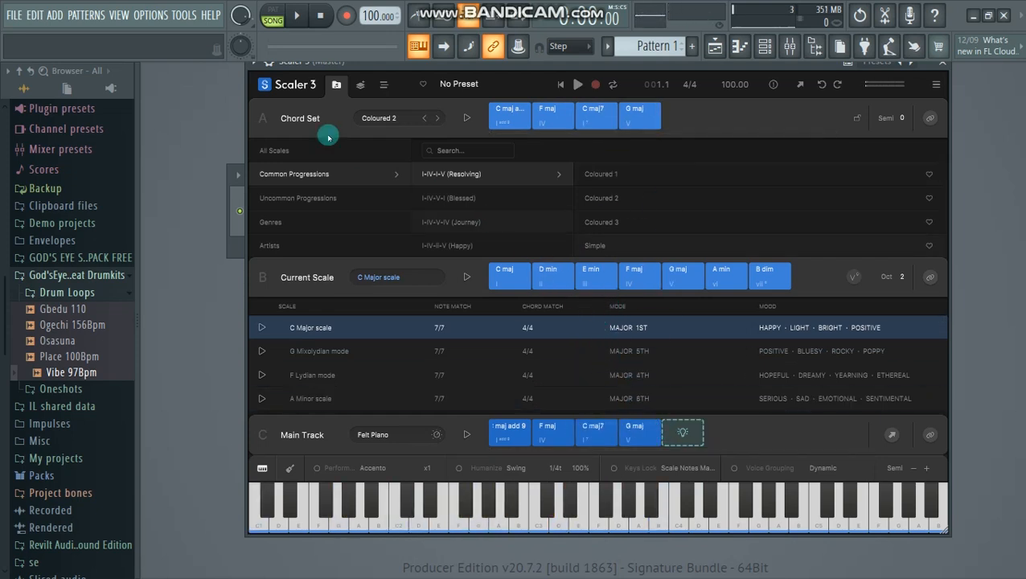
Step: Show Scaler 3's Arrange view and play back the Main Track chord progression
{"action": "left_click", "coordinate": [383, 86]}
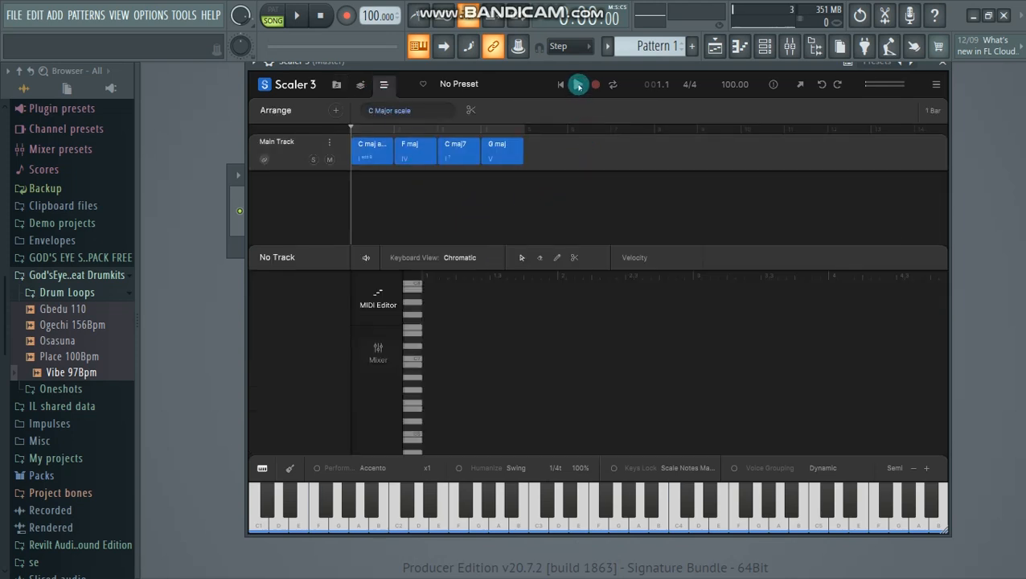
{"action": "left_click", "coordinate": [577, 84]}
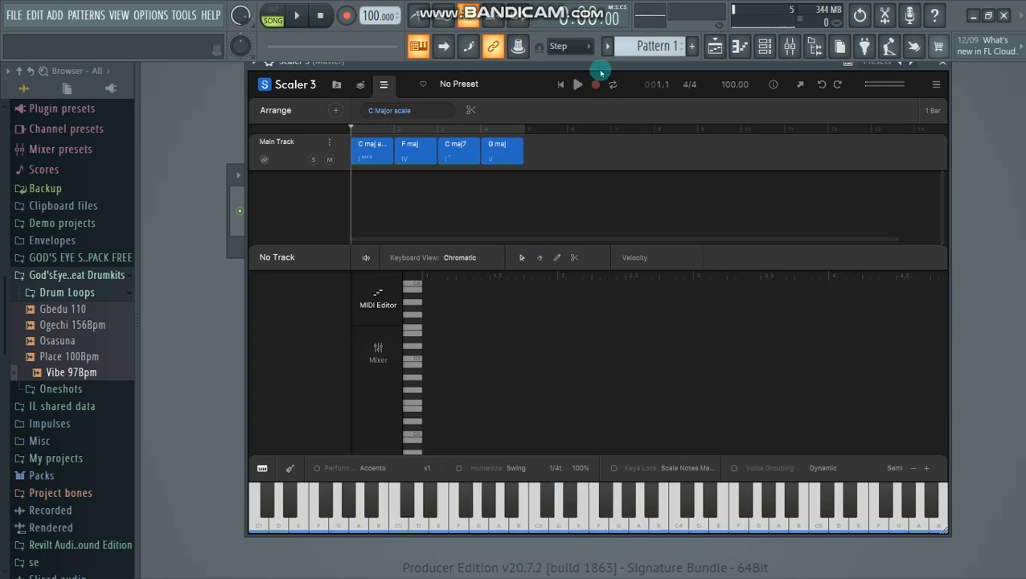
Step: Move the Scaler 3 window and channel rack apart, and add a Hypersonic channel
{"action": "left_click_drag", "start_coordinate": [600, 67], "coordinate": [711, 165]}
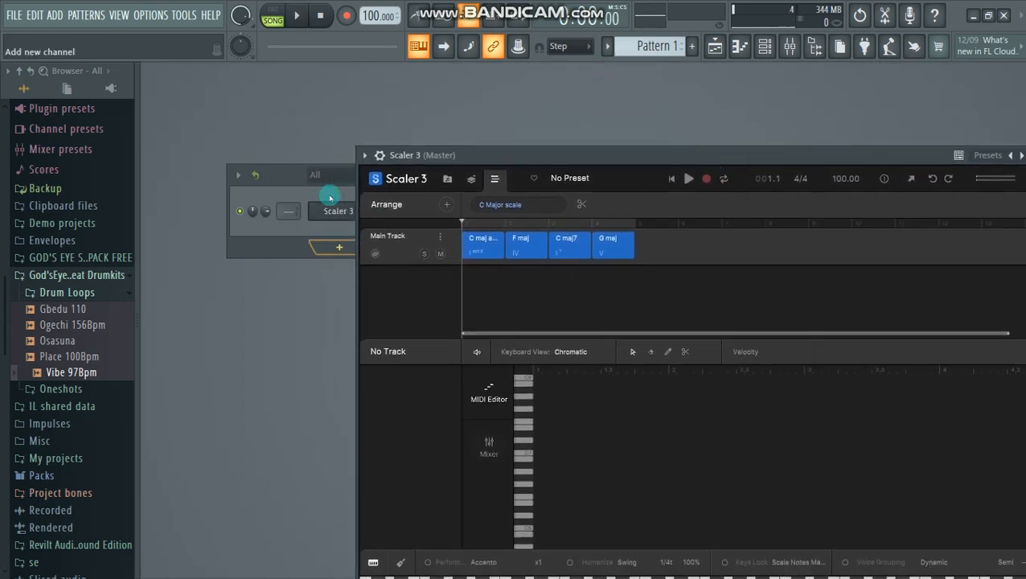
{"action": "left_click_drag", "start_coordinate": [276, 172], "coordinate": [212, 161]}
{"action": "left_click", "coordinate": [866, 155]}
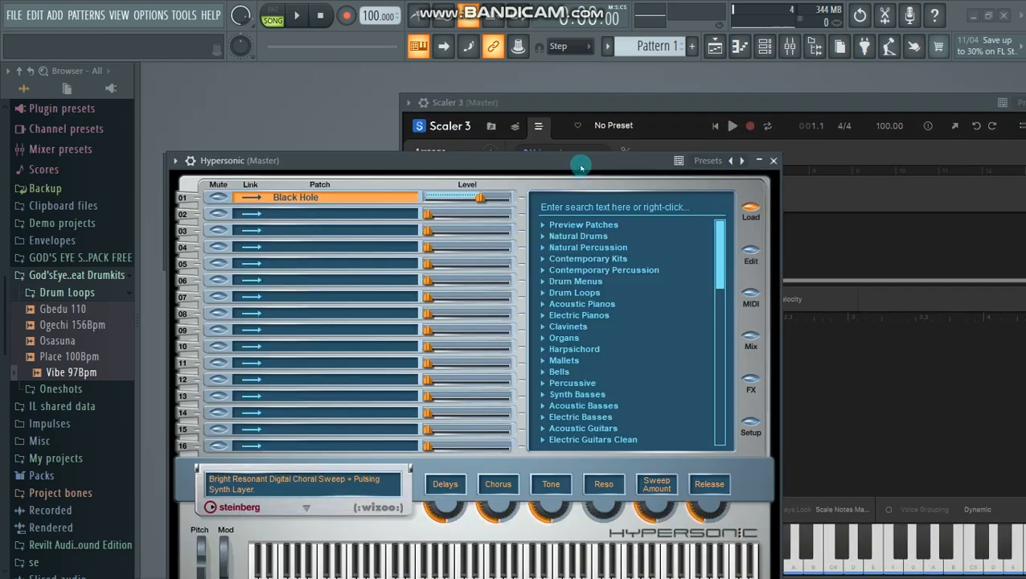
Step: Load the Soft Vintage EP patch from the Electric Pianos category into Hypersonic and close its window
{"action": "left_click_drag", "start_coordinate": [584, 160], "coordinate": [556, 108]}
{"action": "left_click_drag", "start_coordinate": [693, 205], "coordinate": [695, 226]}
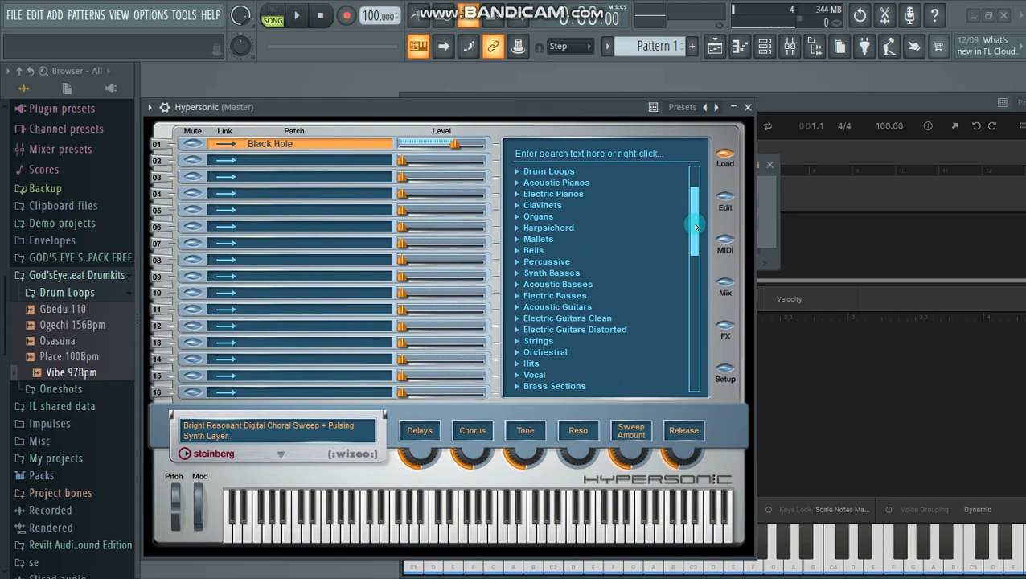
{"action": "left_click", "coordinate": [517, 195]}
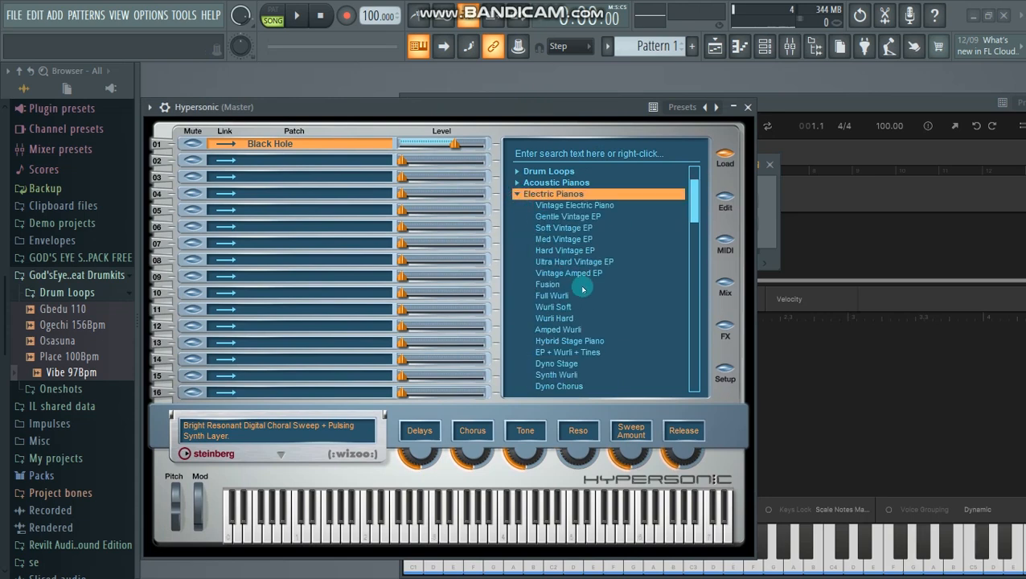
{"action": "left_click", "coordinate": [572, 229]}
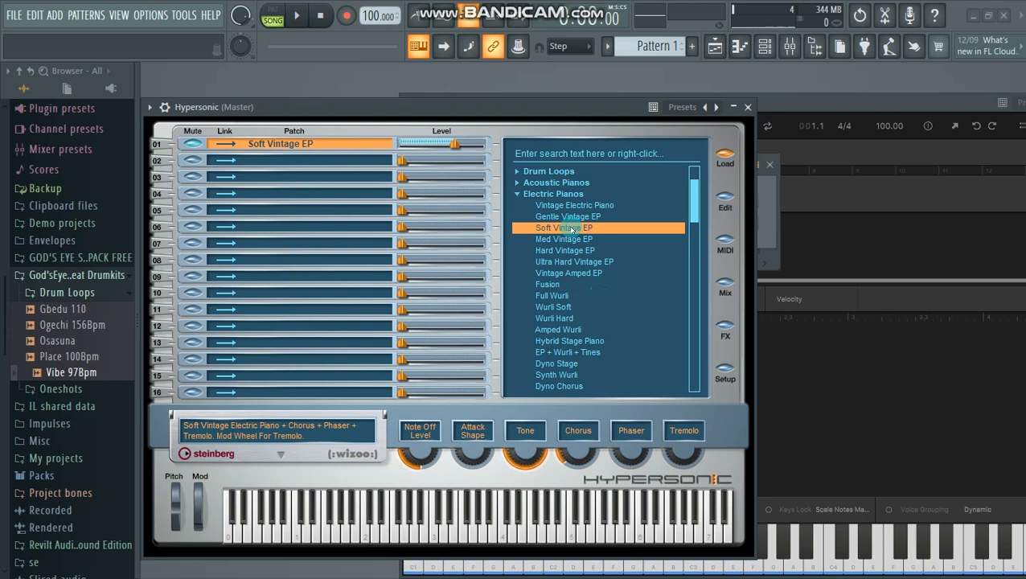
{"action": "left_click", "coordinate": [748, 107]}
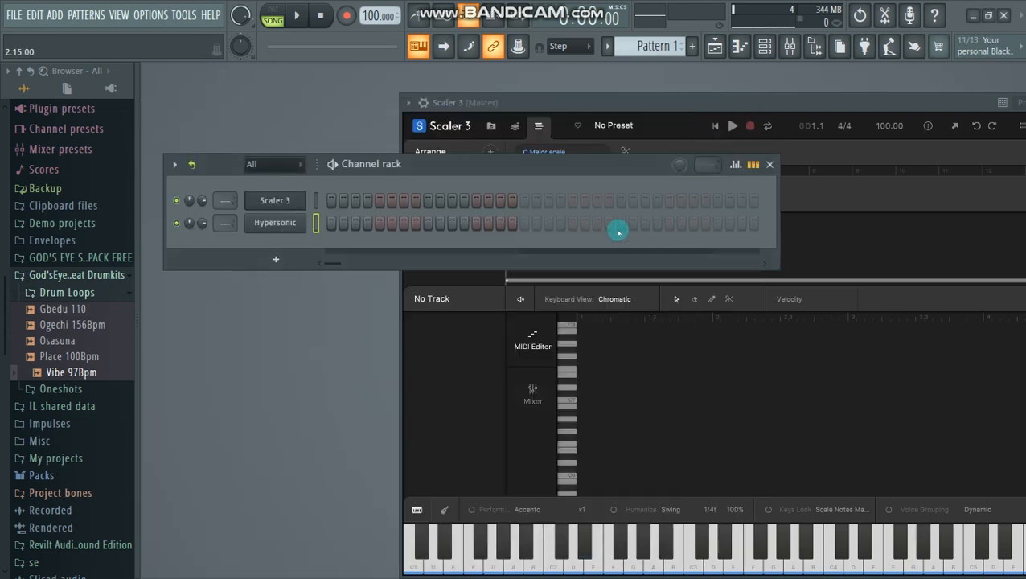
Step: Select all four Main Track chords in Scaler 3 and transfer them as MIDI notes to the Hypersonic channel
{"action": "left_click_drag", "start_coordinate": [540, 166], "coordinate": [550, 300]}
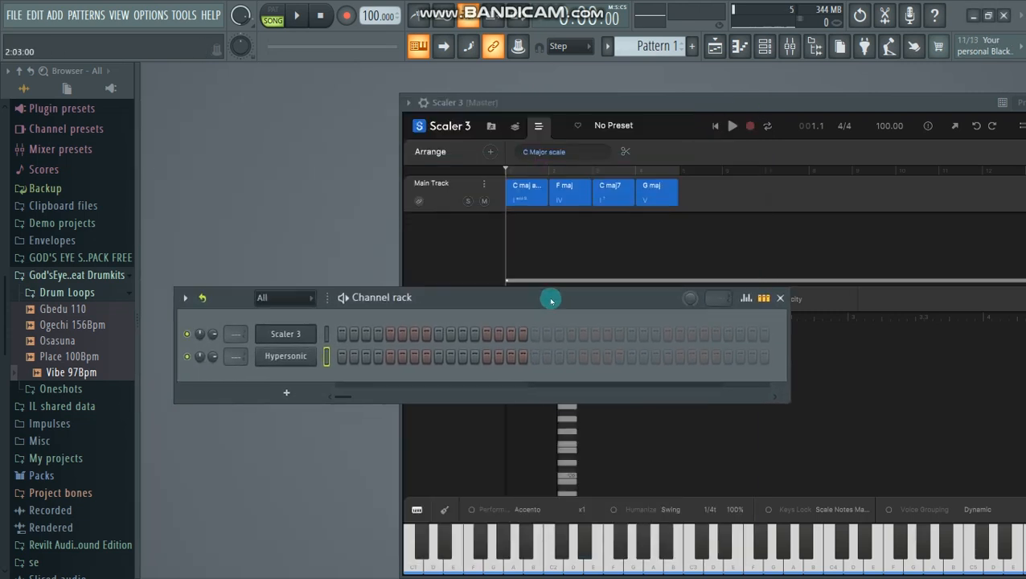
{"action": "left_click_drag", "start_coordinate": [758, 189], "coordinate": [513, 205]}
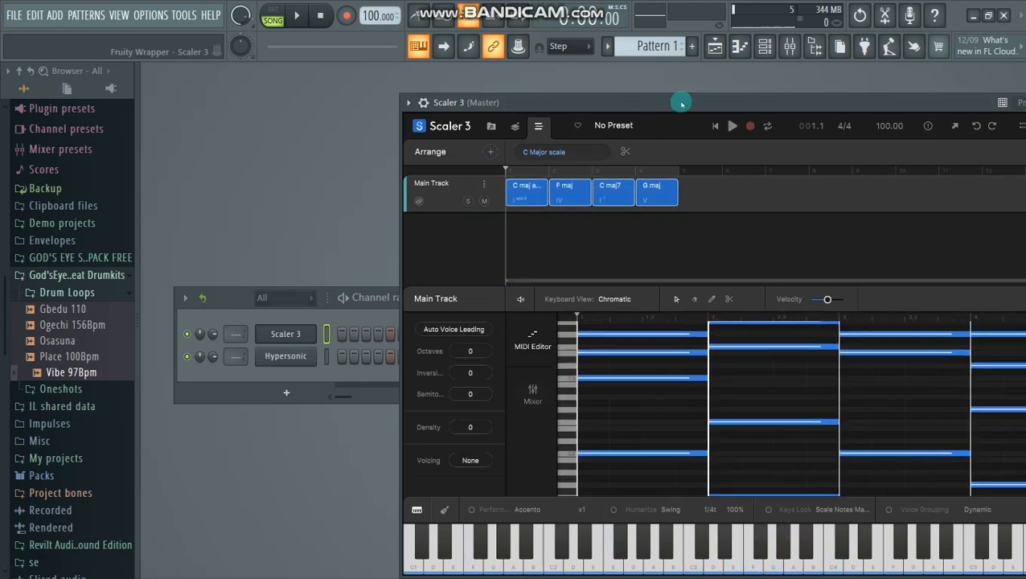
{"action": "left_click_drag", "start_coordinate": [676, 102], "coordinate": [764, 102]}
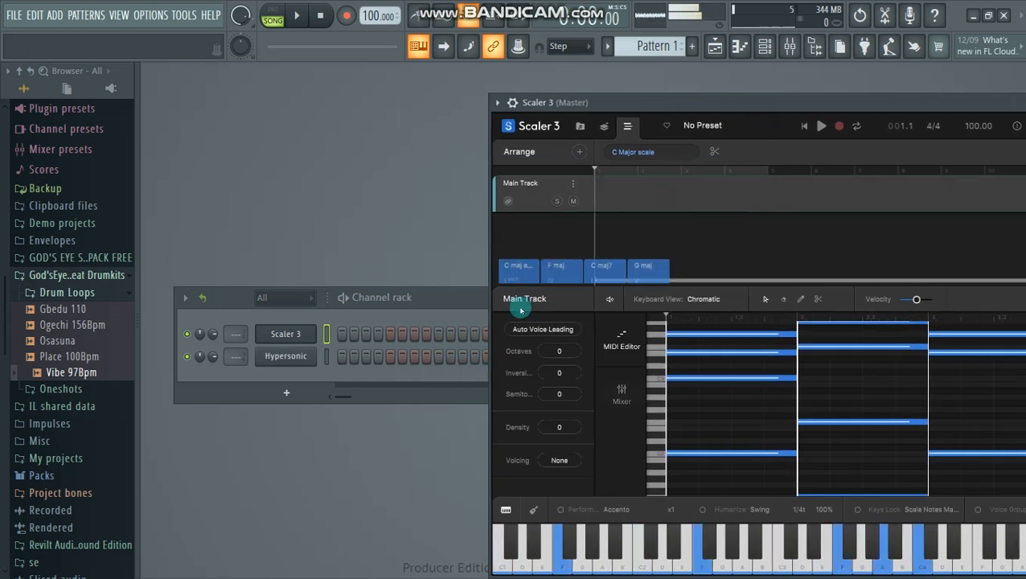
{"action": "left_click", "coordinate": [296, 363]}
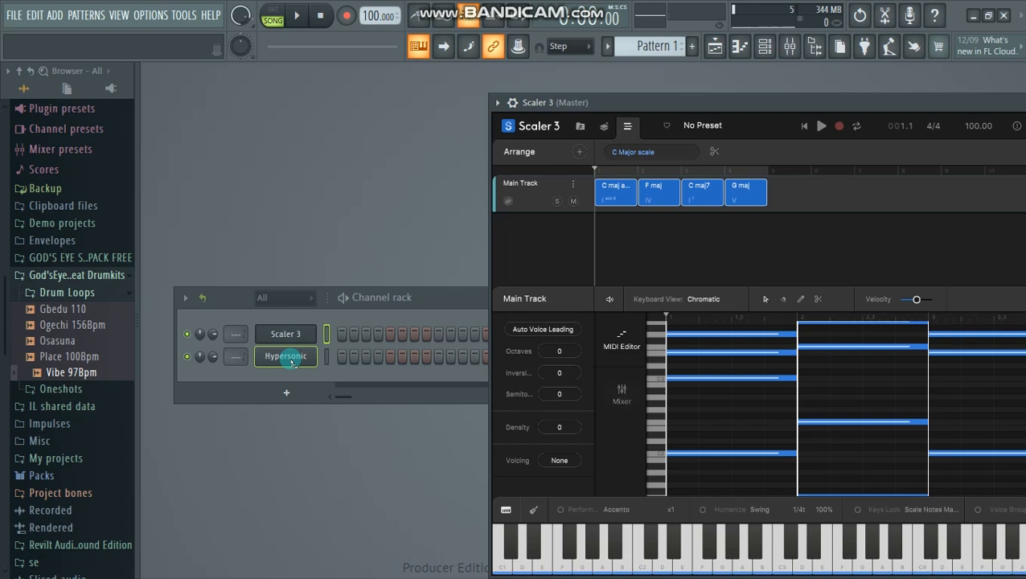
{"action": "left_click_drag", "start_coordinate": [291, 362], "coordinate": [520, 376]}
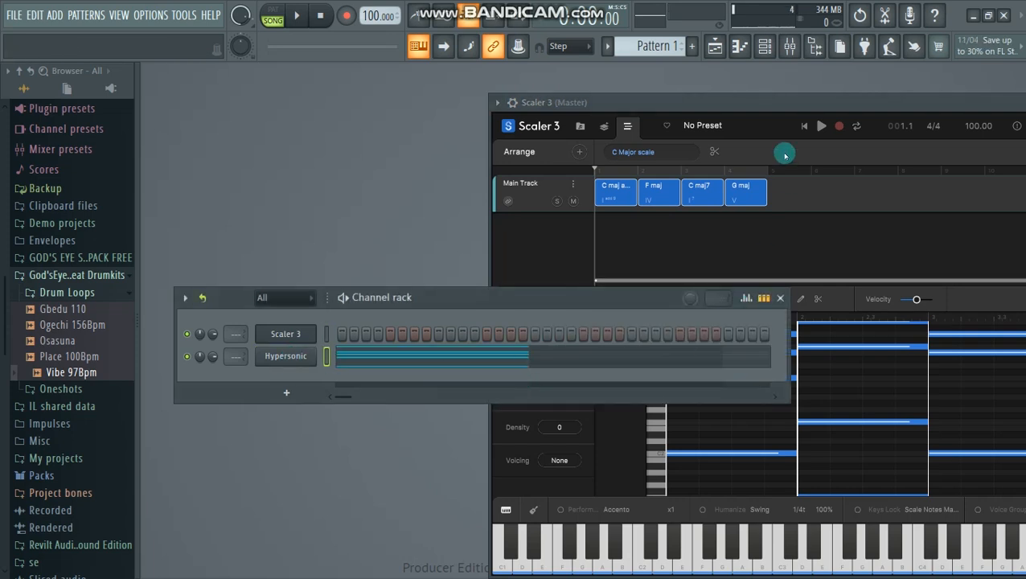
Step: Mute the Scaler 3 channel and bring the channel rack back in front of the Scaler 3 window
{"action": "left_click", "coordinate": [746, 103]}
{"action": "left_click", "coordinate": [313, 334]}
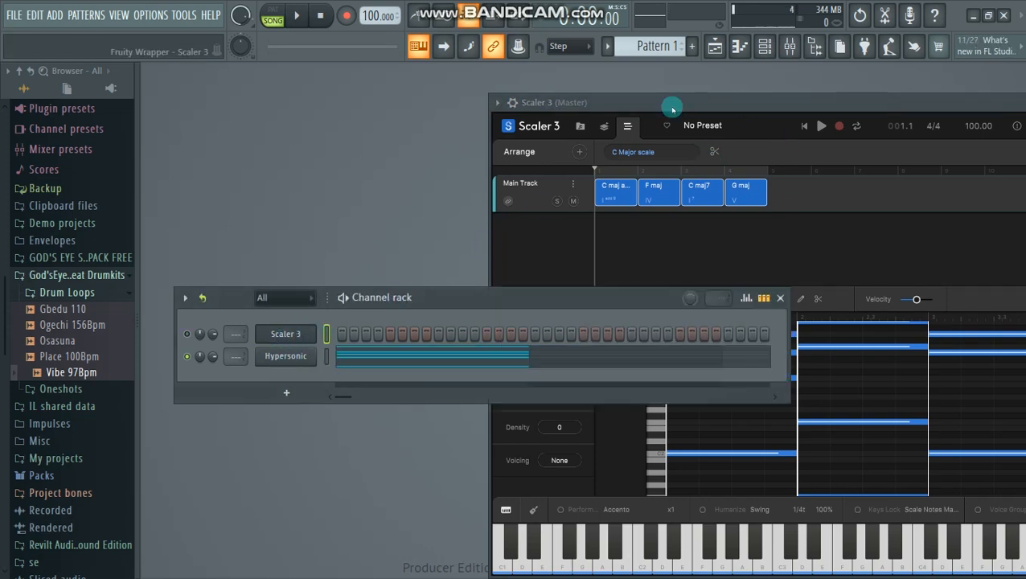
{"action": "left_click_drag", "start_coordinate": [725, 105], "coordinate": [672, 92]}
{"action": "left_click", "coordinate": [406, 299]}
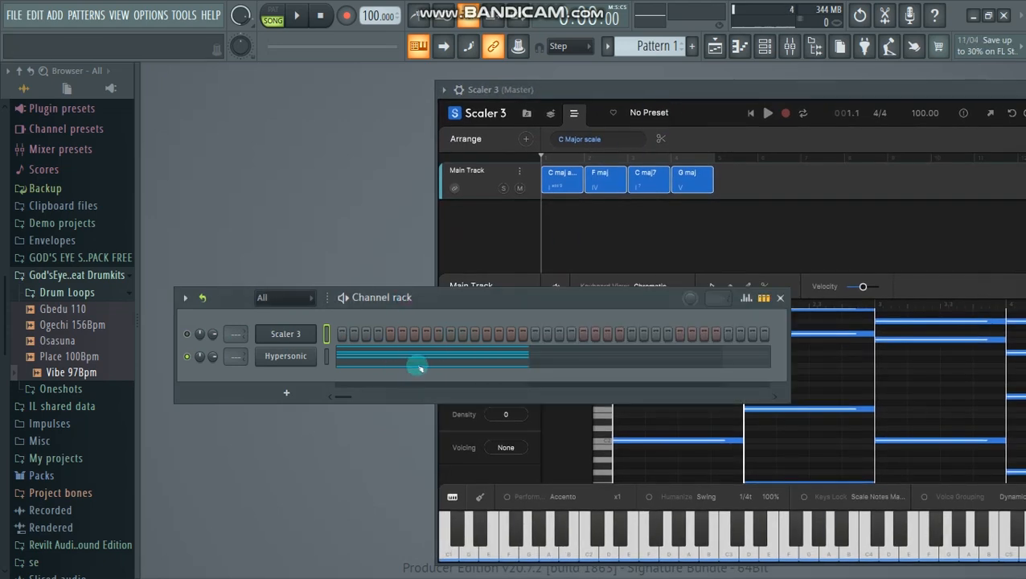
Step: Open the Hypersonic notes in the piano roll, collapse the browser and fit all four chords in view
{"action": "left_click", "coordinate": [419, 360]}
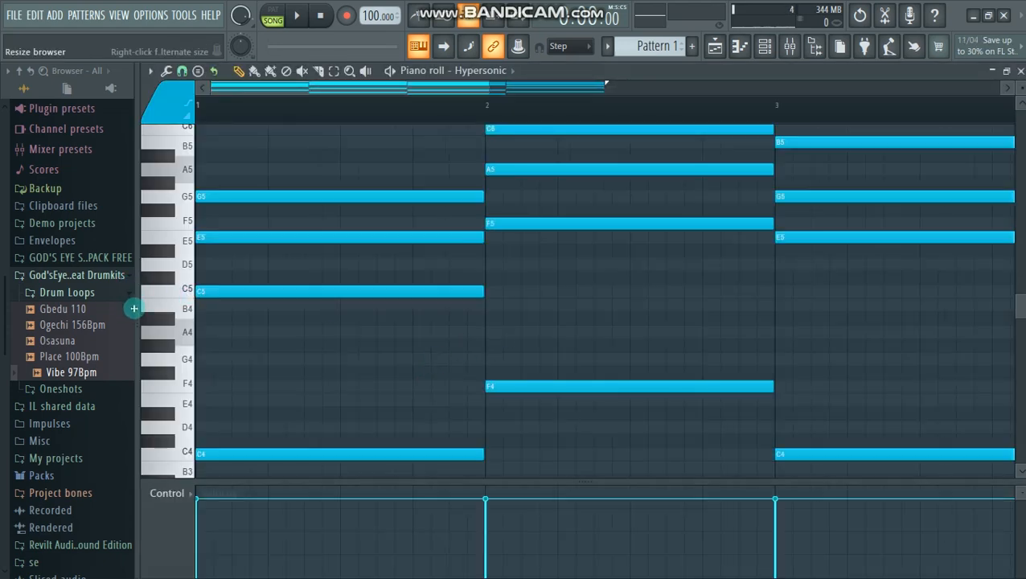
{"action": "left_click_drag", "start_coordinate": [133, 309], "coordinate": [3, 302]}
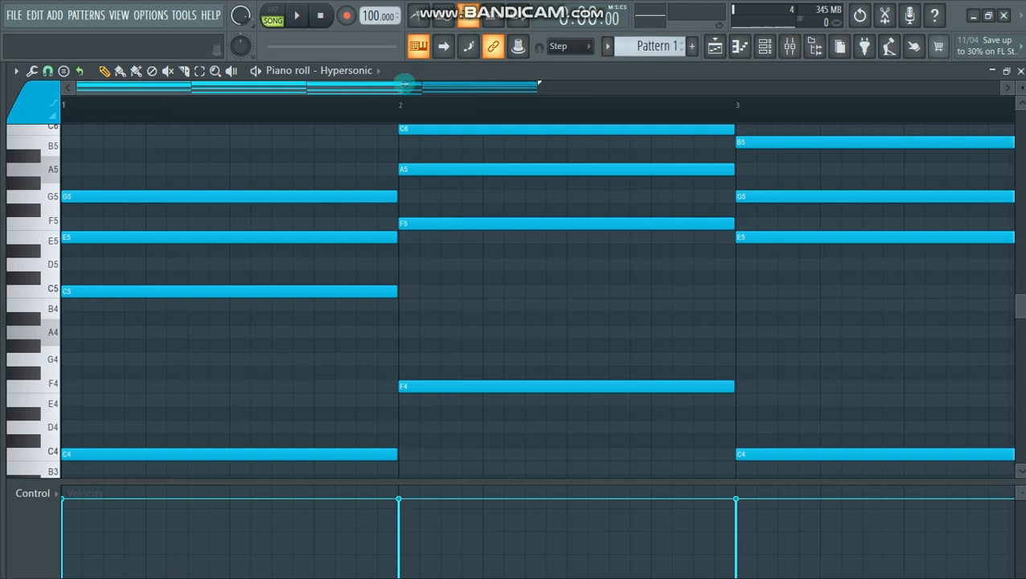
{"action": "left_click_drag", "start_coordinate": [404, 83], "coordinate": [539, 83]}
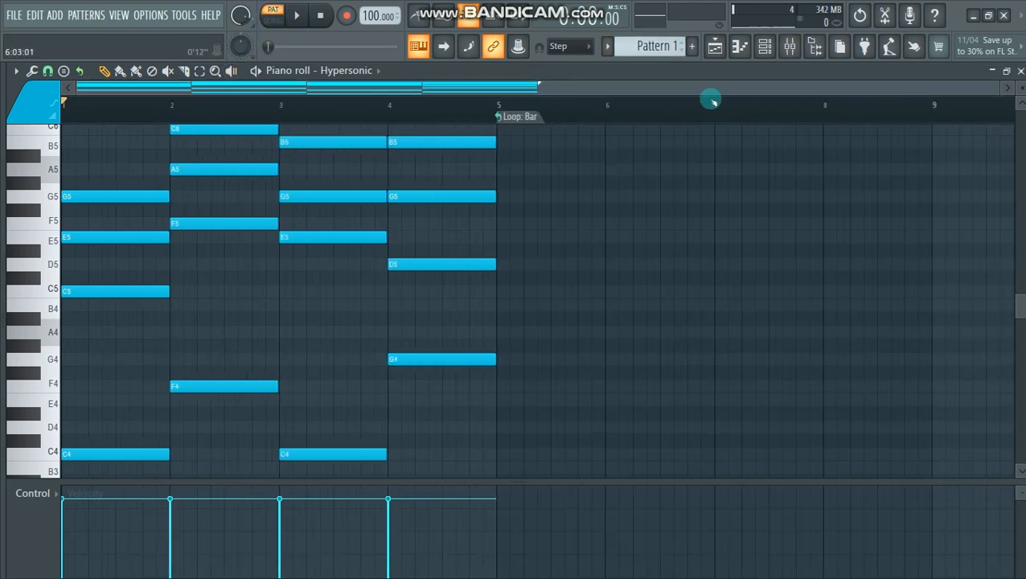
{"action": "left_click_drag", "start_coordinate": [996, 90], "coordinate": [814, 90]}
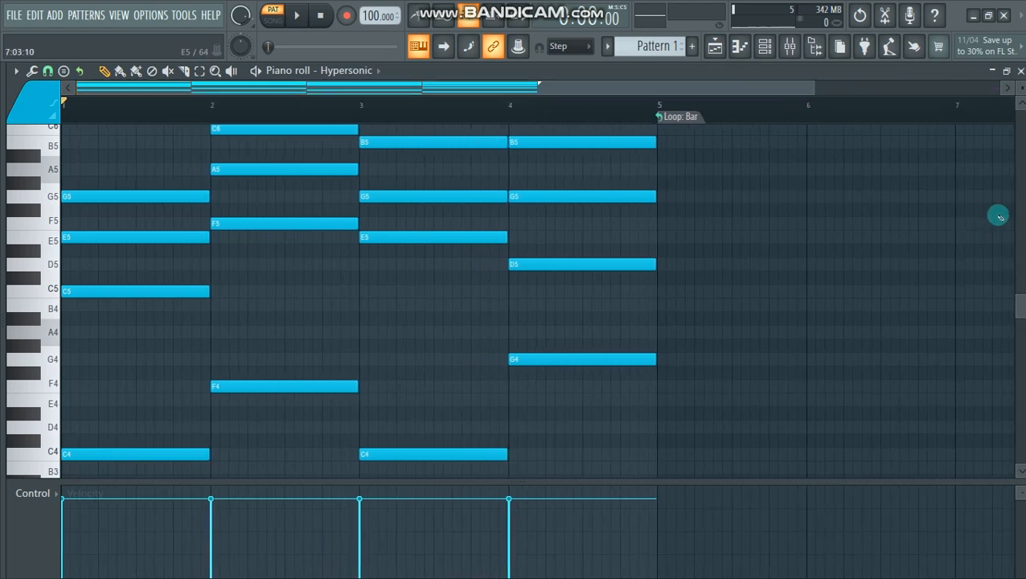
Step: Fit the four transferred chords in view and play back the progression
{"action": "scroll", "coordinate": [1017, 93], "scroll_direction": "down", "scroll_amount": 2}
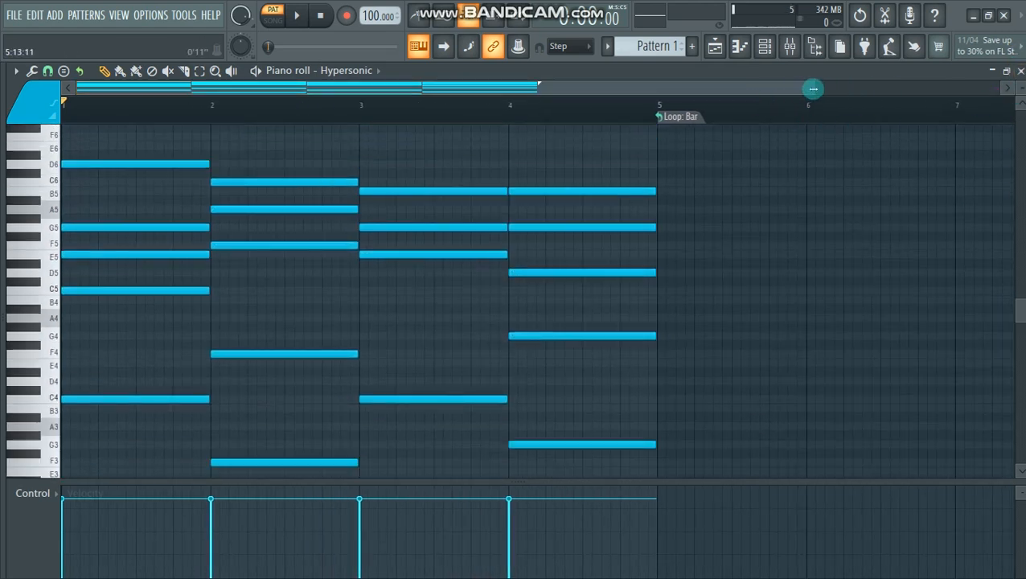
{"action": "left_click_drag", "start_coordinate": [812, 89], "coordinate": [722, 89]}
{"action": "scroll", "coordinate": [644, 213], "scroll_direction": "down", "scroll_amount": 2}
{"action": "scroll", "coordinate": [572, 203], "scroll_direction": "up", "scroll_amount": 2}
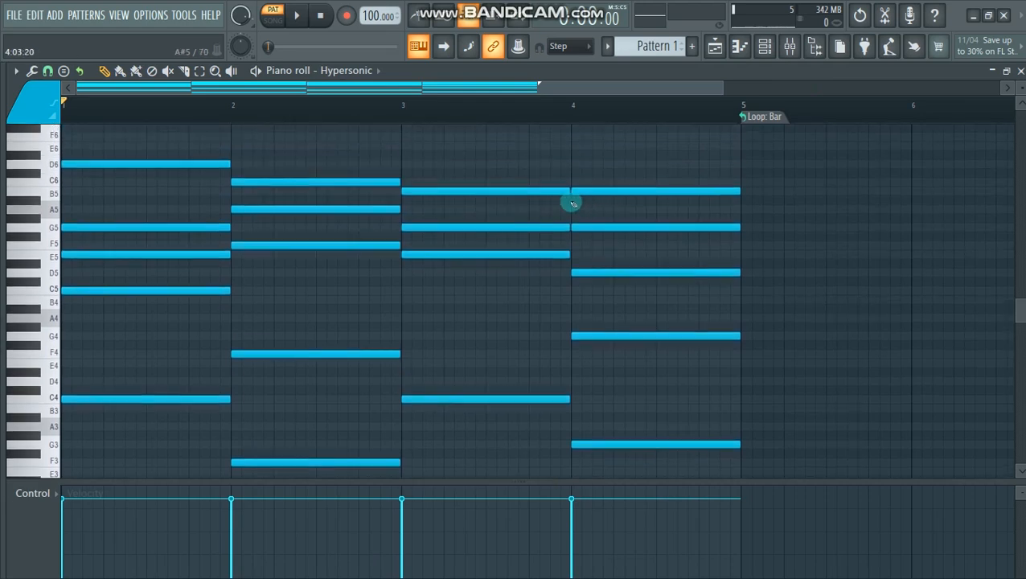
{"action": "scroll", "coordinate": [573, 203], "scroll_direction": "down", "scroll_amount": 1}
{"action": "key", "text": "space"}
{"action": "scroll", "coordinate": [558, 224], "scroll_direction": "up", "scroll_amount": 1}
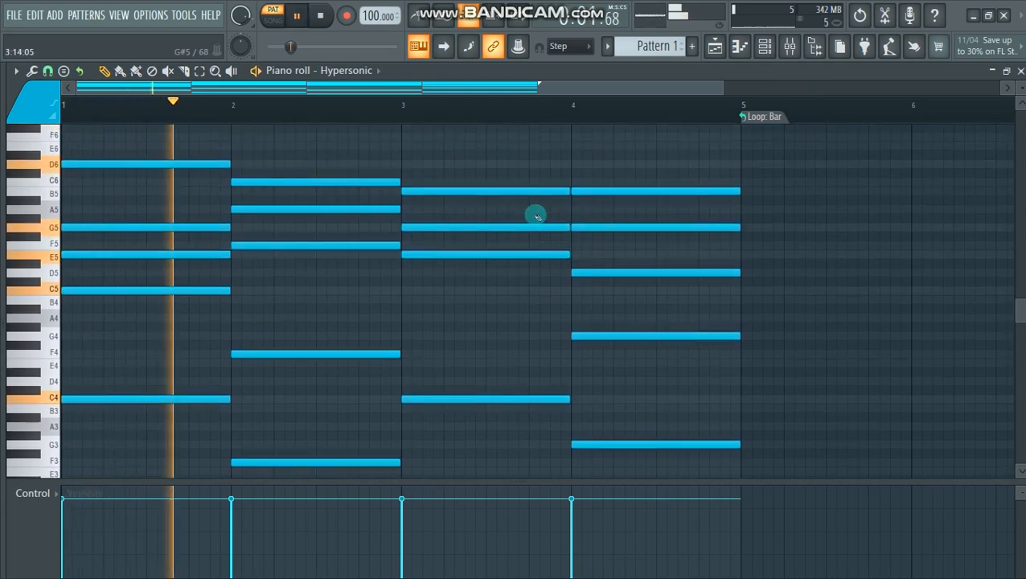
{"action": "scroll", "coordinate": [546, 218], "scroll_direction": "down", "scroll_amount": 1}
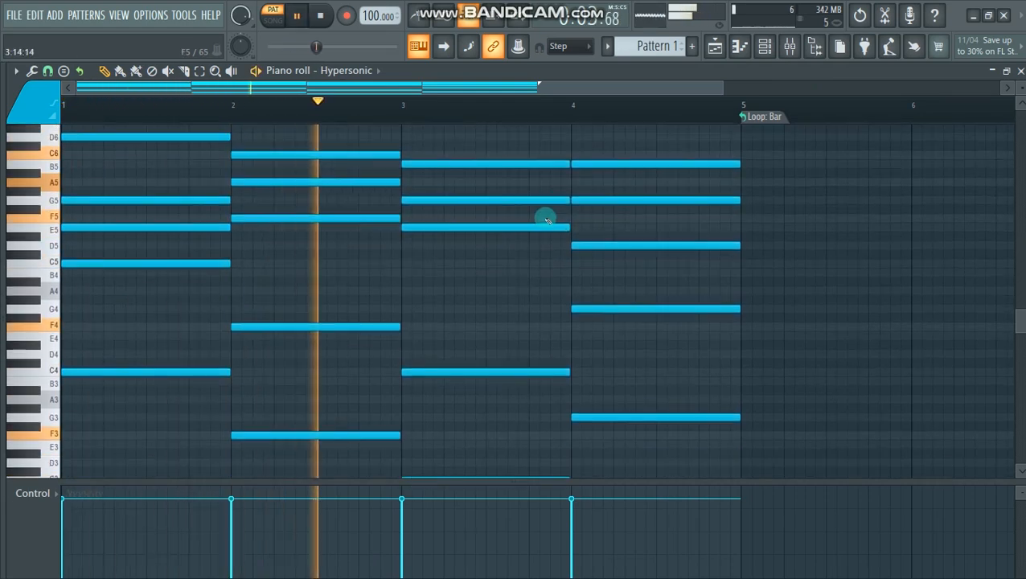
{"action": "scroll", "coordinate": [546, 219], "scroll_direction": "down", "scroll_amount": 1}
{"action": "scroll", "coordinate": [542, 217], "scroll_direction": "up", "scroll_amount": 1}
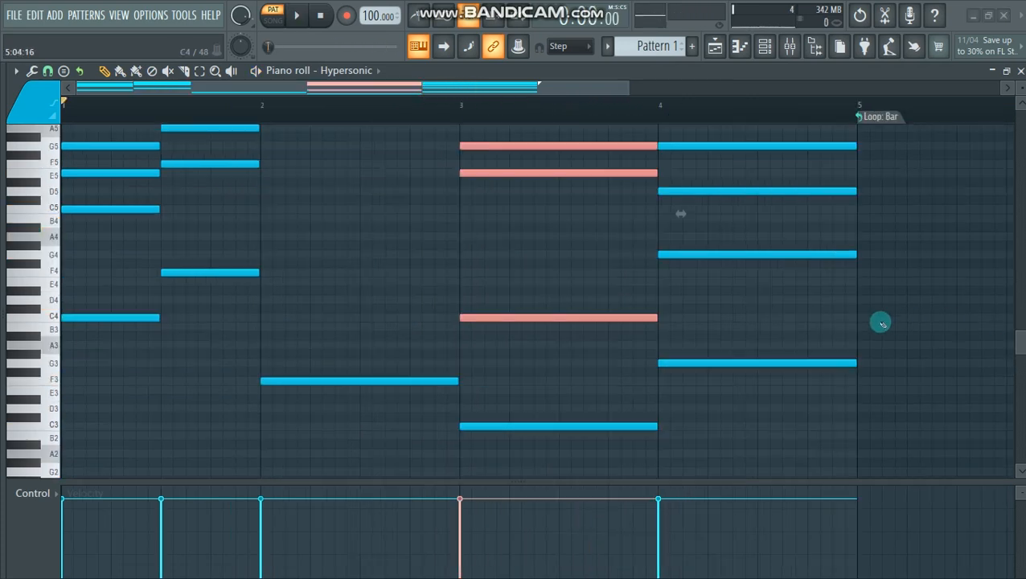
Step: Move the leftover F3 note from bar 2 to the middle of bar 1 and shorten it to half a bar under its chord
{"action": "scroll", "coordinate": [796, 320], "scroll_direction": "up", "scroll_amount": 2}
{"action": "scroll", "coordinate": [651, 315], "scroll_direction": "down", "scroll_amount": 2}
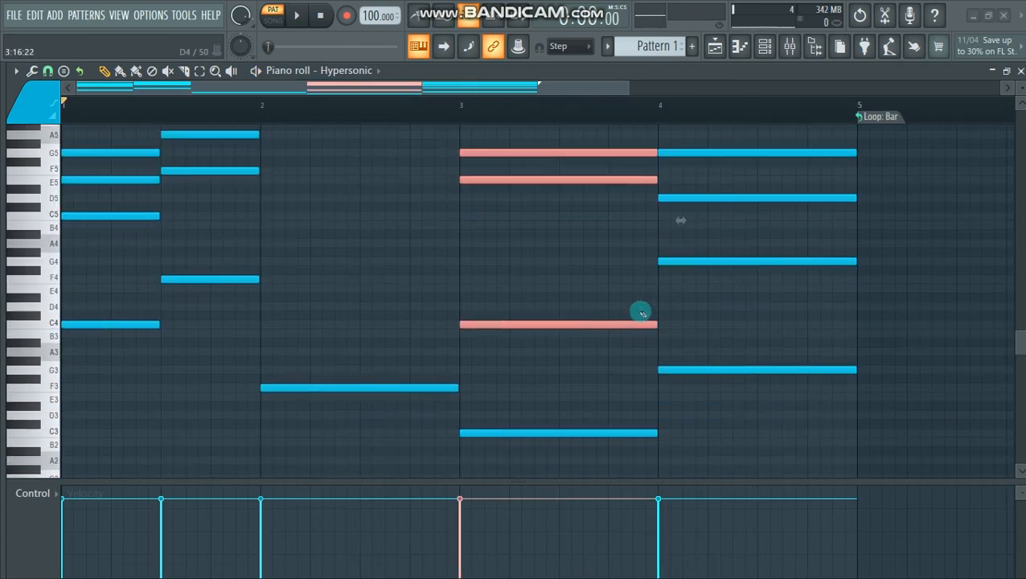
{"action": "scroll", "coordinate": [640, 312], "scroll_direction": "up", "scroll_amount": 1}
{"action": "scroll", "coordinate": [632, 311], "scroll_direction": "down", "scroll_amount": 1}
{"action": "left_click_drag", "start_coordinate": [553, 464], "coordinate": [537, 113]}
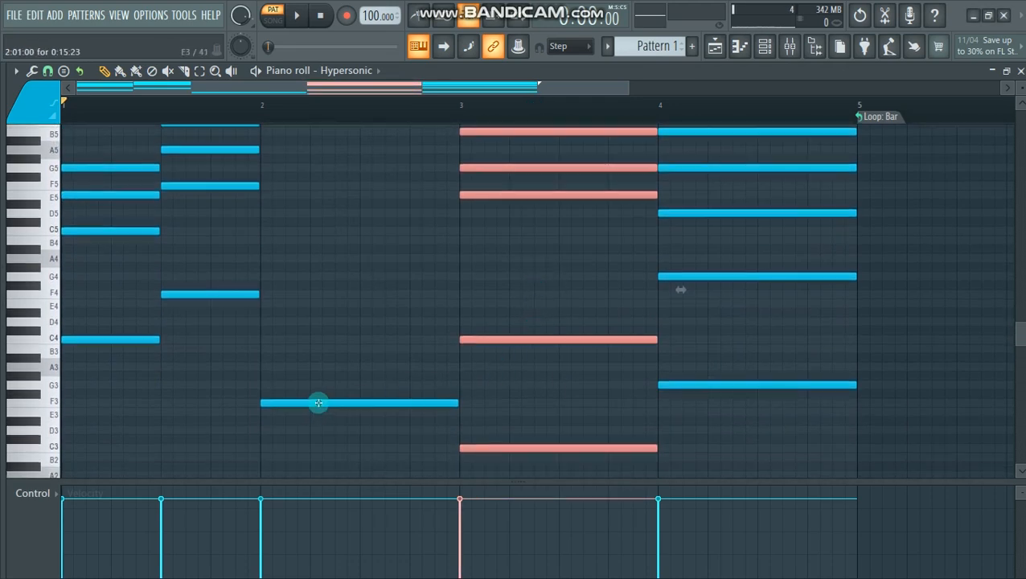
{"action": "left_click", "coordinate": [318, 402]}
{"action": "left_click_drag", "start_coordinate": [319, 403], "coordinate": [216, 402]}
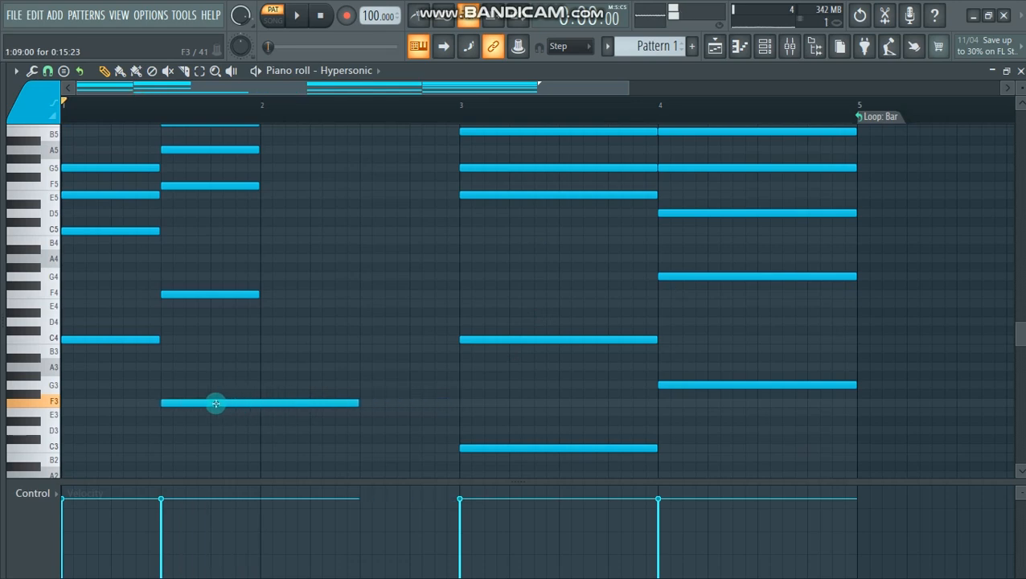
{"action": "left_click_drag", "start_coordinate": [359, 402], "coordinate": [277, 403]}
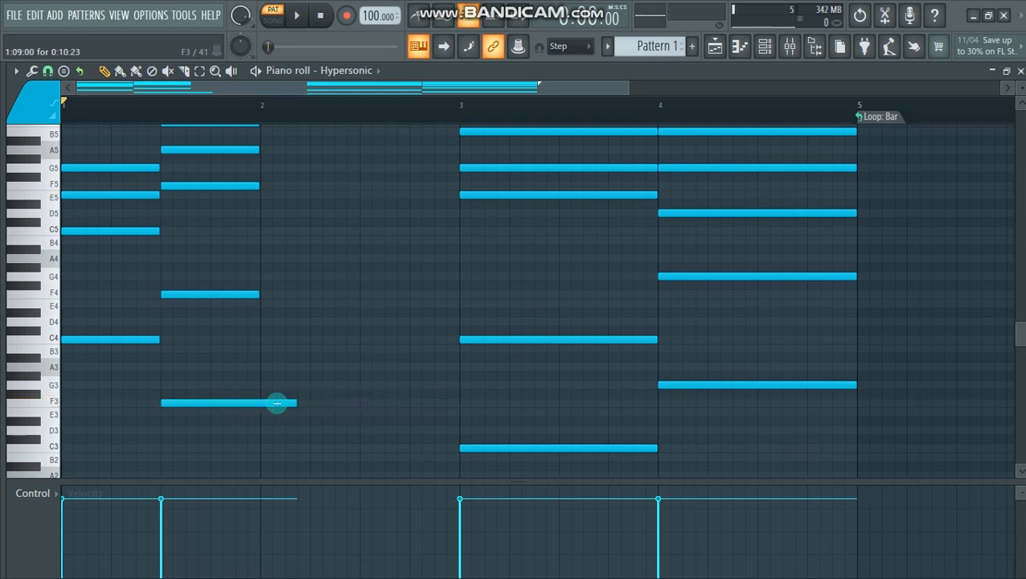
{"action": "scroll", "coordinate": [591, 479], "scroll_direction": "up", "scroll_amount": 2}
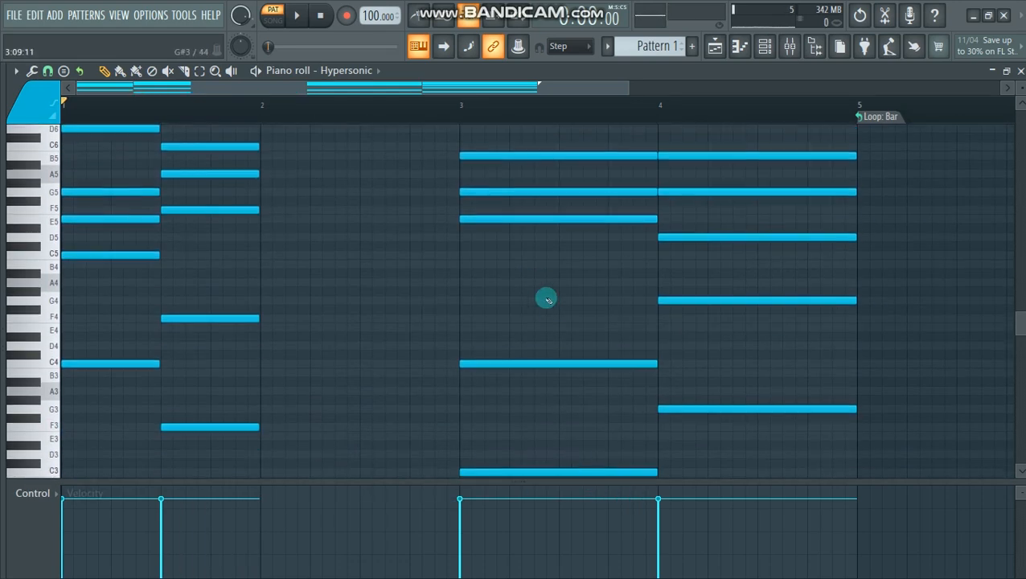
{"action": "left_click", "coordinate": [522, 267]}
{"action": "left_click_drag", "start_coordinate": [527, 422], "coordinate": [528, 434]}
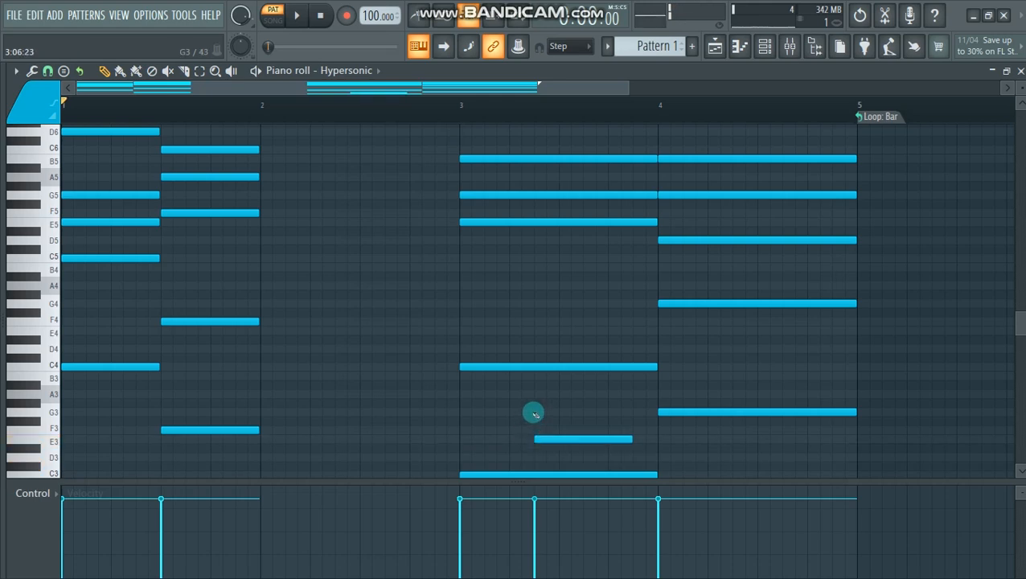
{"action": "key", "text": "ctrl+z"}
Step: Select the whole chord in bar 3, including its C3 bass note, and move it to the start of bar 2
{"action": "left_click_drag", "start_coordinate": [434, 138], "coordinate": [549, 474]}
{"action": "scroll", "coordinate": [534, 416], "scroll_direction": "down", "scroll_amount": 4}
{"action": "left_click_drag", "start_coordinate": [515, 412], "coordinate": [322, 405]}
{"action": "scroll", "coordinate": [451, 400], "scroll_direction": "up", "scroll_amount": 4}
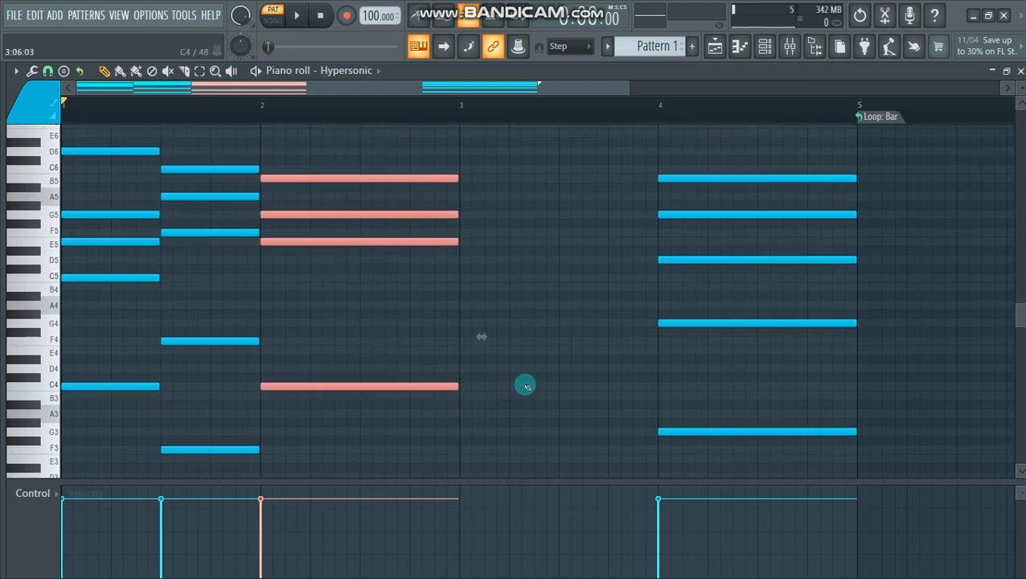
Step: Select the last chord in bar 4 and move it to the start of bar 5
{"action": "scroll", "coordinate": [524, 385], "scroll_direction": "down", "scroll_amount": 1}
{"action": "left_click_drag", "start_coordinate": [705, 127], "coordinate": [792, 416]}
{"action": "left_click_drag", "start_coordinate": [705, 193], "coordinate": [876, 190]}
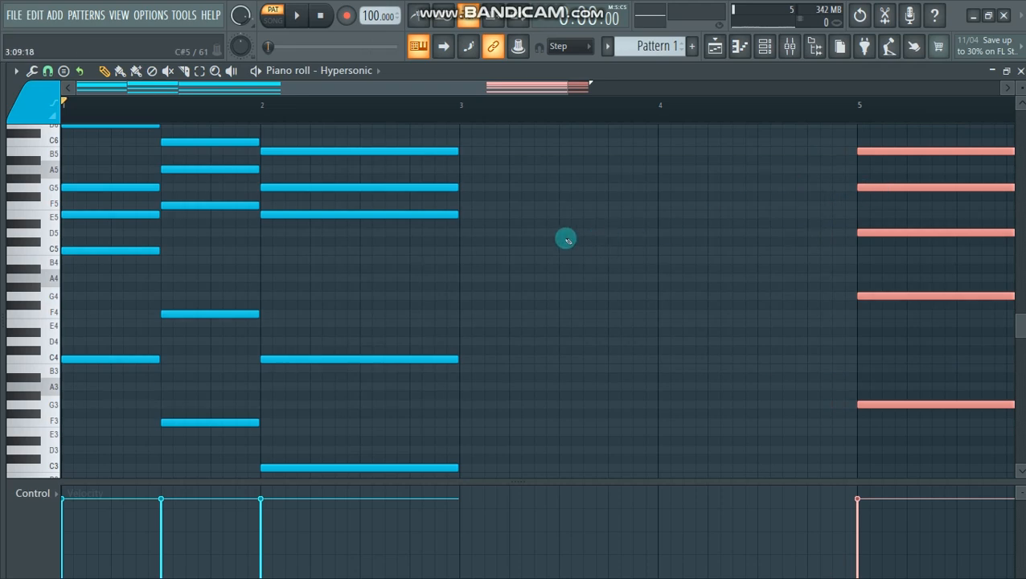
Step: Duplicate the three chords of bars 1 and 2 into bars 3 and 4
{"action": "scroll", "coordinate": [489, 223], "scroll_direction": "up", "scroll_amount": 1}
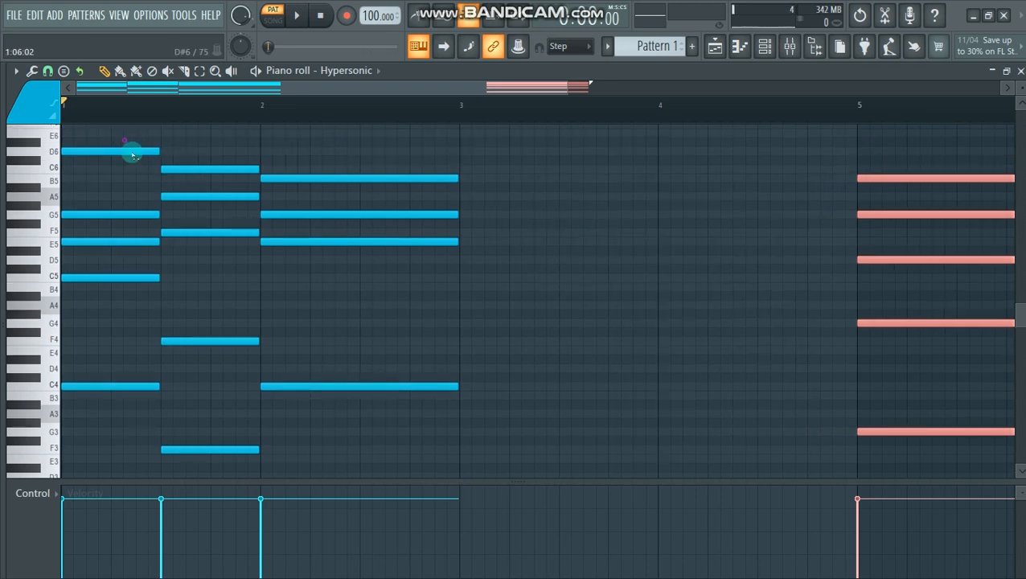
{"action": "left_click_drag", "start_coordinate": [133, 155], "coordinate": [506, 515]}
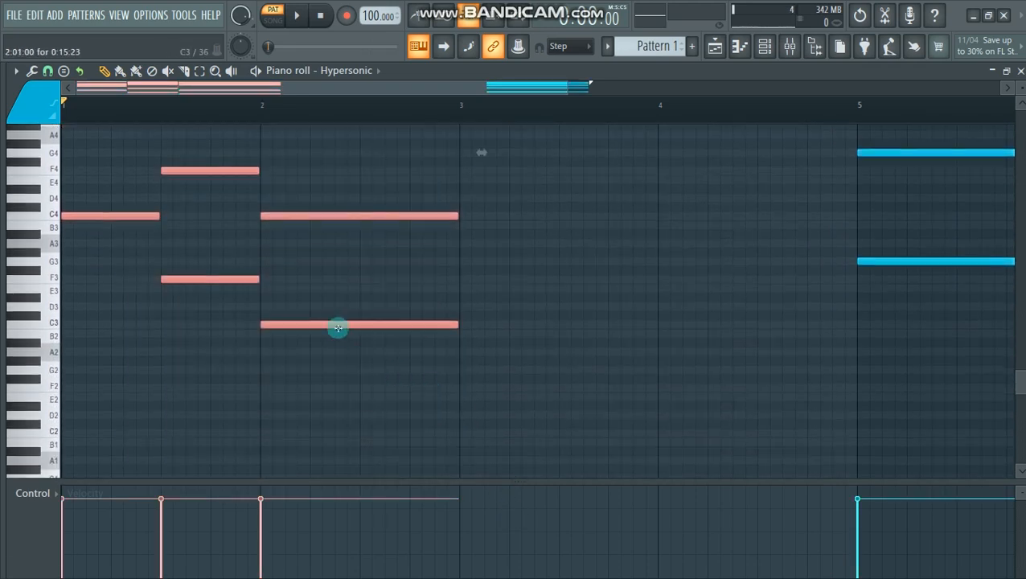
{"action": "left_click_drag", "start_coordinate": [338, 327], "coordinate": [734, 325]}
{"action": "scroll", "coordinate": [756, 358], "scroll_direction": "up", "scroll_amount": 5}
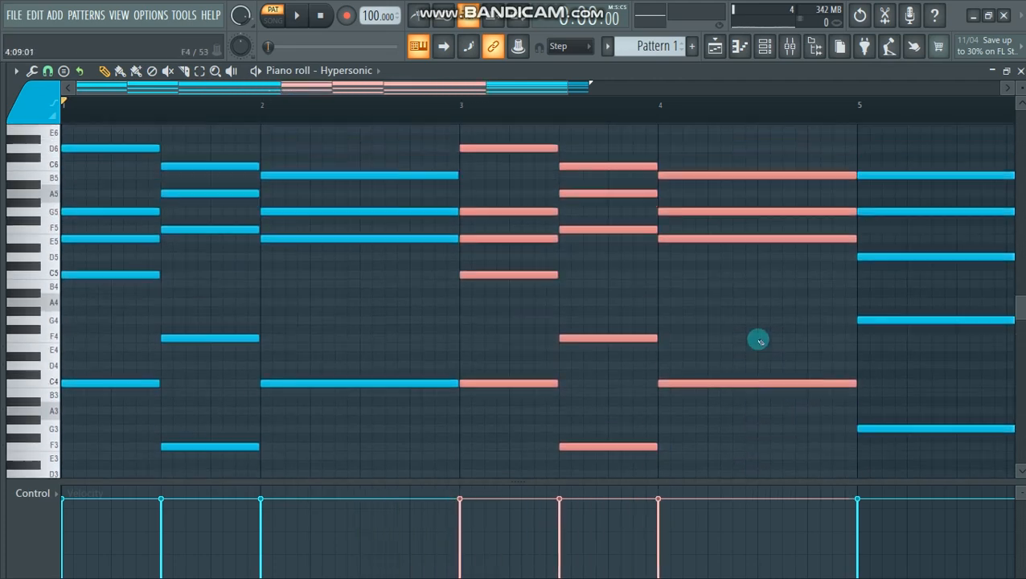
Step: Shorten the copied chord in bar 4 to half a bar, and move and trim the final chord to fill the bar's second half
{"action": "left_click_drag", "start_coordinate": [782, 153], "coordinate": [863, 431]}
{"action": "left_click_drag", "start_coordinate": [833, 381], "coordinate": [759, 381]}
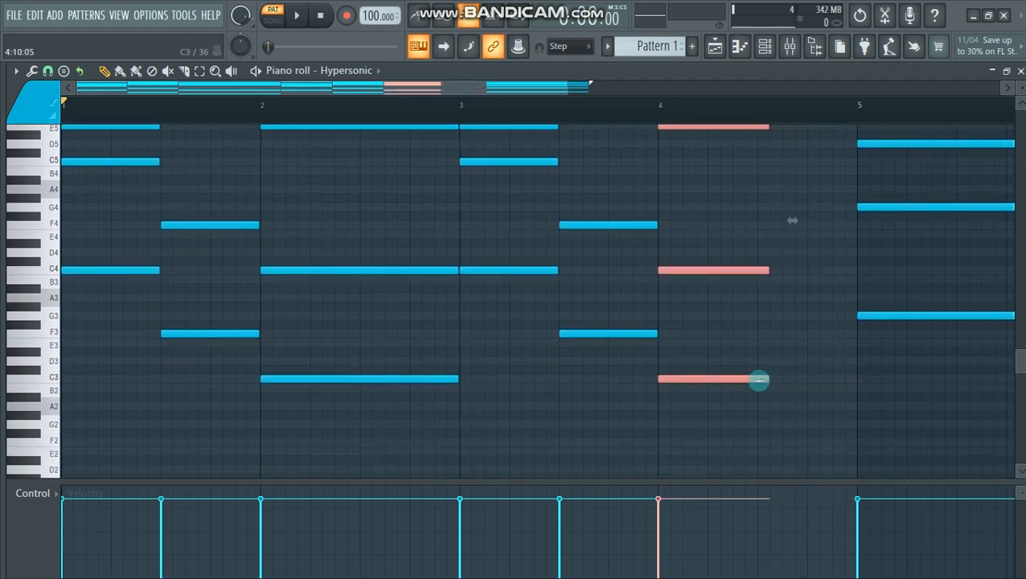
{"action": "scroll", "coordinate": [762, 363], "scroll_direction": "up", "scroll_amount": 2}
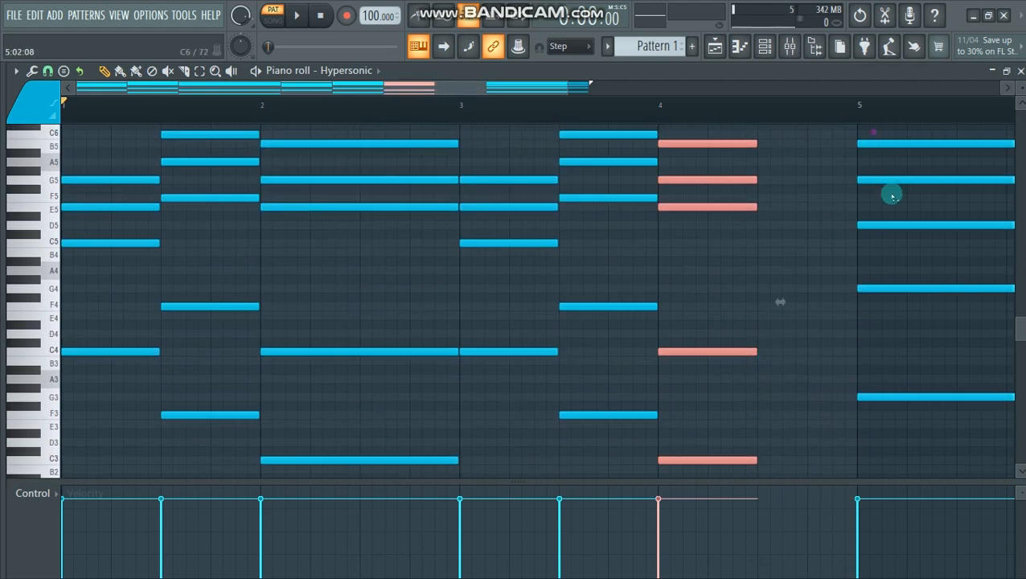
{"action": "left_click_drag", "start_coordinate": [870, 131], "coordinate": [806, 401]}
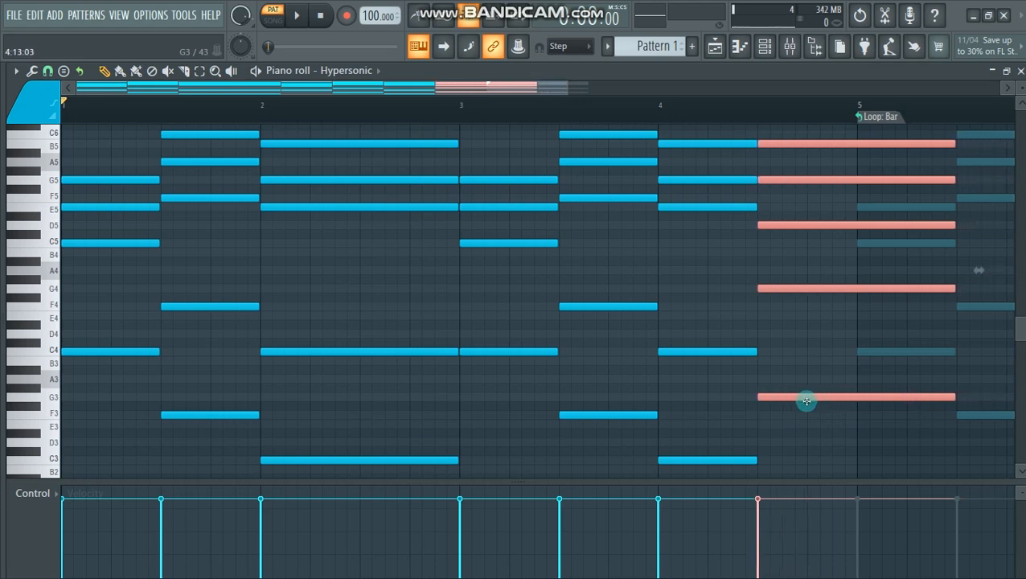
{"action": "left_click_drag", "start_coordinate": [948, 396], "coordinate": [854, 397]}
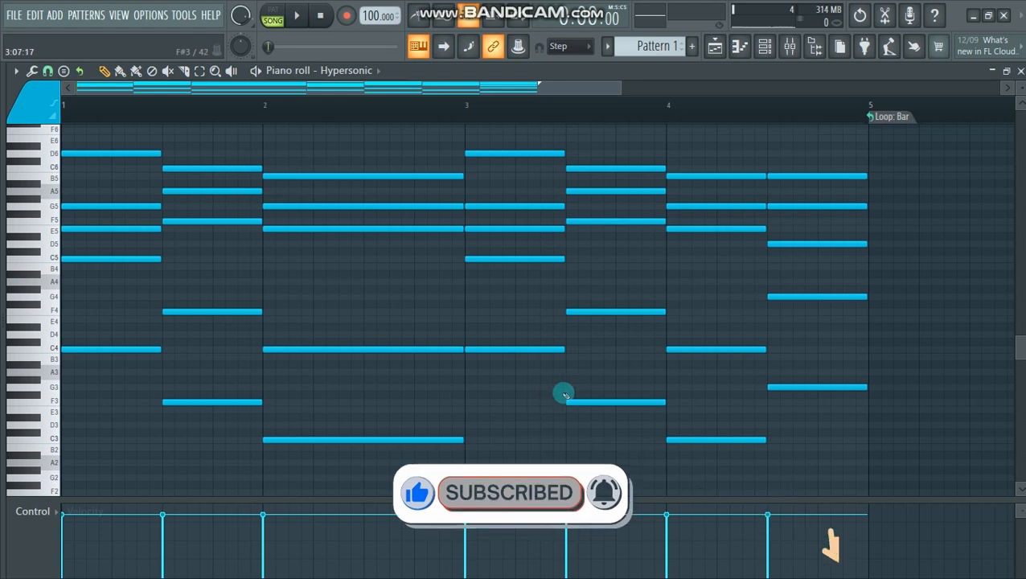
Step: Play back the rearranged four-bar progression to check it
{"action": "key", "text": "space"}
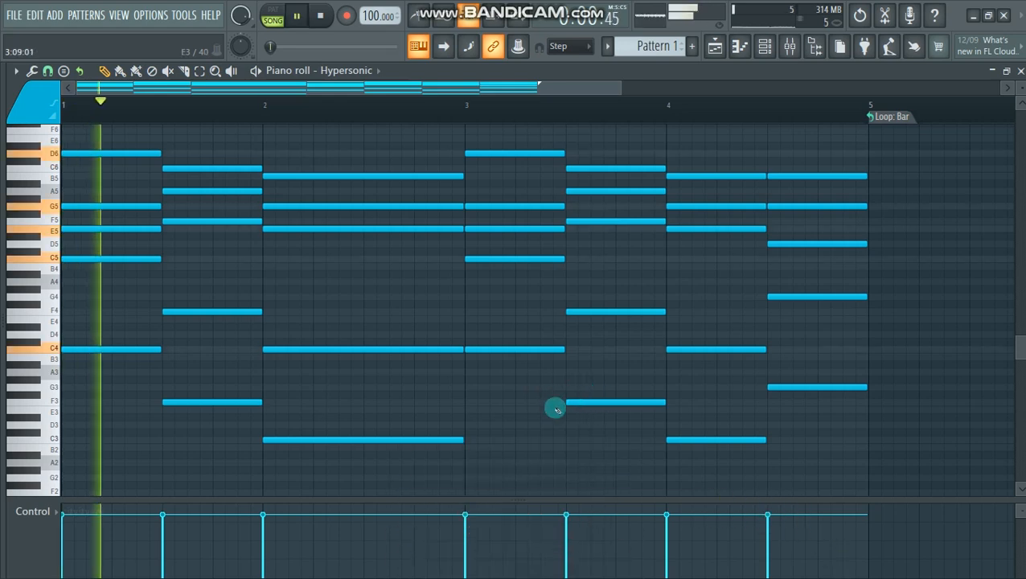
{"action": "scroll", "coordinate": [553, 409], "scroll_direction": "up", "scroll_amount": 2}
{"action": "scroll", "coordinate": [553, 408], "scroll_direction": "down", "scroll_amount": 1}
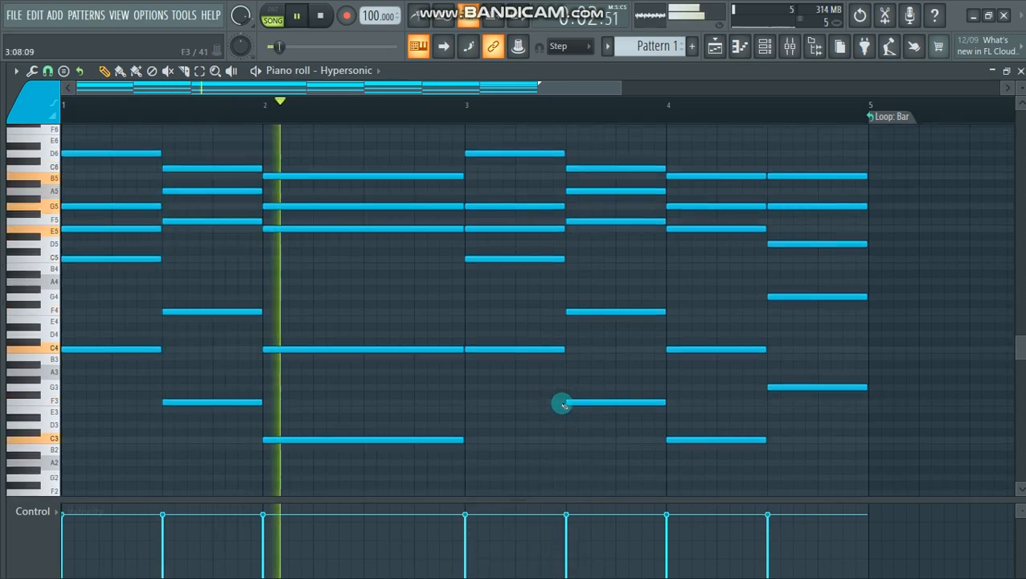
{"action": "scroll", "coordinate": [633, 408], "scroll_direction": "up", "scroll_amount": 1}
{"action": "scroll", "coordinate": [633, 408], "scroll_direction": "down", "scroll_amount": 1}
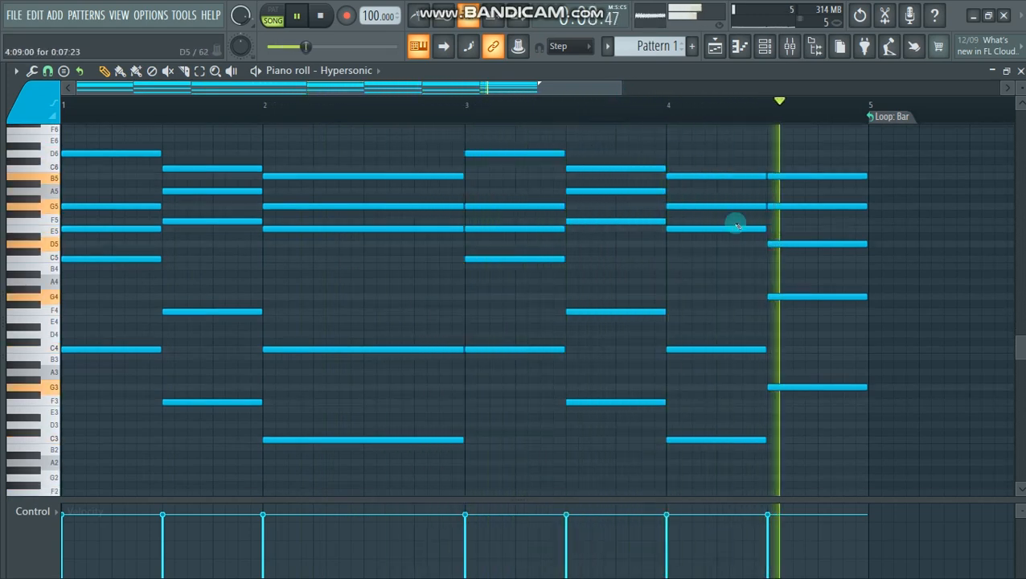
{"action": "key", "text": "space"}
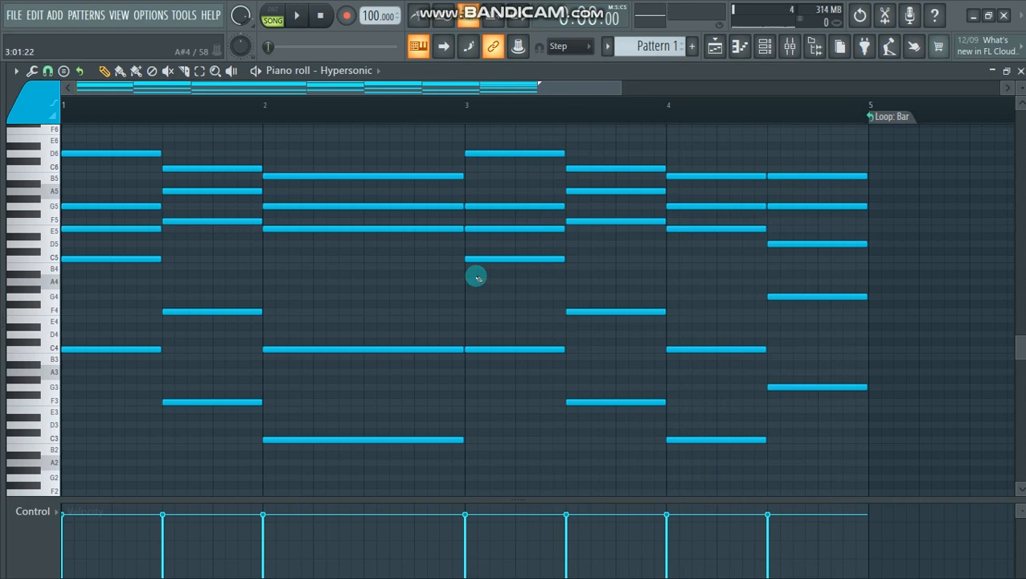
Step: Strum all the chords with the Strumizer, adjusting the start and end time strengths so upper notes start slightly later and end slightly earlier
{"action": "key", "text": "alt+s"}
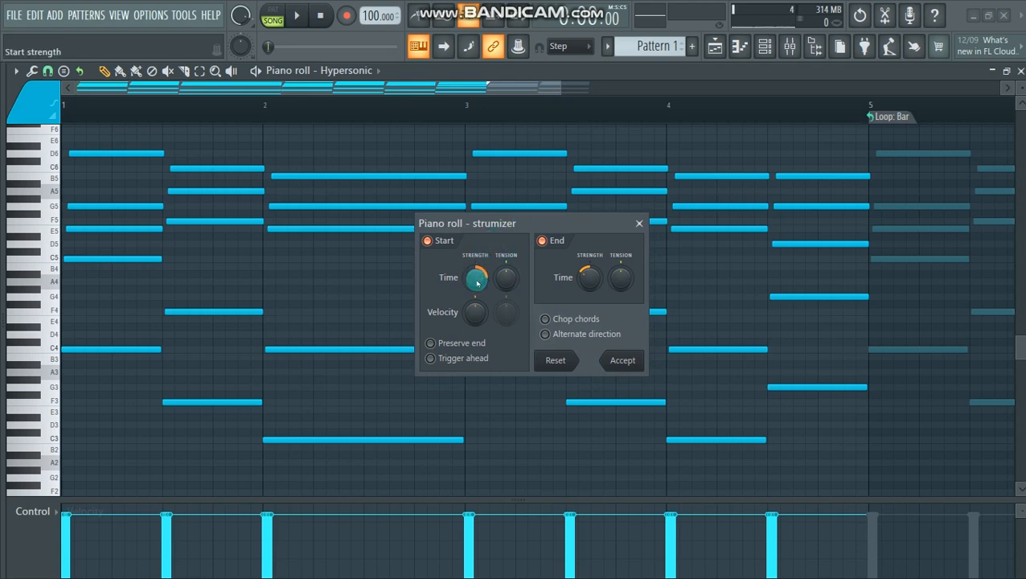
{"action": "key", "text": "space"}
{"action": "mouse_move", "coordinate": [476, 281]}
{"action": "left_mouse_down"}
{"action": "mouse_move", "coordinate": [477, 259]}
{"action": "mouse_move", "coordinate": [477, 277]}
{"action": "left_mouse_up"}
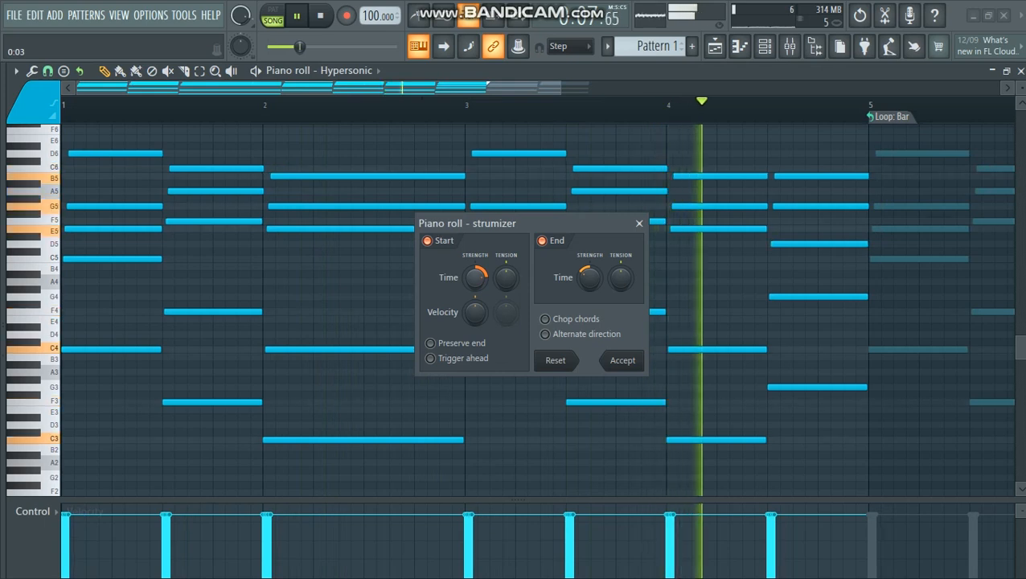
{"action": "key", "text": "space"}
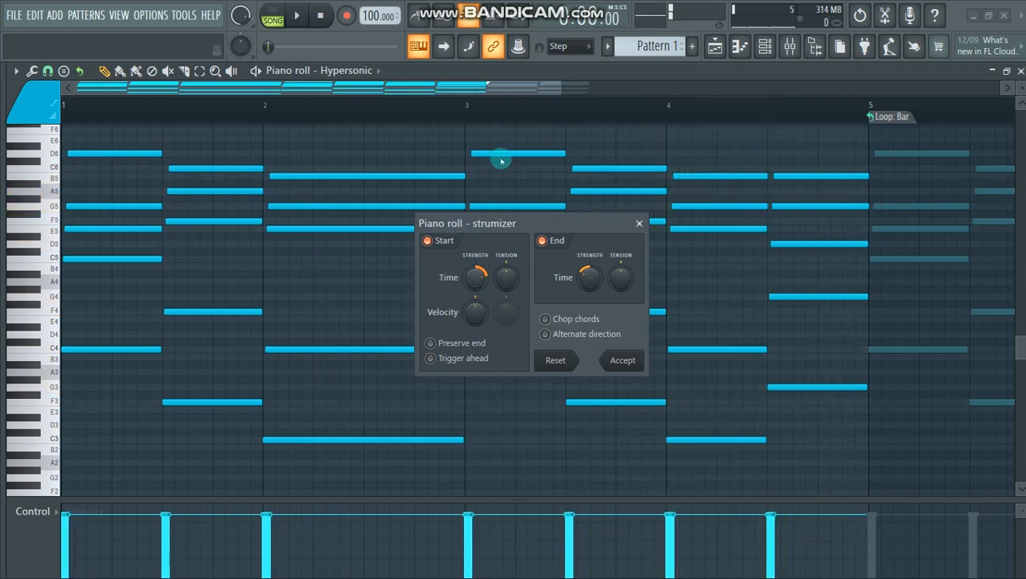
{"action": "left_click_drag", "start_coordinate": [589, 278], "coordinate": [589, 283]}
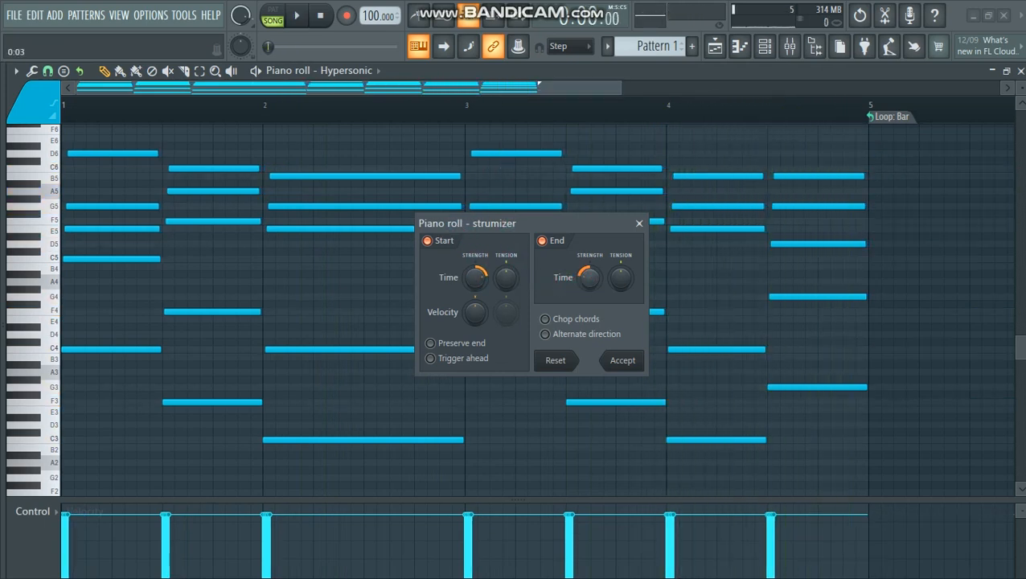
{"action": "left_click", "coordinate": [619, 361]}
Step: Open Hypersonic from the channel rack, collapse its Electric Pianos category, close its window and move the channel rack up
{"action": "left_click", "coordinate": [763, 49]}
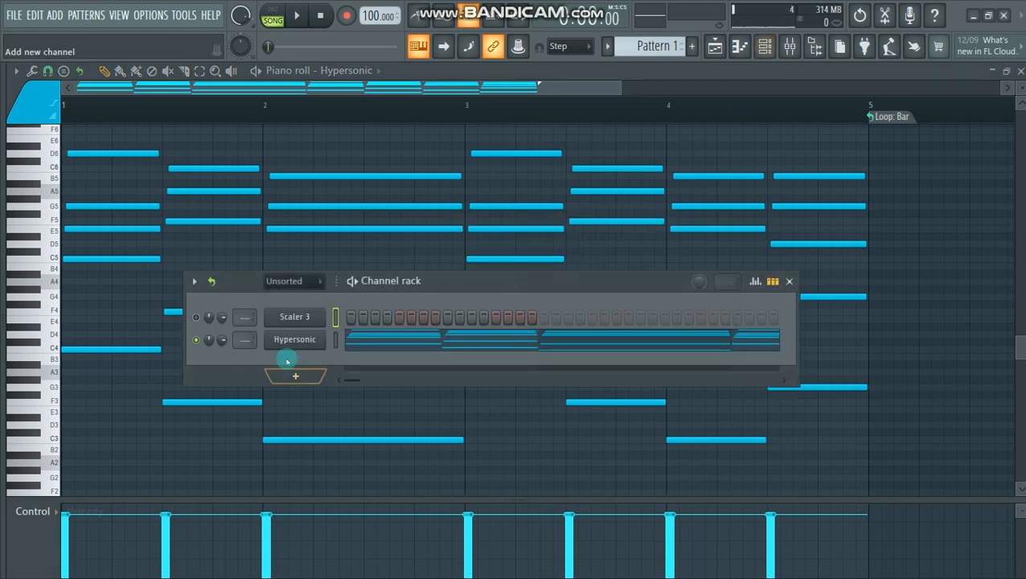
{"action": "left_click", "coordinate": [298, 338]}
{"action": "left_click", "coordinate": [382, 262]}
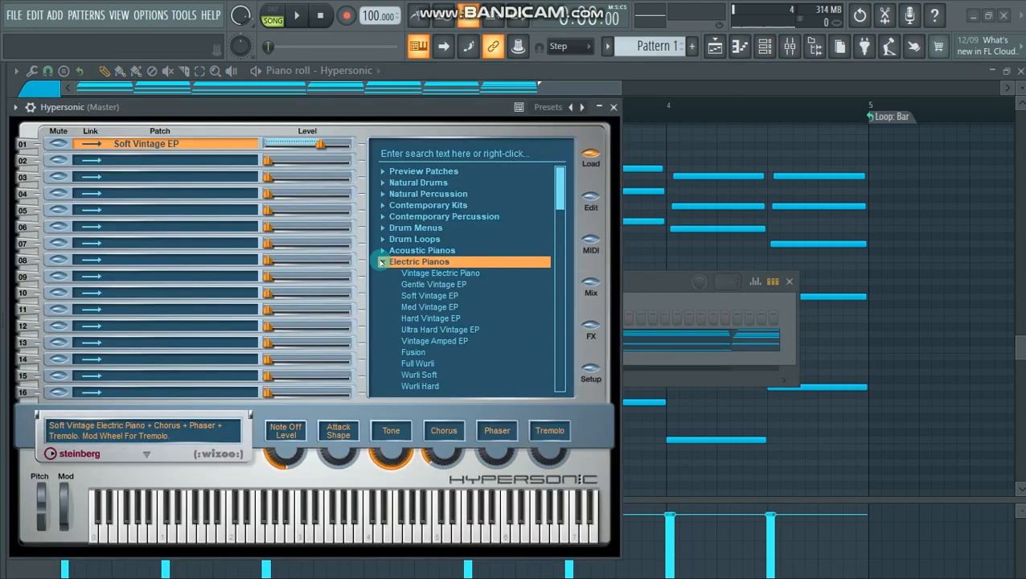
{"action": "left_click", "coordinate": [613, 108]}
{"action": "left_click_drag", "start_coordinate": [441, 289], "coordinate": [426, 227]}
Step: Duplicate the Pattern 1 clip on Track 1 of the playlist so the copy fills bars 5 to 8
{"action": "key", "text": "F5"}
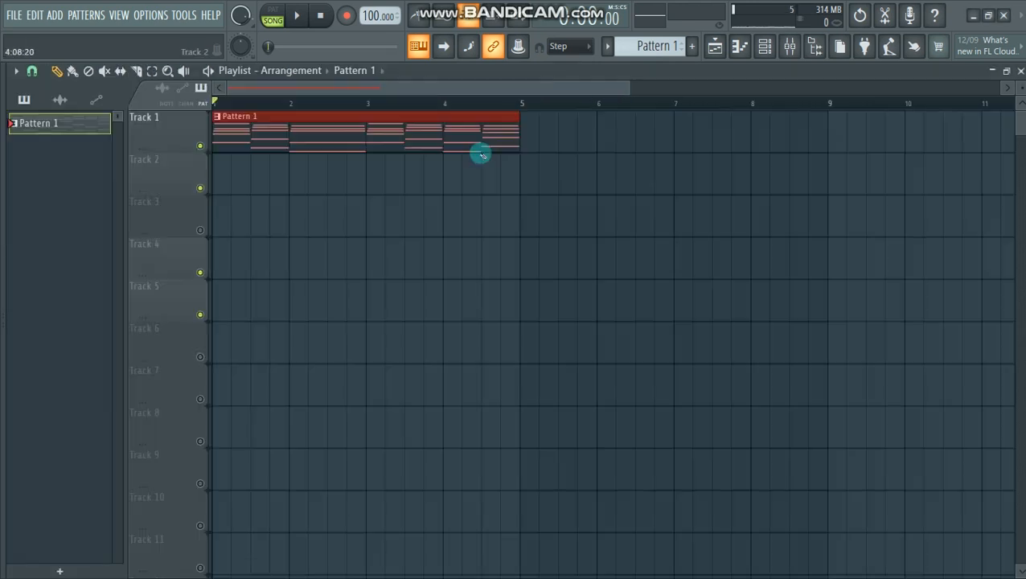
{"action": "key", "text": "ctrl+b"}
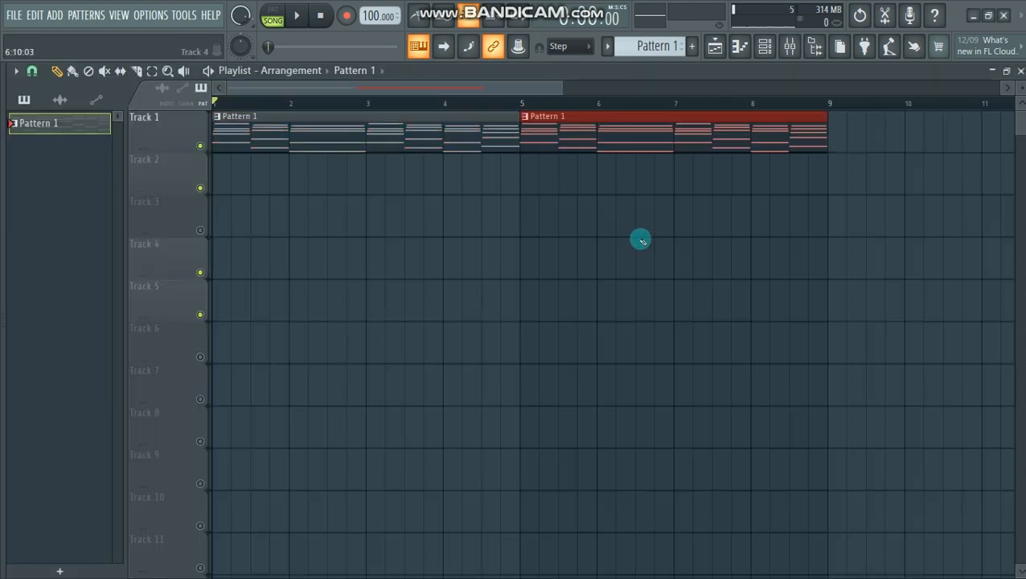
{"action": "left_click", "coordinate": [776, 214]}
{"action": "right_click", "coordinate": [778, 213]}
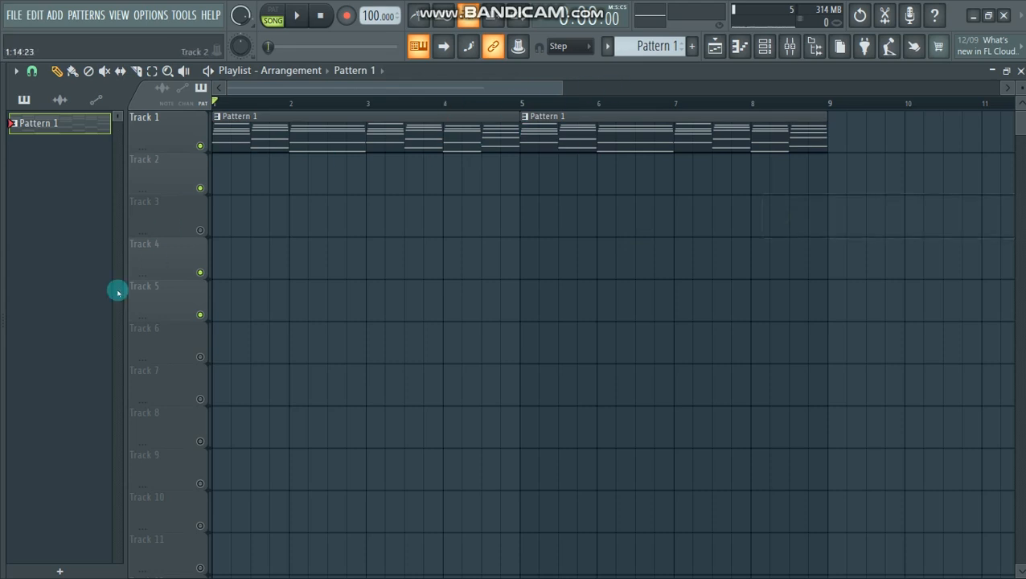
Step: Reveal the browser beside the playlist and collapse the Drum Fills folder of the drum kit's Oneshots
{"action": "left_click_drag", "start_coordinate": [4, 310], "coordinate": [152, 316]}
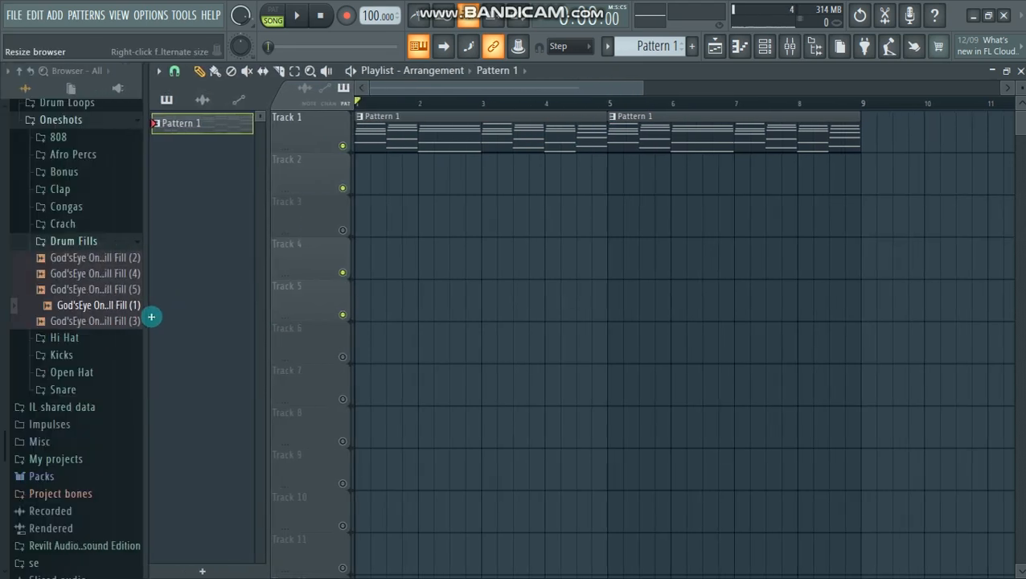
{"action": "left_click", "coordinate": [73, 241]}
{"action": "scroll", "coordinate": [72, 245], "scroll_direction": "up", "scroll_amount": 5}
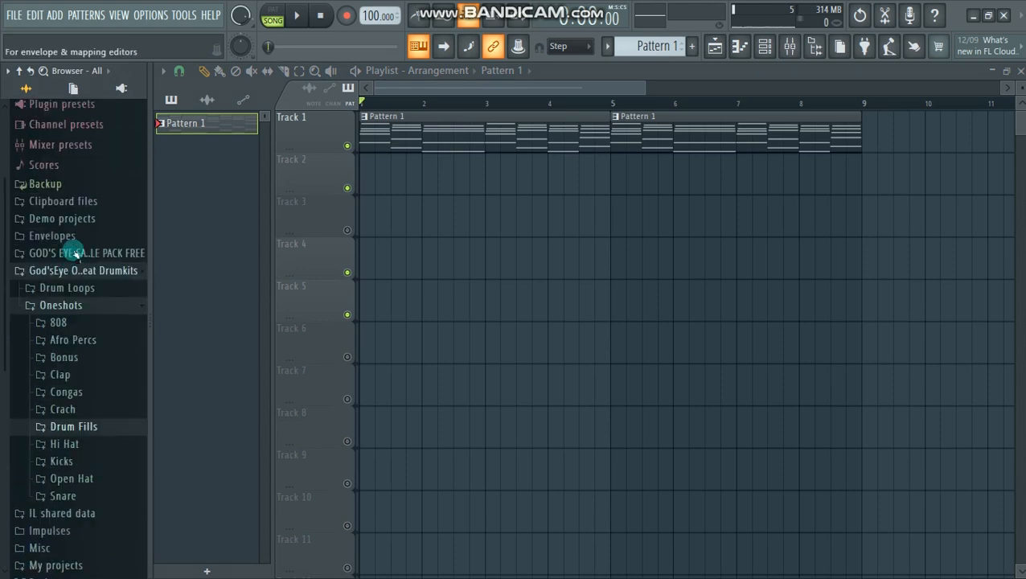
Step: Expand the drum kit's Drum Fills folder and audition Chill Fill (2), Chill Fill (4) and Chill Fill (5)
{"action": "scroll", "coordinate": [71, 273], "scroll_direction": "down", "scroll_amount": 2}
{"action": "scroll", "coordinate": [79, 273], "scroll_direction": "down", "scroll_amount": 2}
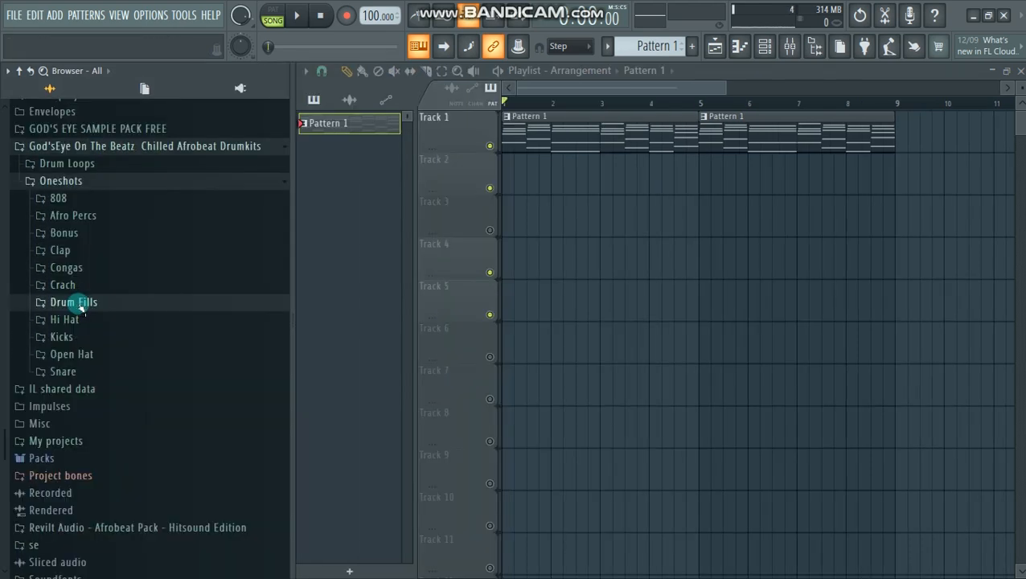
{"action": "left_click", "coordinate": [80, 302]}
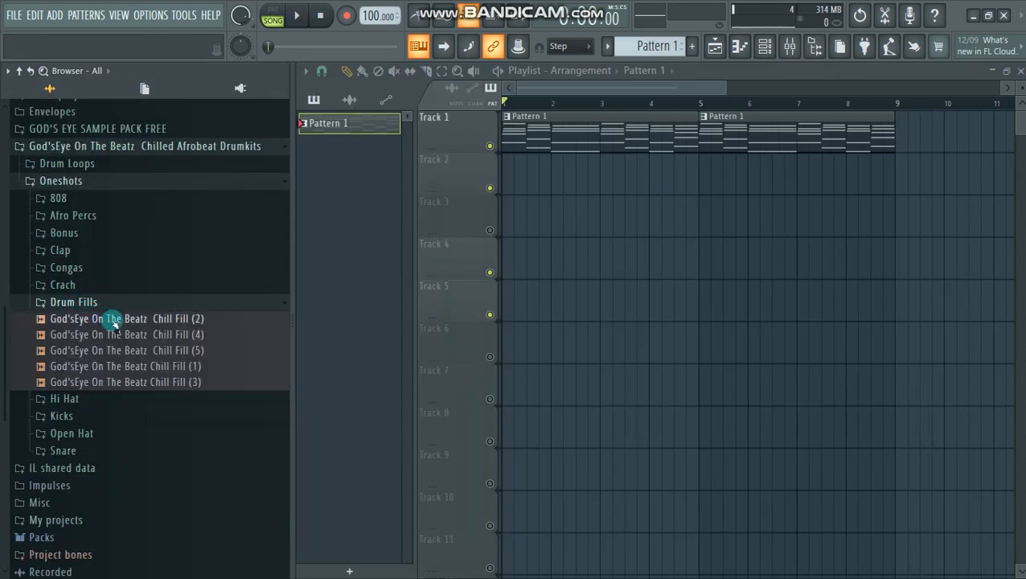
{"action": "left_click", "coordinate": [112, 320]}
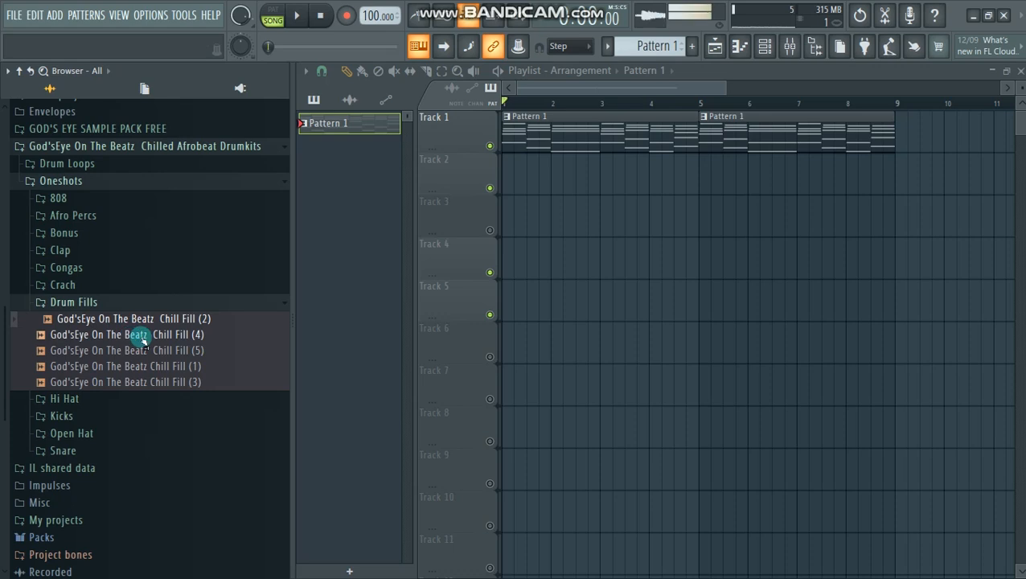
{"action": "left_click", "coordinate": [144, 336]}
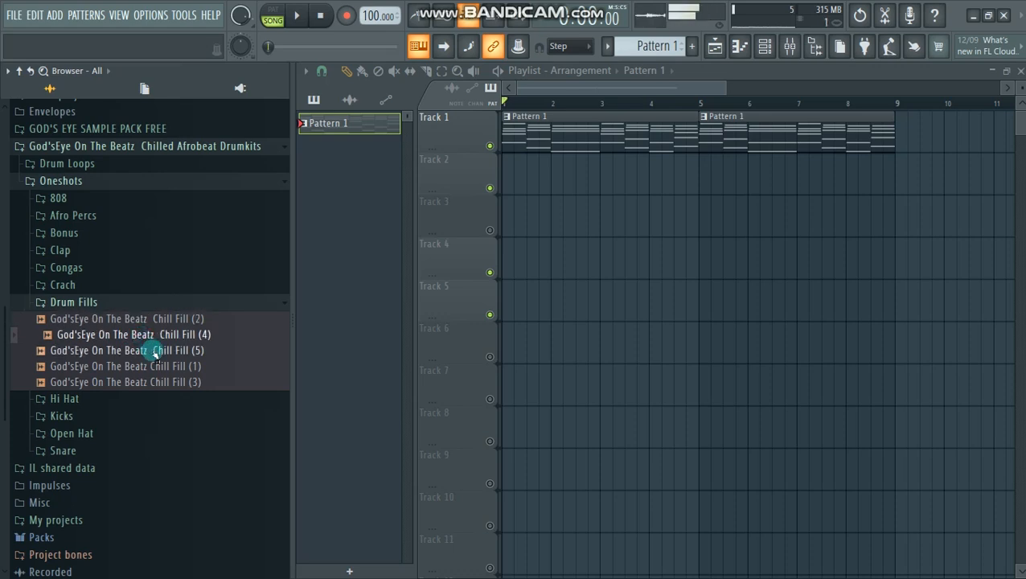
{"action": "left_click", "coordinate": [155, 352]}
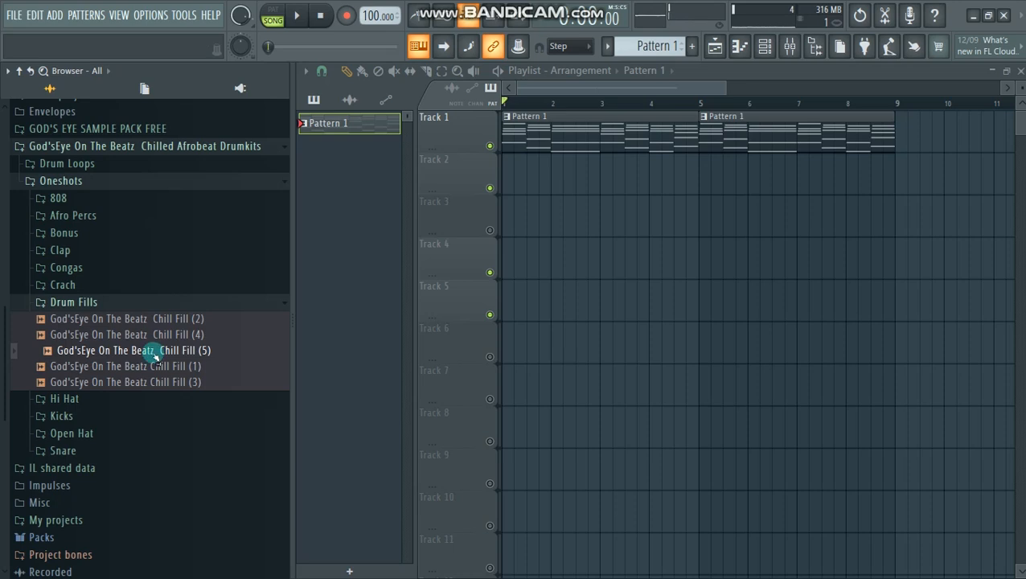
Step: Place Chill Fill (5) on Track 2 across the start of bar 5, and slice it at bar 5 with Beat snapping, putting its tail on Track 3
{"action": "left_click_drag", "start_coordinate": [155, 354], "coordinate": [538, 247]}
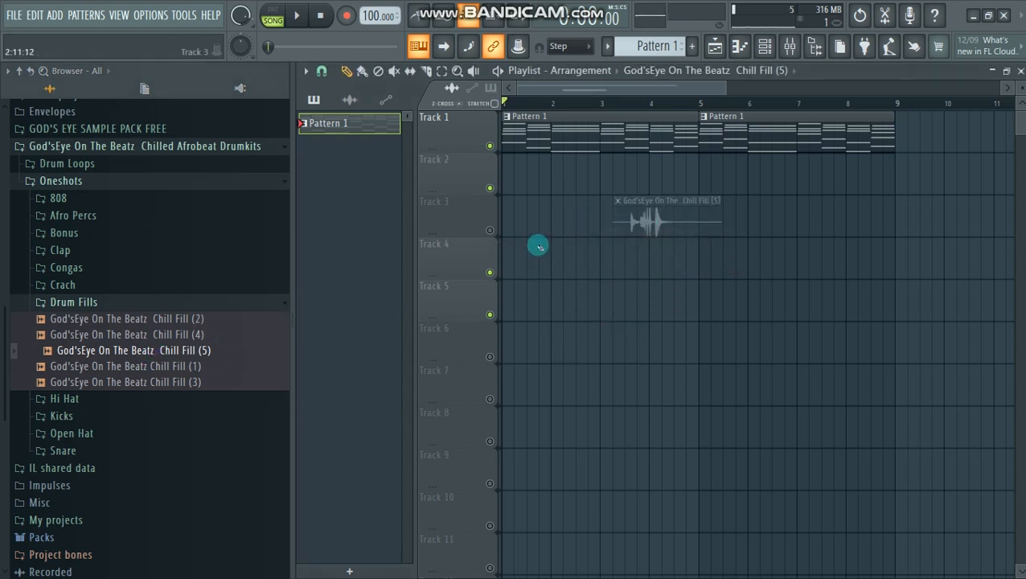
{"action": "left_click_drag", "start_coordinate": [292, 307], "coordinate": [526, 176]}
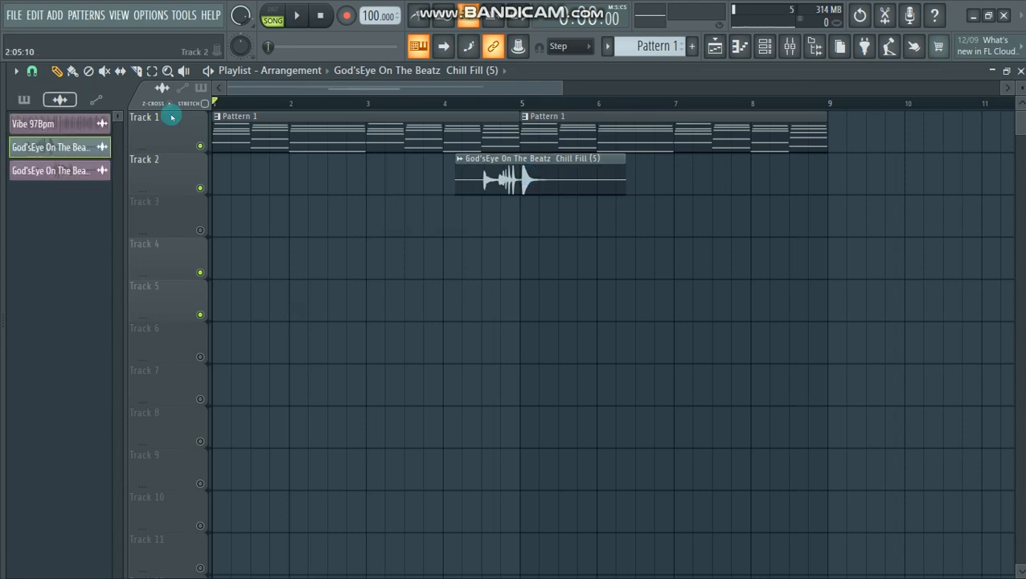
{"action": "left_click", "coordinate": [32, 71]}
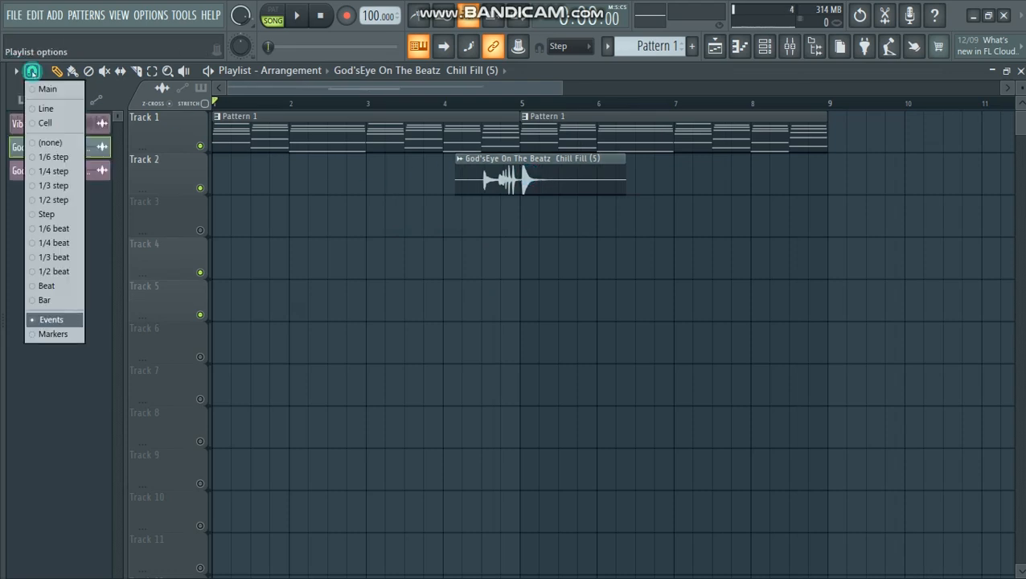
{"action": "left_click", "coordinate": [45, 319]}
{"action": "left_click_drag", "start_coordinate": [535, 183], "coordinate": [535, 183]}
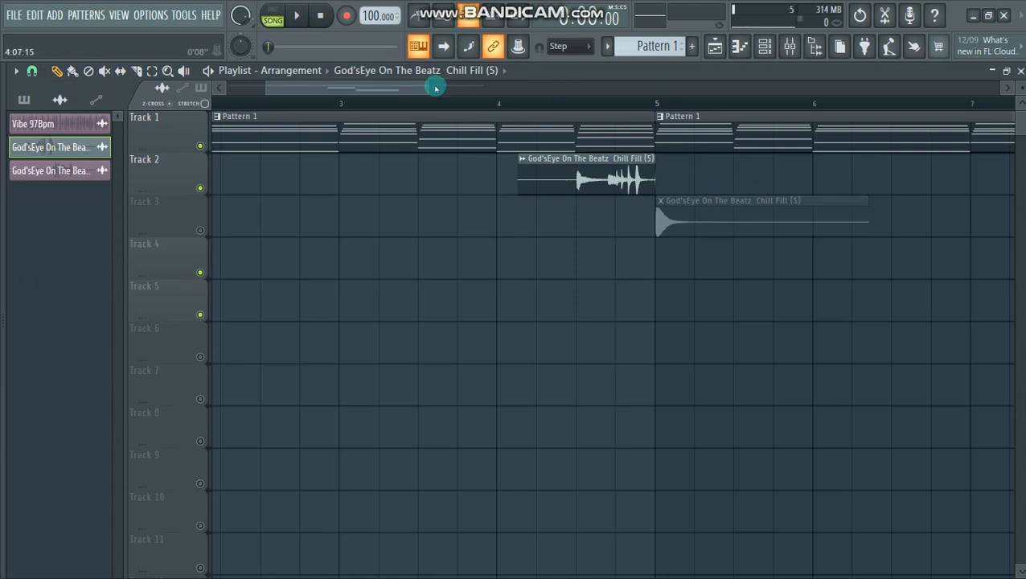
Step: Unmute Track 3, trim the end of the Track 2 fill piece, and with snapping set to (none) move the tail to Track 2 at bar 5
{"action": "left_click_drag", "start_coordinate": [426, 85], "coordinate": [343, 87]}
{"action": "left_click", "coordinate": [200, 229]}
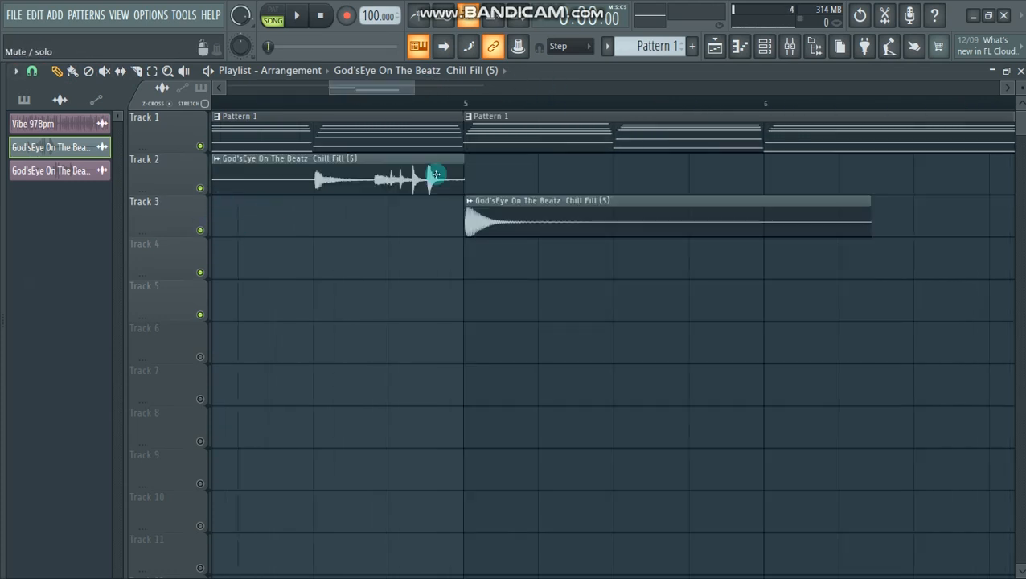
{"action": "left_click_drag", "start_coordinate": [415, 89], "coordinate": [360, 89]}
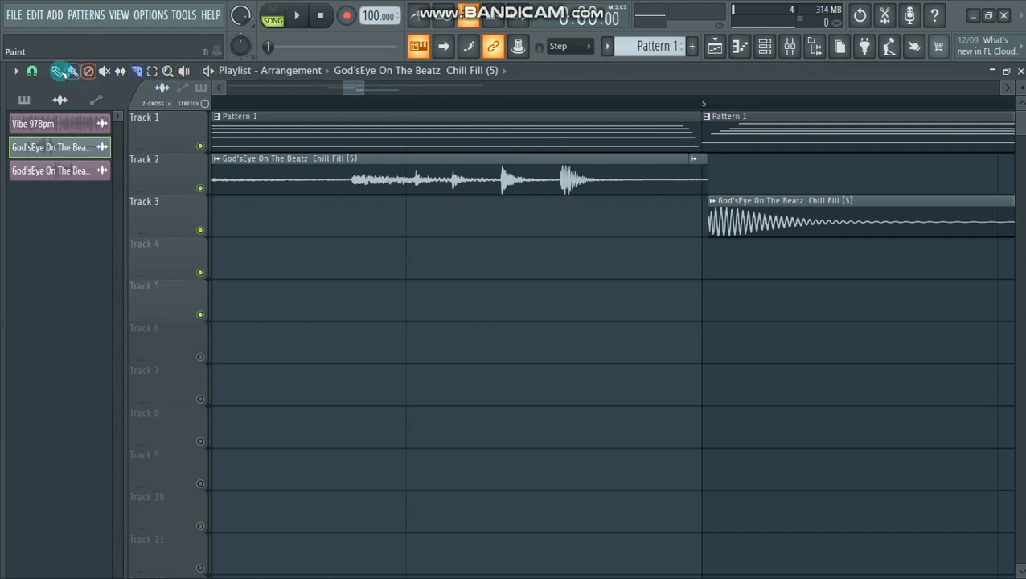
{"action": "left_click_drag", "start_coordinate": [693, 168], "coordinate": [687, 168]}
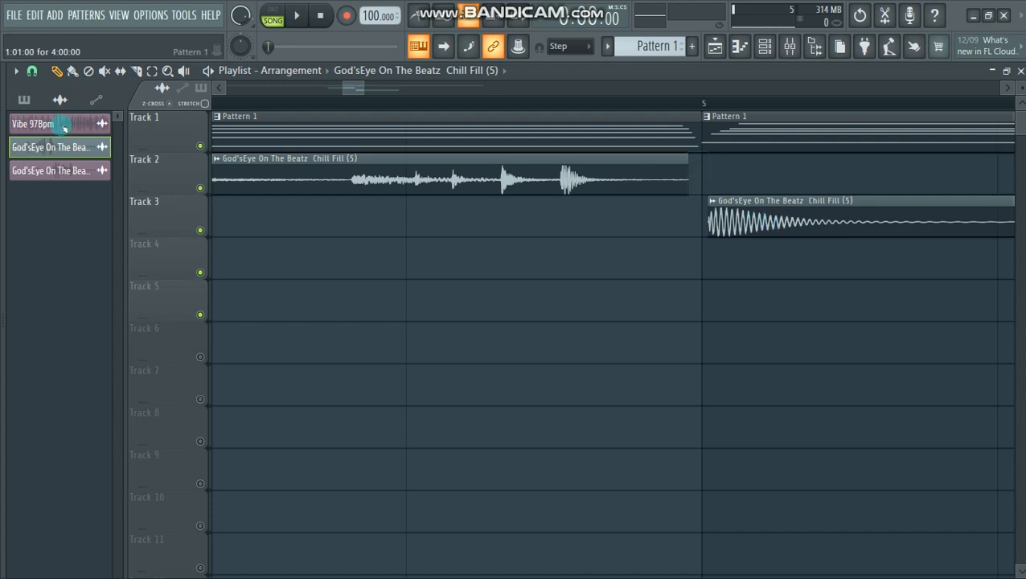
{"action": "left_click", "coordinate": [32, 71]}
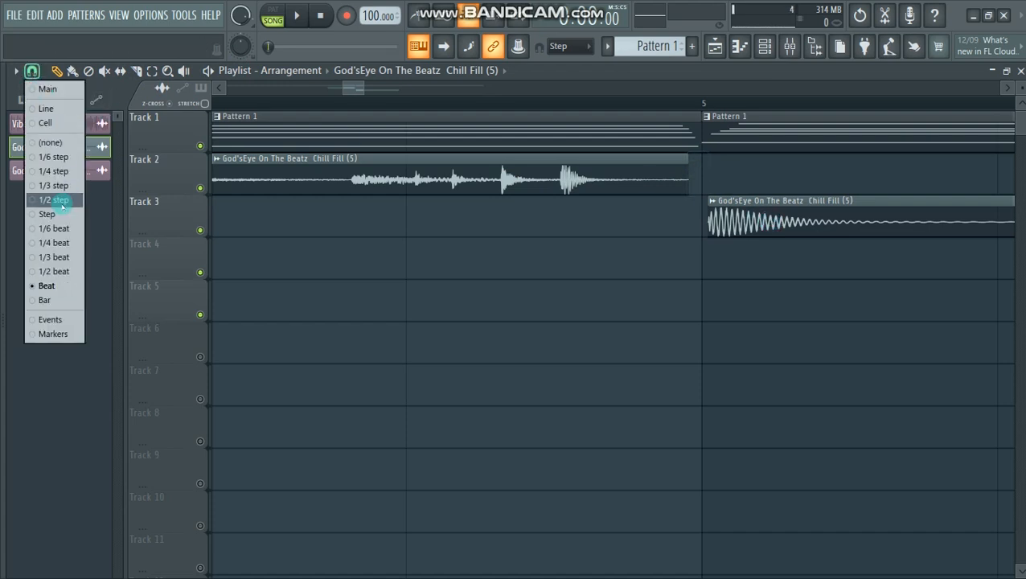
{"action": "left_click", "coordinate": [63, 142]}
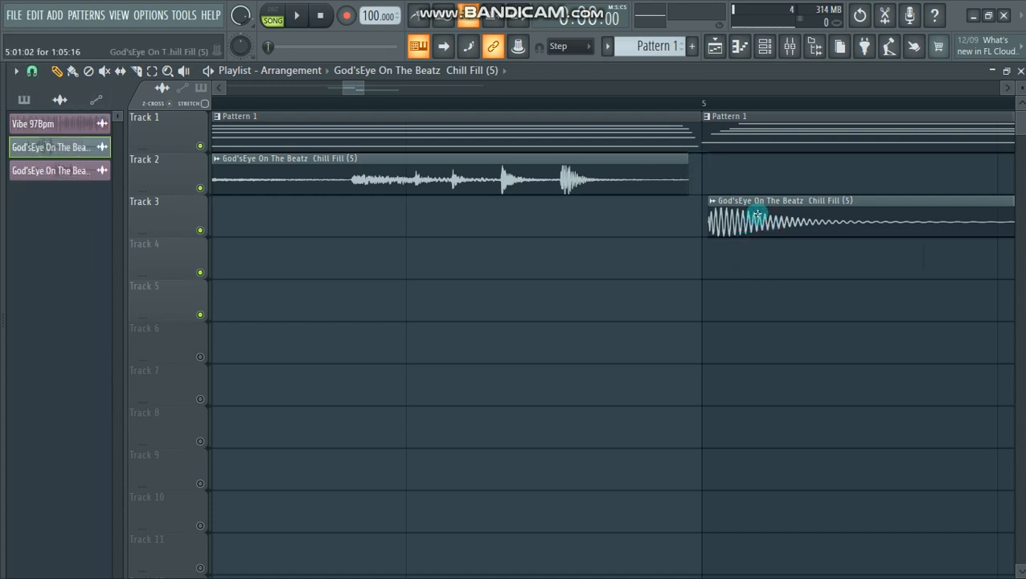
{"action": "mouse_move", "coordinate": [757, 217]}
{"action": "left_mouse_down"}
{"action": "mouse_move", "coordinate": [747, 217]}
{"action": "mouse_move", "coordinate": [747, 161]}
{"action": "left_mouse_up"}
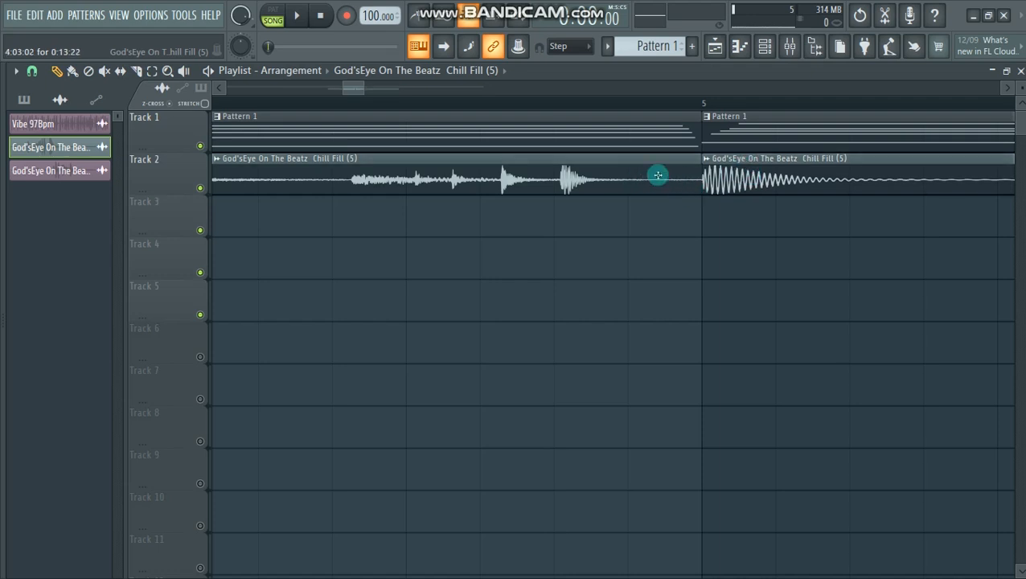
Step: Play the arrangement from bar 1 to hear the drum fill leading into bar 5
{"action": "left_click_drag", "start_coordinate": [360, 89], "coordinate": [634, 89]}
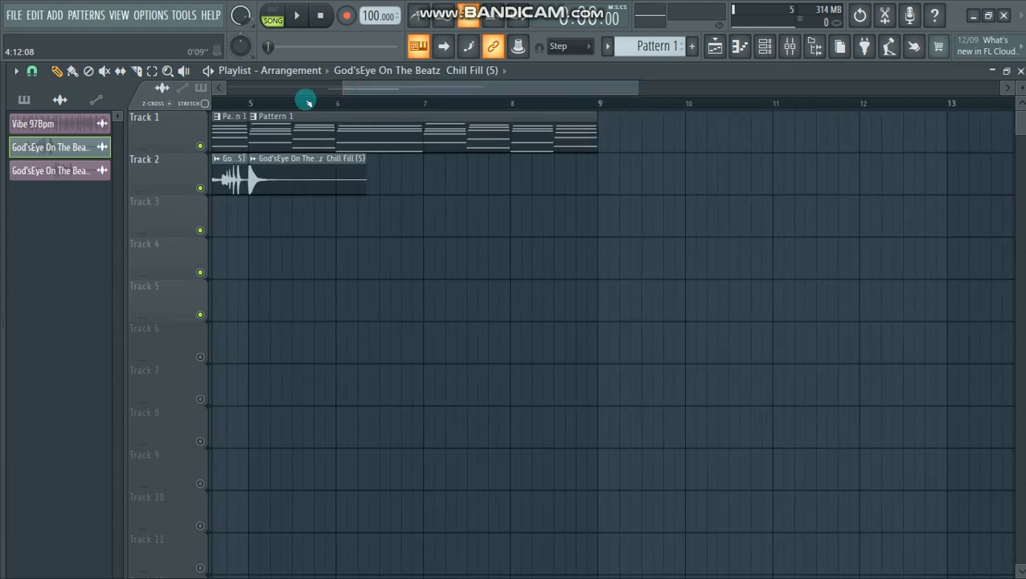
{"action": "left_click_drag", "start_coordinate": [342, 93], "coordinate": [229, 93]}
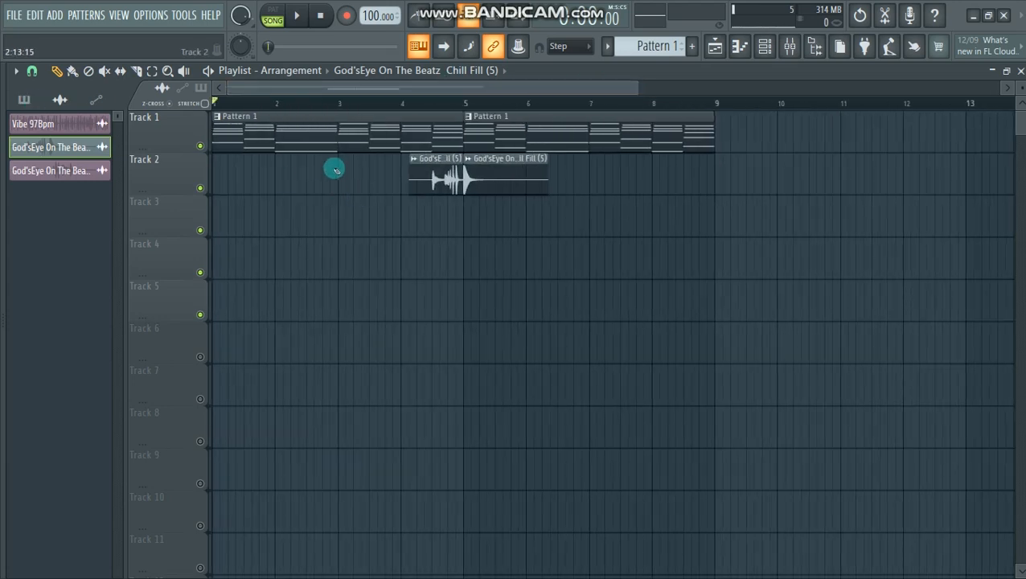
{"action": "key", "text": "space"}
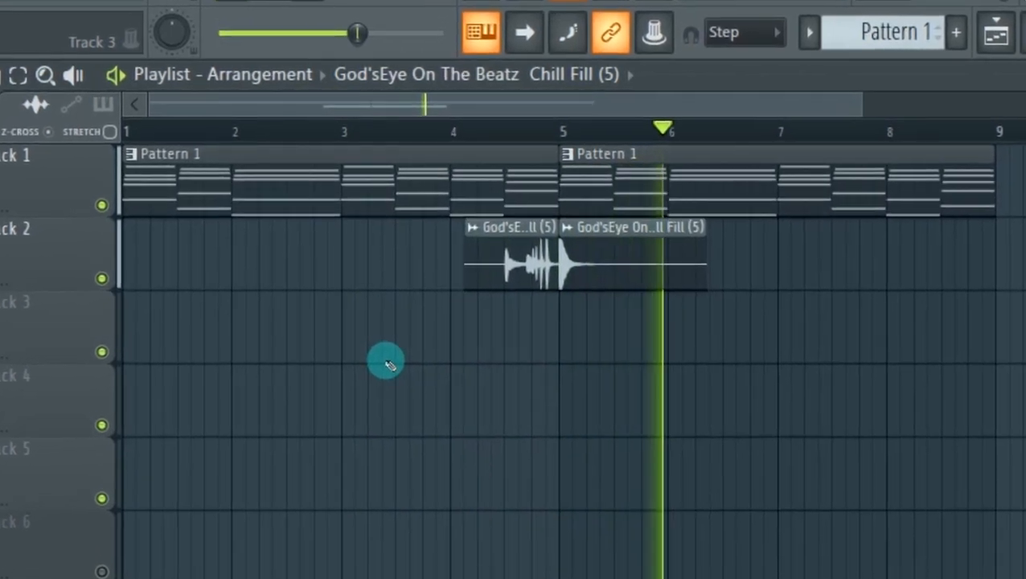
{"action": "key", "text": "space"}
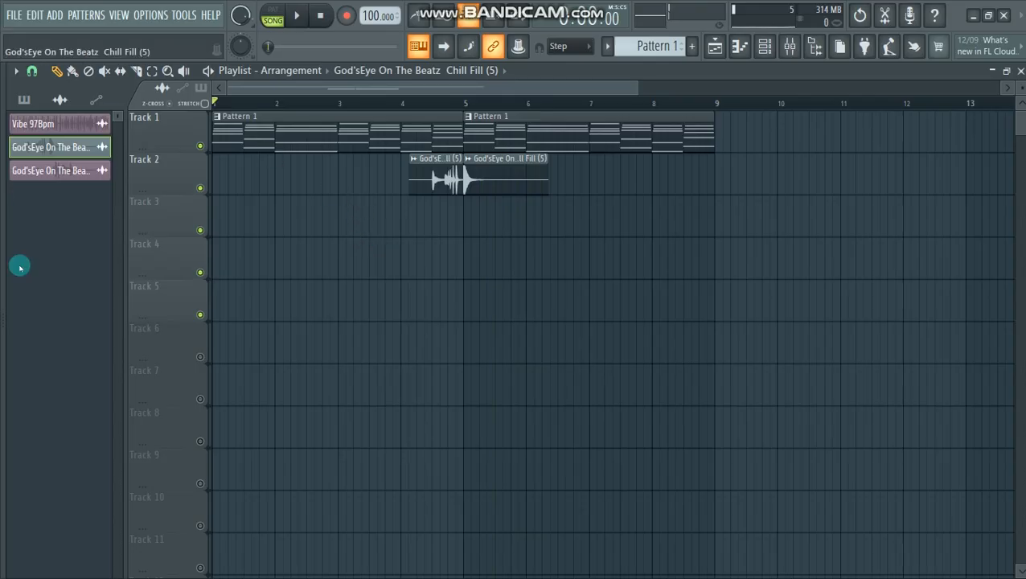
Step: Reveal the browser again and audition Chill Fill (3) and Chill Fill (1) in the Drum Fills folder
{"action": "left_click_drag", "start_coordinate": [5, 323], "coordinate": [244, 339]}
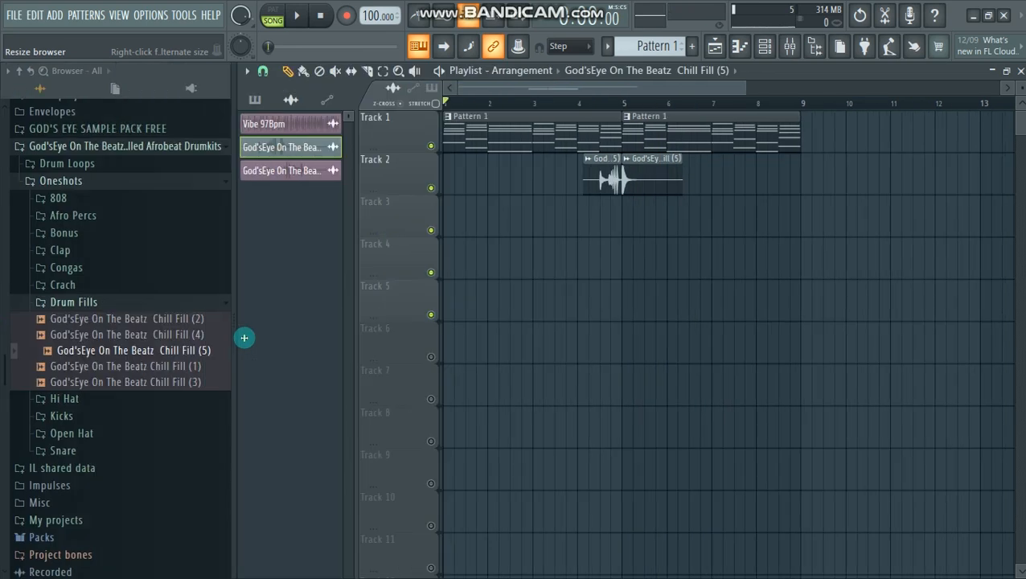
{"action": "left_click", "coordinate": [142, 381]}
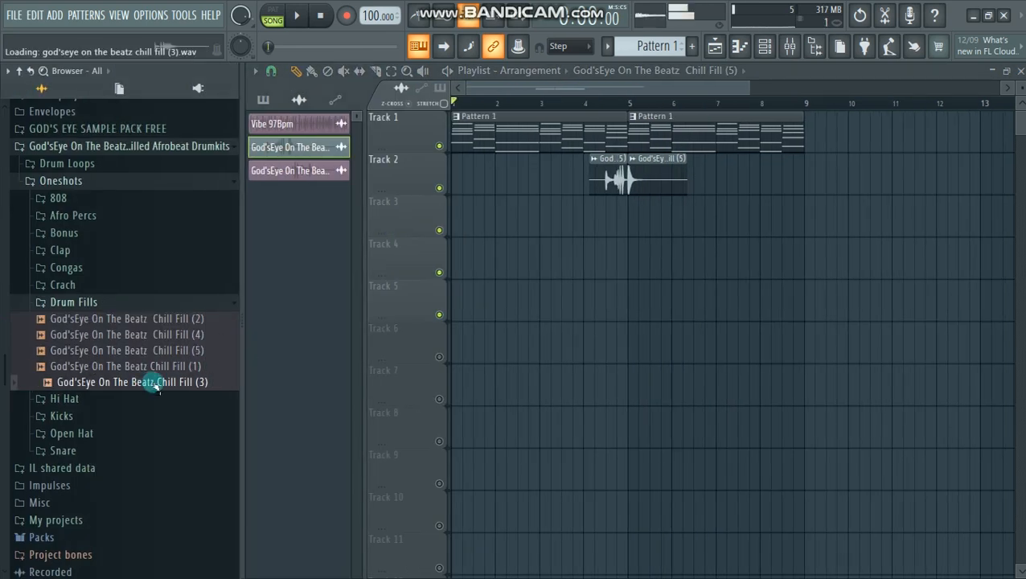
{"action": "left_click", "coordinate": [150, 372]}
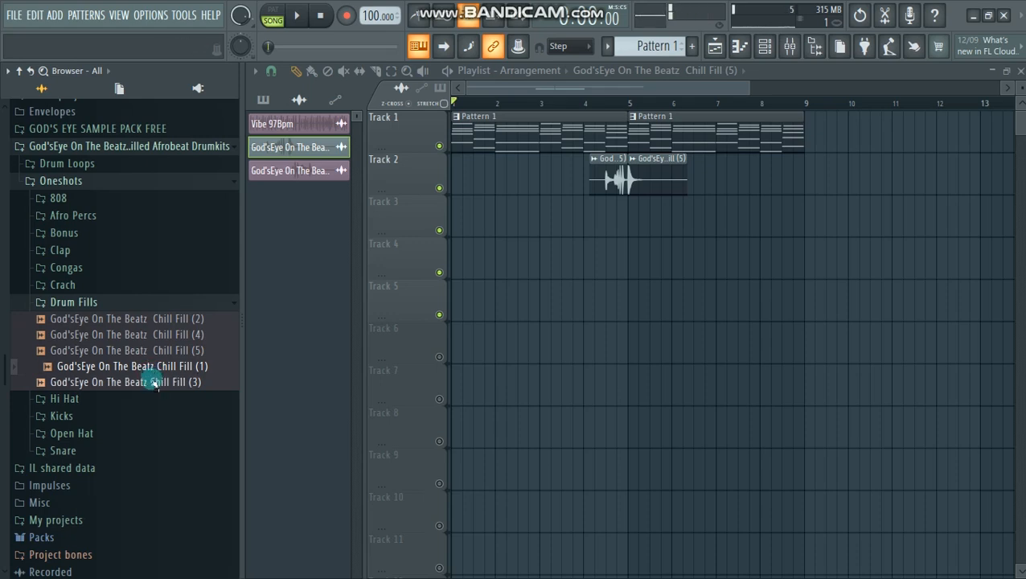
{"action": "left_click", "coordinate": [155, 382]}
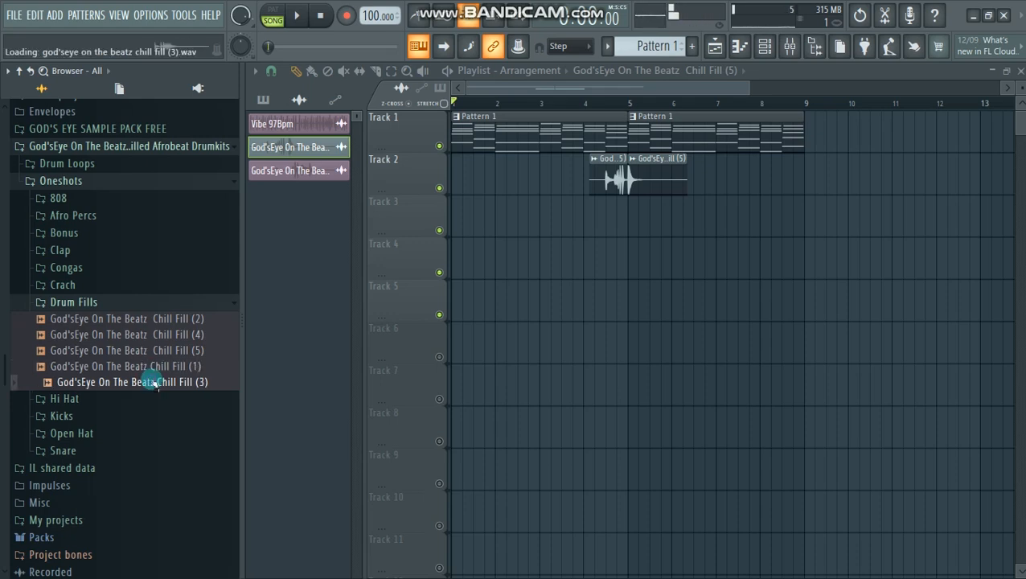
{"action": "left_click", "coordinate": [156, 368]}
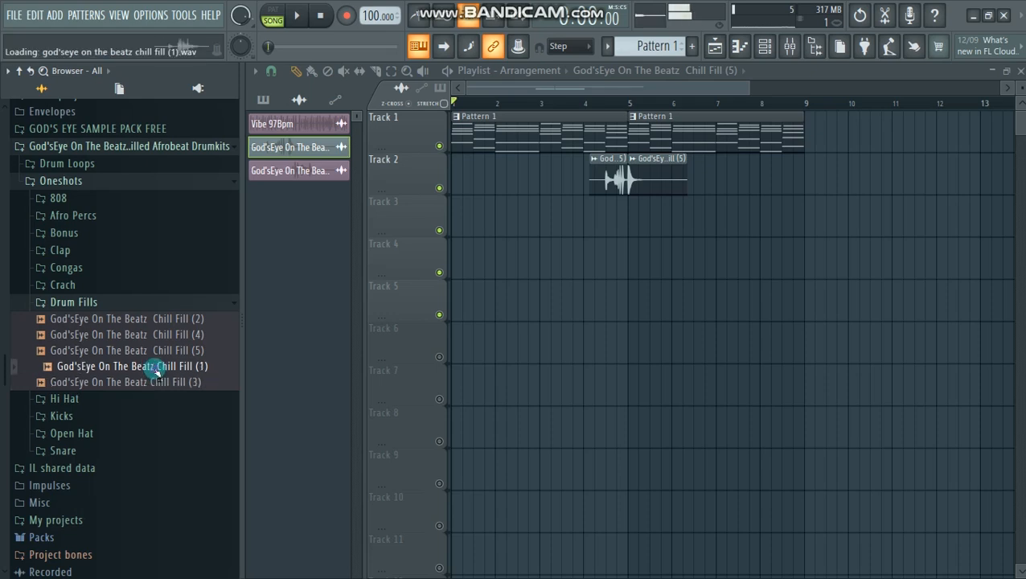
Step: Place Chill Fill (1) on Track 3 and align its last hit with the start of bar 9
{"action": "left_click_drag", "start_coordinate": [448, 374], "coordinate": [716, 218]}
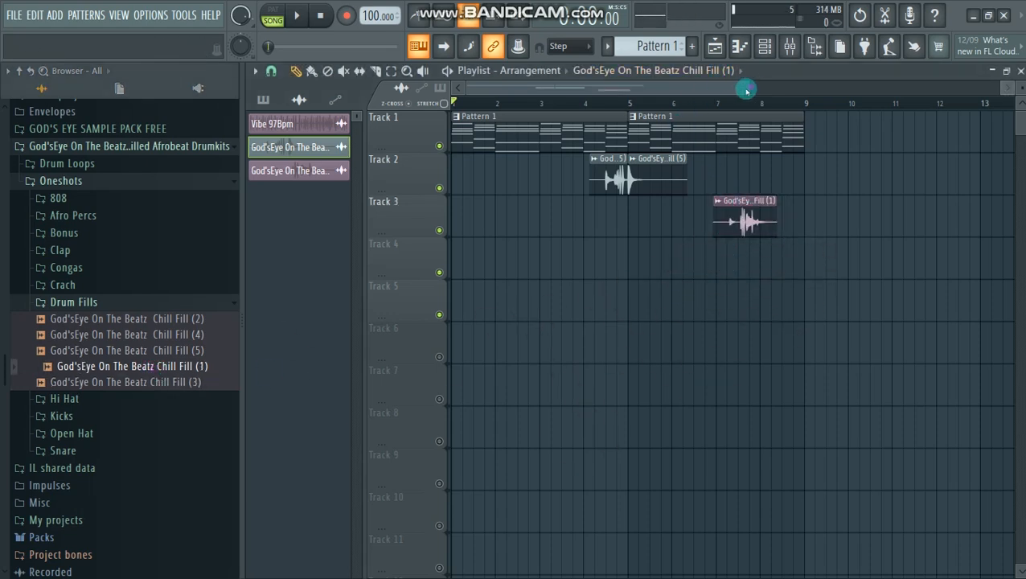
{"action": "left_click_drag", "start_coordinate": [746, 90], "coordinate": [688, 90]}
{"action": "left_click_drag", "start_coordinate": [543, 222], "coordinate": [669, 209]}
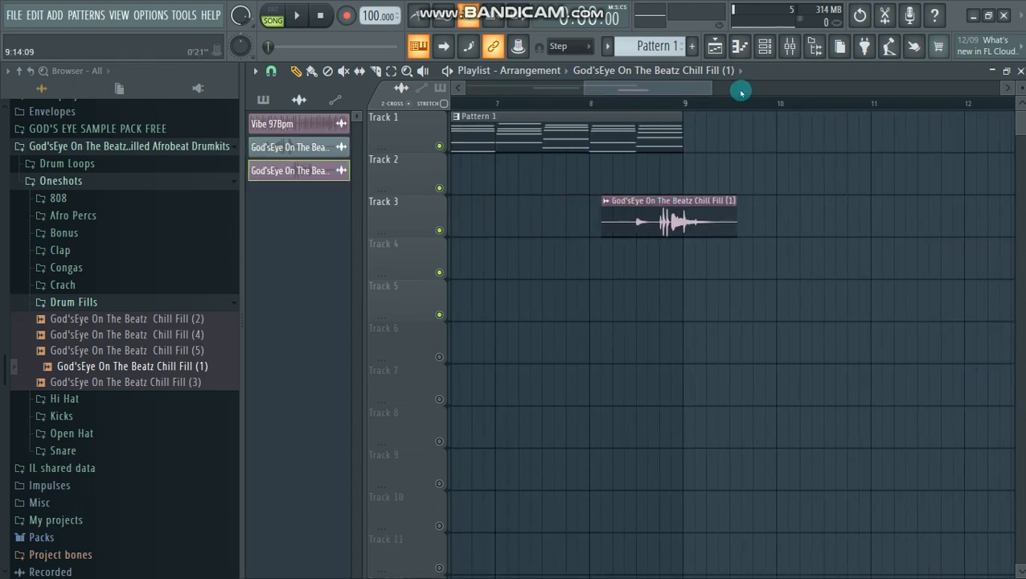
{"action": "left_click_drag", "start_coordinate": [712, 88], "coordinate": [636, 88]}
{"action": "left_click_drag", "start_coordinate": [783, 230], "coordinate": [786, 219]}
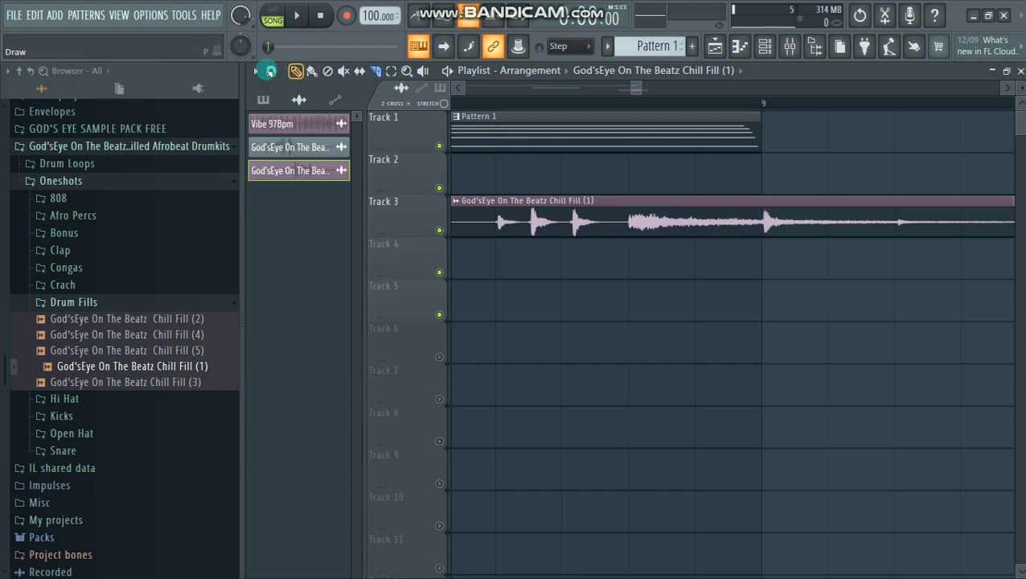
Step: Set playlist snapping to Beat, slice the Chill Fill (1) clip at bar 9 and return to the Draw tool
{"action": "left_click", "coordinate": [270, 71]}
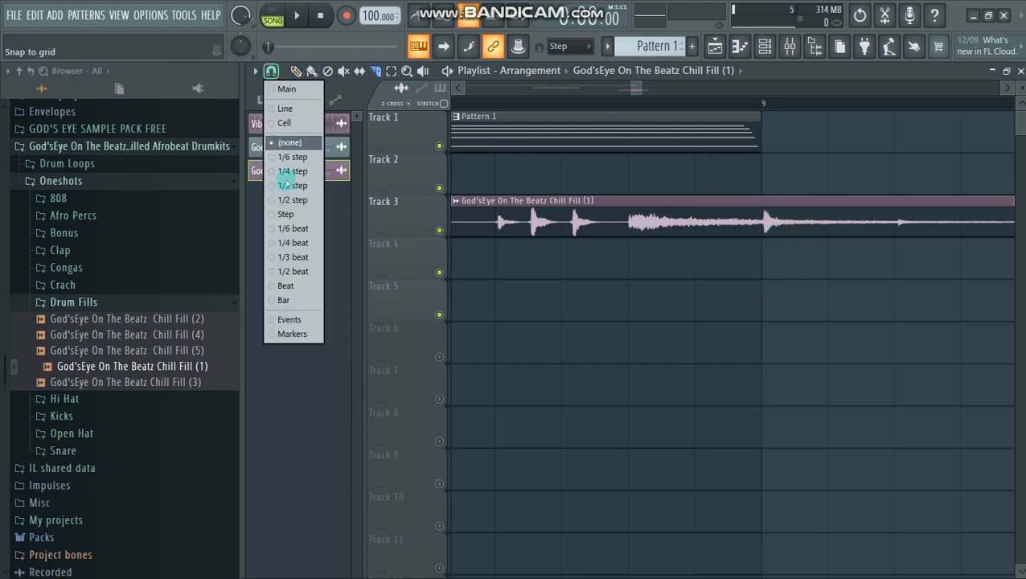
{"action": "left_click", "coordinate": [286, 285]}
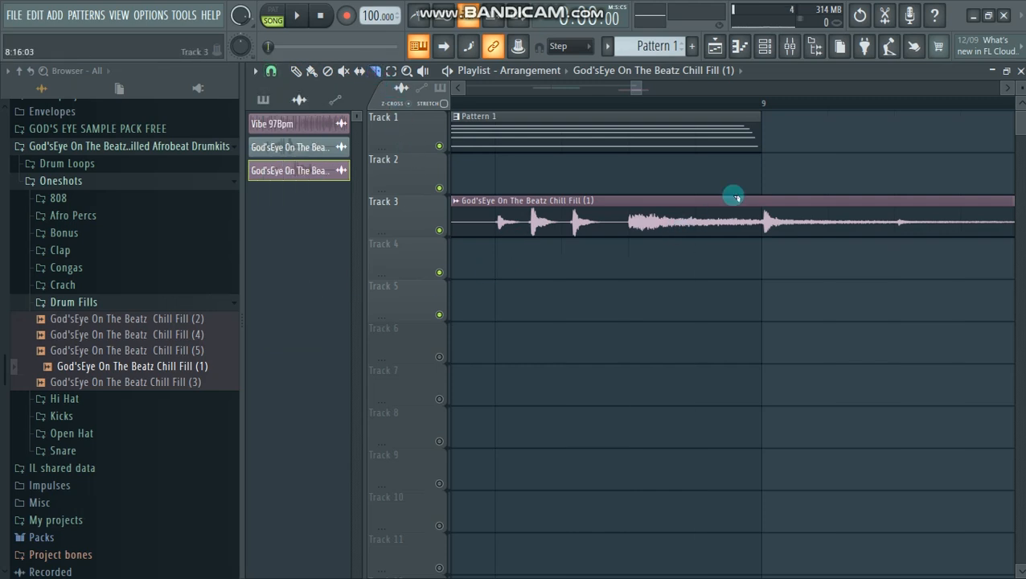
{"action": "left_click_drag", "start_coordinate": [760, 349], "coordinate": [760, 349]}
{"action": "left_click", "coordinate": [295, 70]}
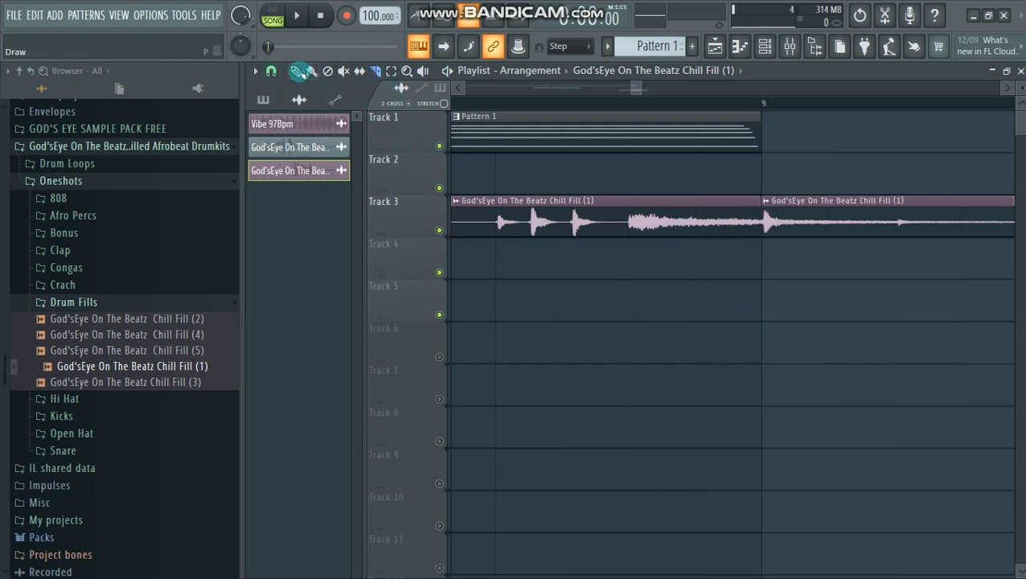
Step: Move the cut tail of Chill Fill (1) to bar 1 of Track 3 and play back the arrangement
{"action": "left_click_drag", "start_coordinate": [630, 91], "coordinate": [730, 84]}
{"action": "left_click_drag", "start_coordinate": [832, 202], "coordinate": [423, 218]}
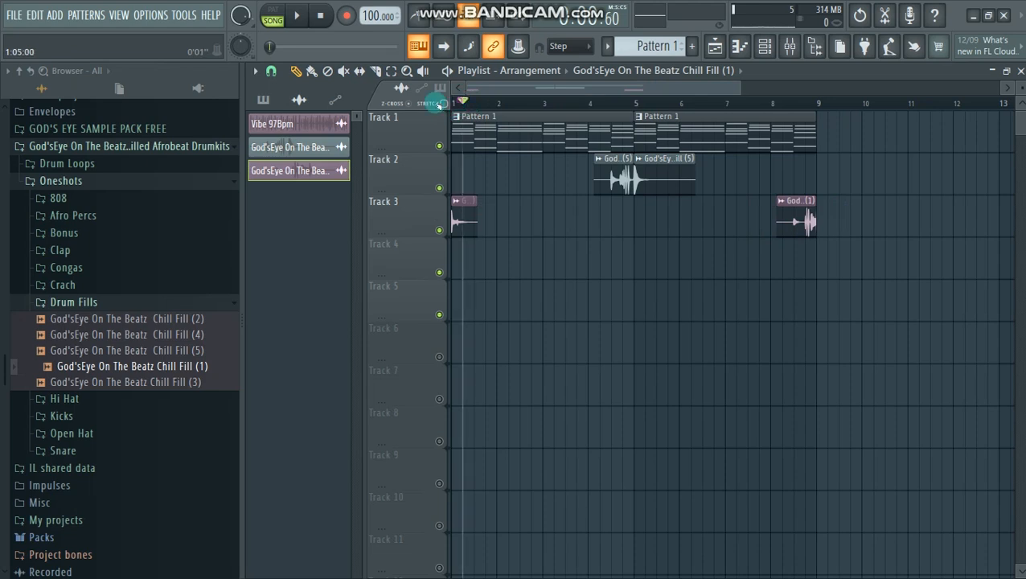
{"action": "key", "text": "space"}
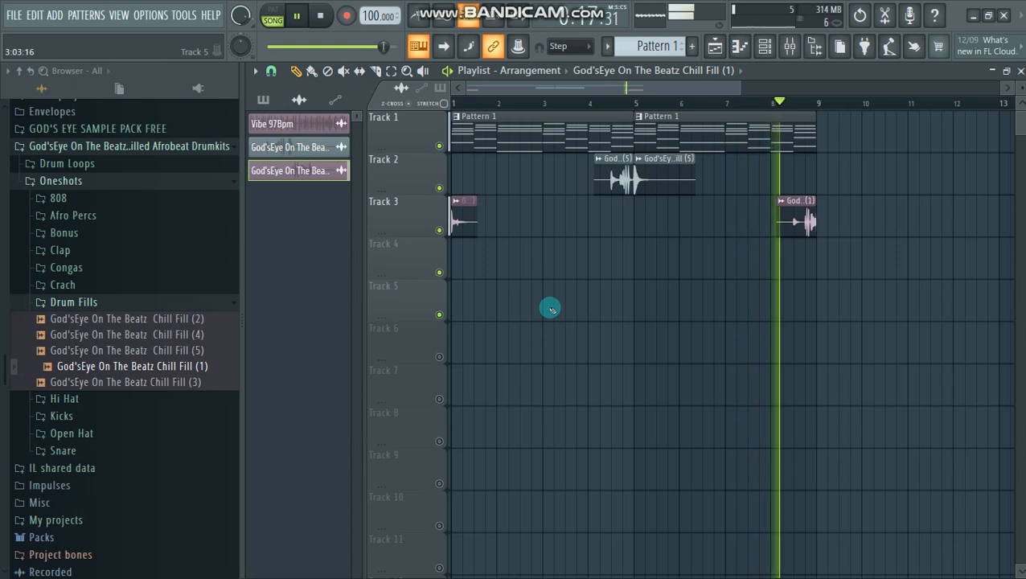
{"action": "key", "text": "space"}
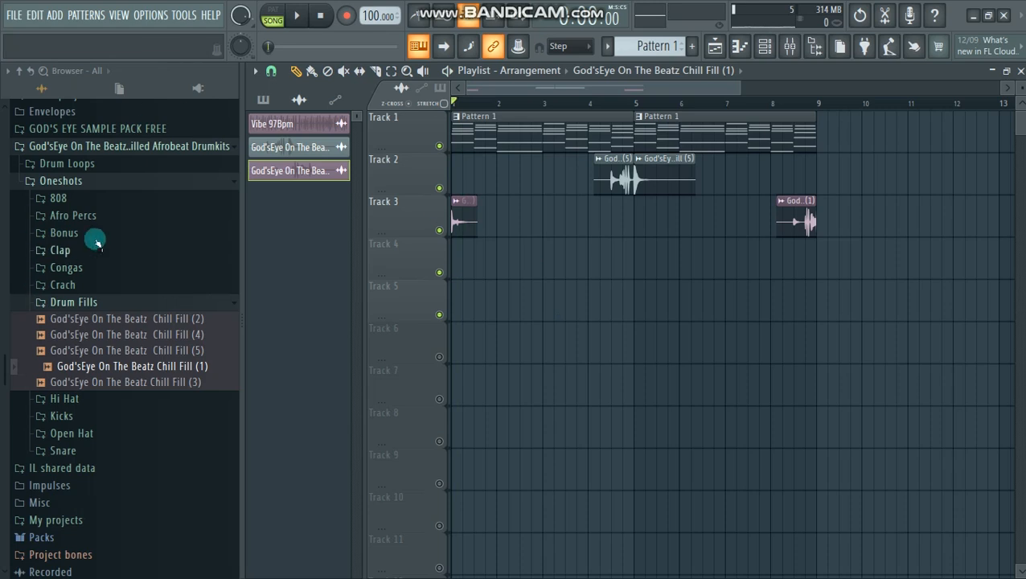
Step: Open the drum kit's Drum Loops folder and audition Gbedu 110, Ogechi 156Bpm, Osasuna, Place 100Bpm and Vibe 97Bpm
{"action": "left_click", "coordinate": [79, 167]}
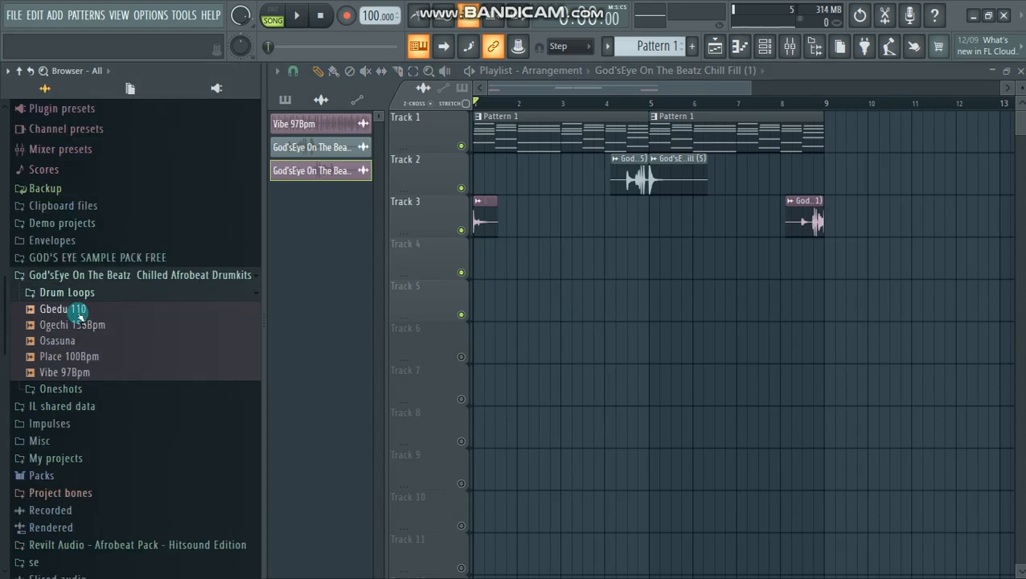
{"action": "left_click", "coordinate": [77, 311]}
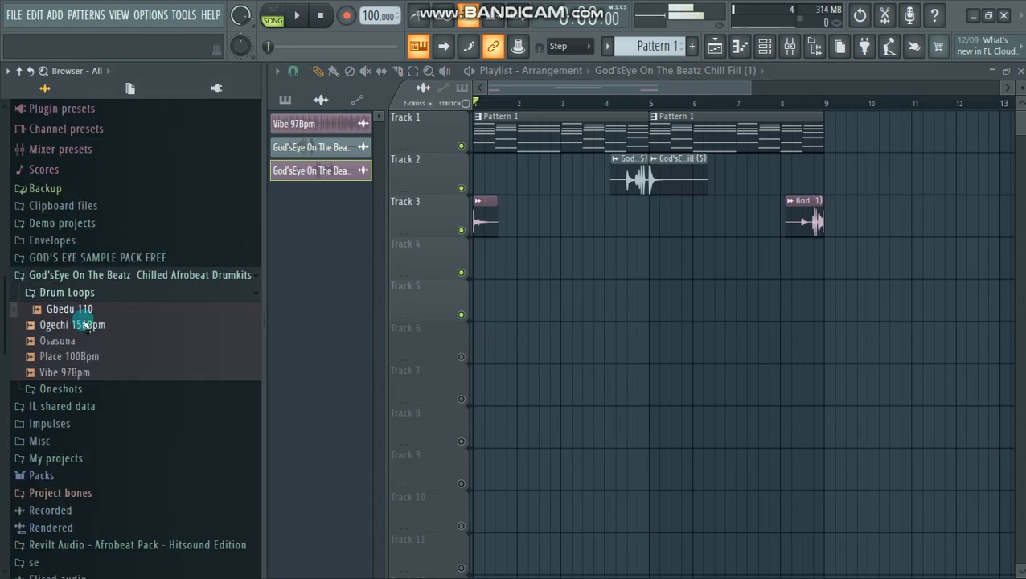
{"action": "left_click", "coordinate": [87, 326]}
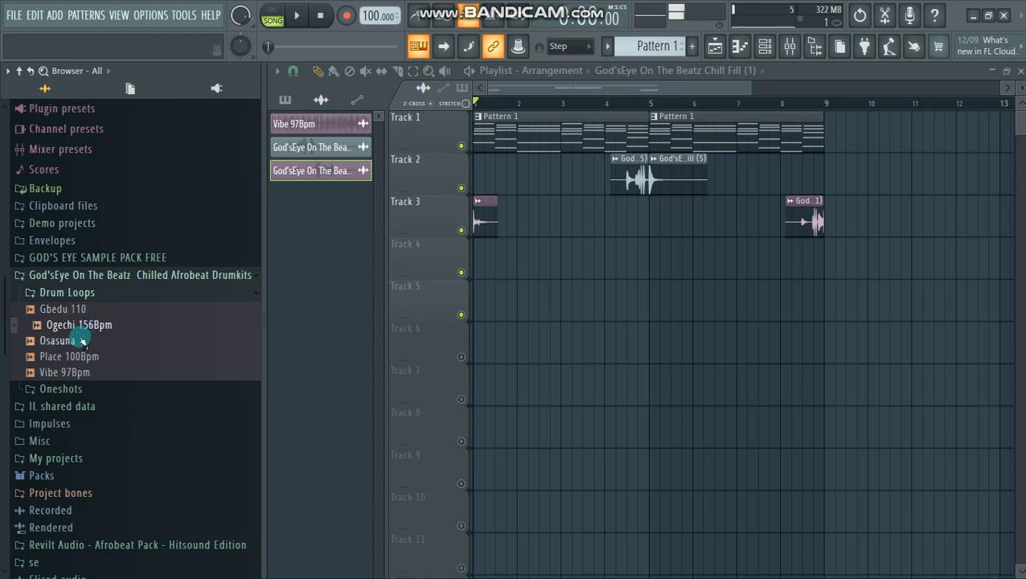
{"action": "left_click", "coordinate": [72, 341]}
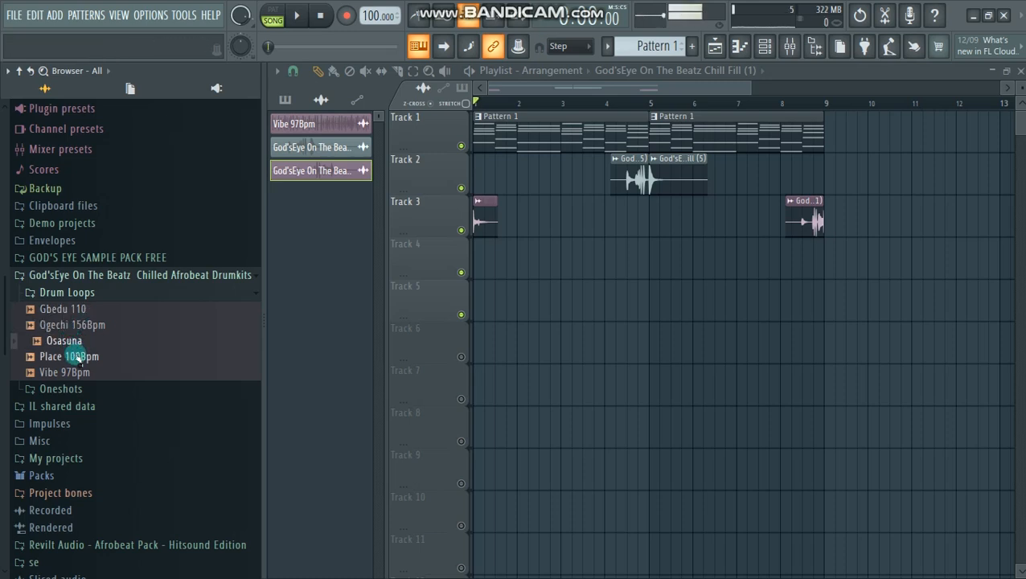
{"action": "left_click", "coordinate": [79, 357]}
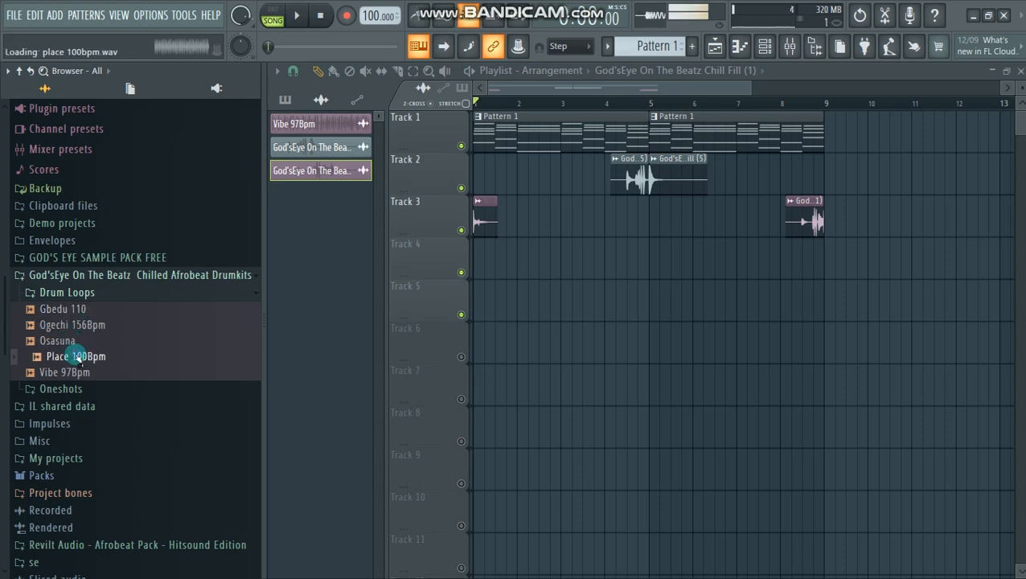
{"action": "left_click", "coordinate": [74, 373]}
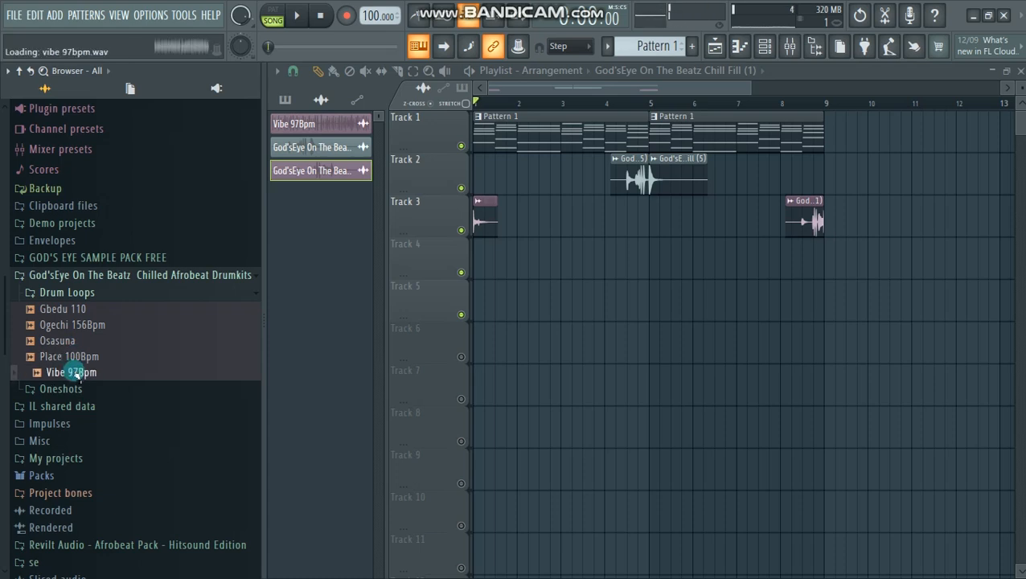
Step: Place the Vibe 97Bpm loop at bar 1 of Track 4 and play back the arrangement
{"action": "left_click_drag", "start_coordinate": [74, 373], "coordinate": [498, 265]}
{"action": "left_click", "coordinate": [516, 263]}
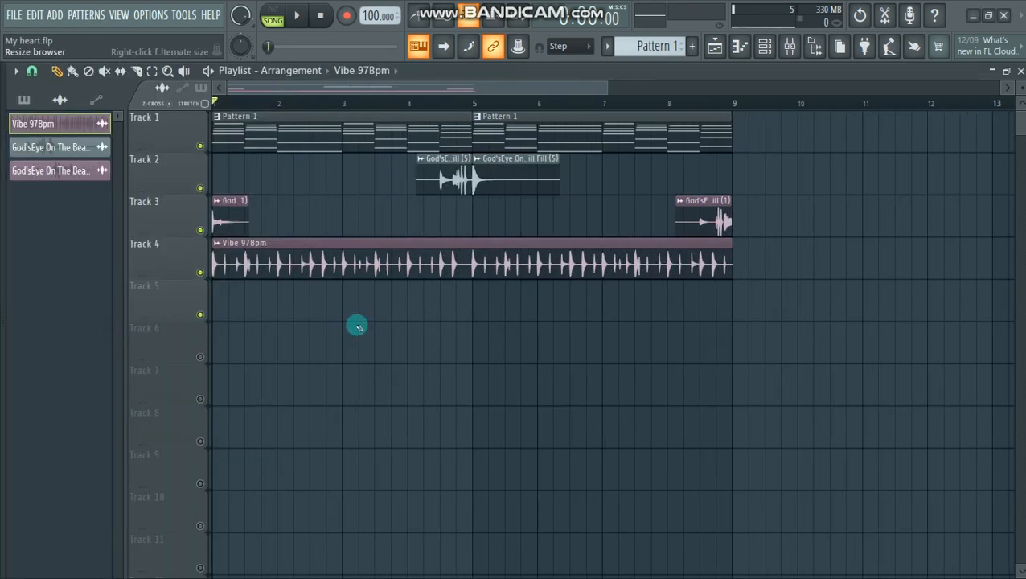
{"action": "left_click", "coordinate": [263, 297]}
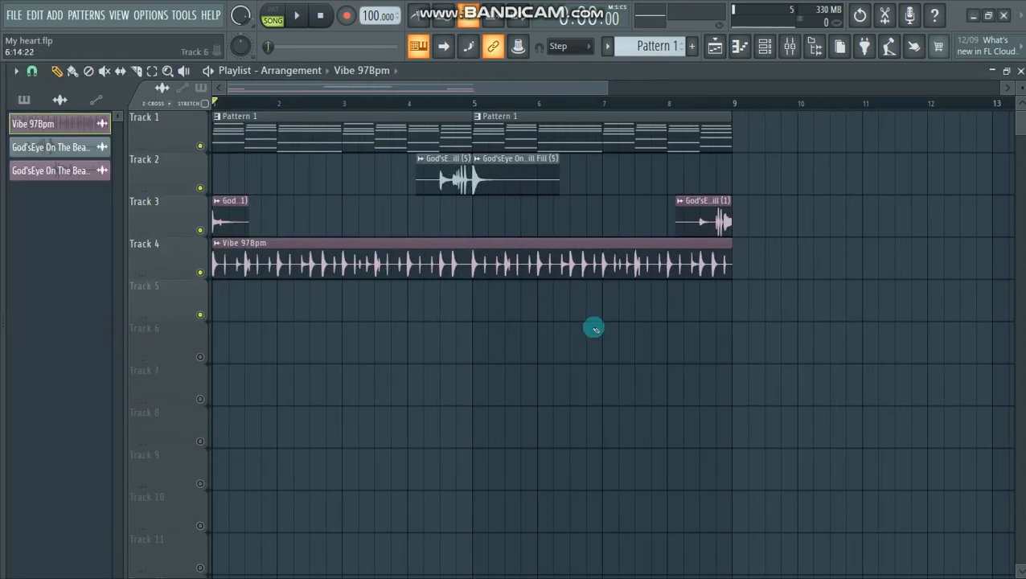
{"action": "key", "text": "space"}
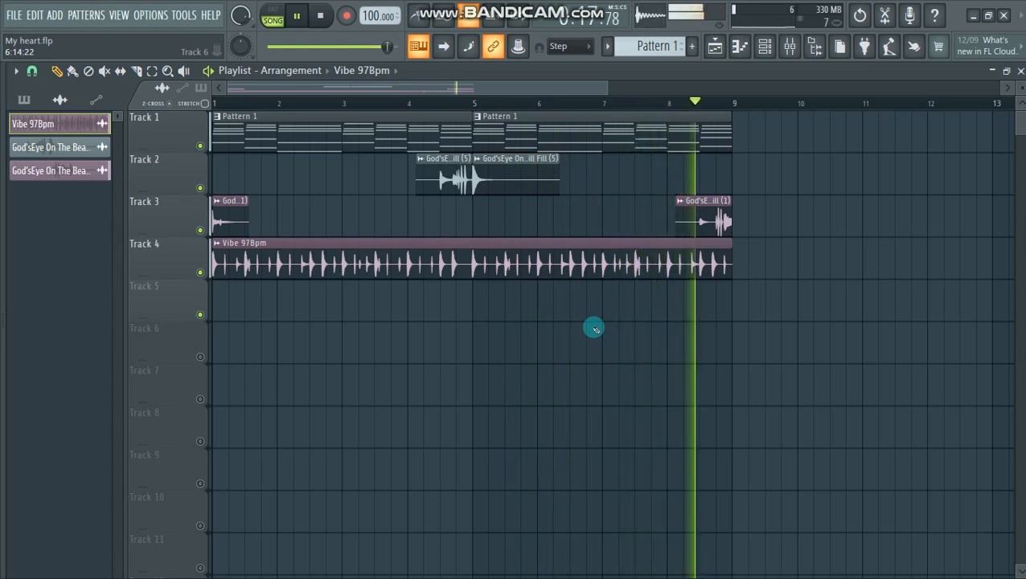
{"action": "key", "text": "space"}
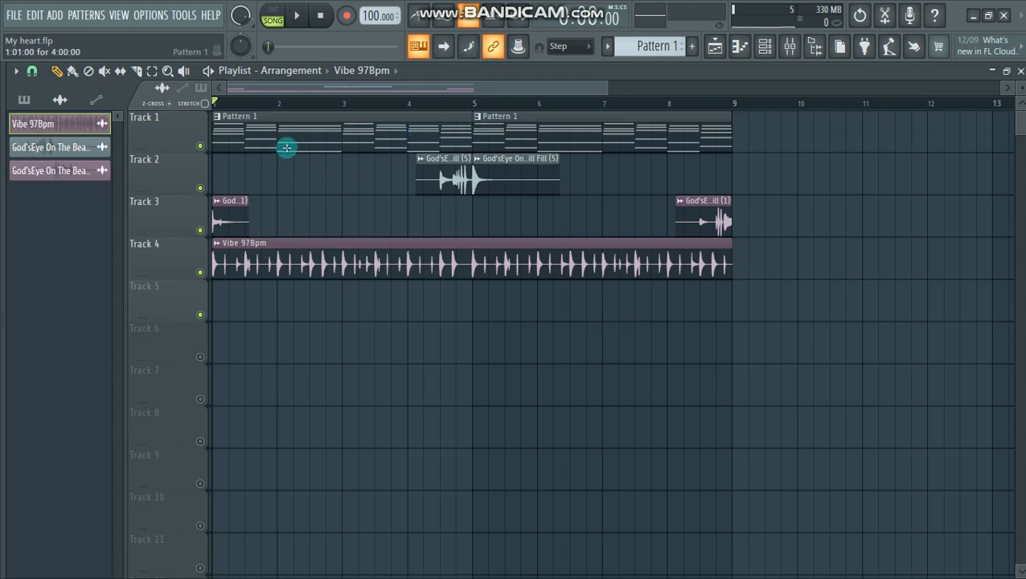
Step: Activate the Scaler 3 channel of Pattern 1 with Hypersonic muted, open Scaler 3 and unmute its Main Track
{"action": "left_click", "coordinate": [419, 118]}
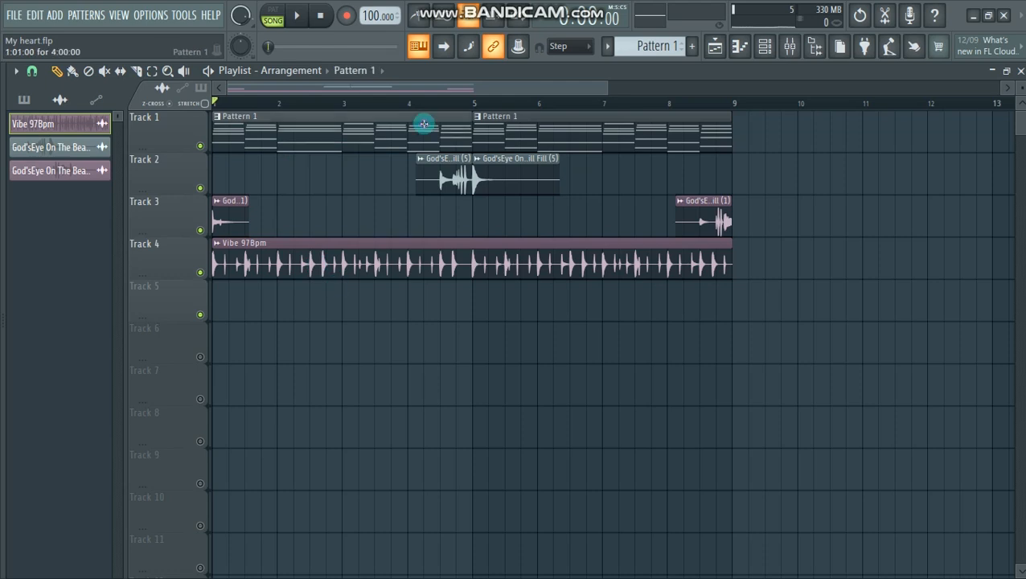
{"action": "left_click", "coordinate": [765, 48]}
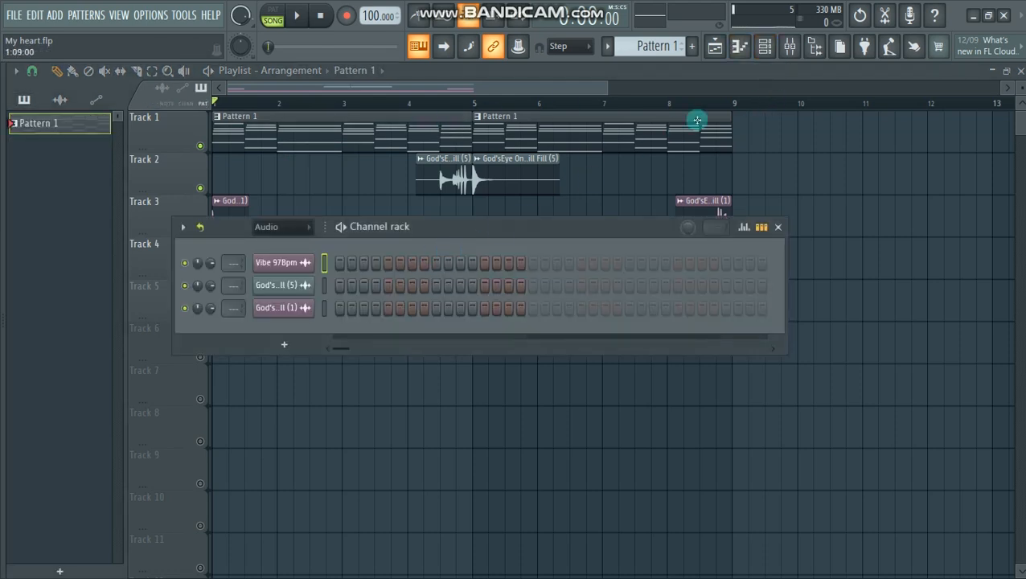
{"action": "key", "text": "F6"}
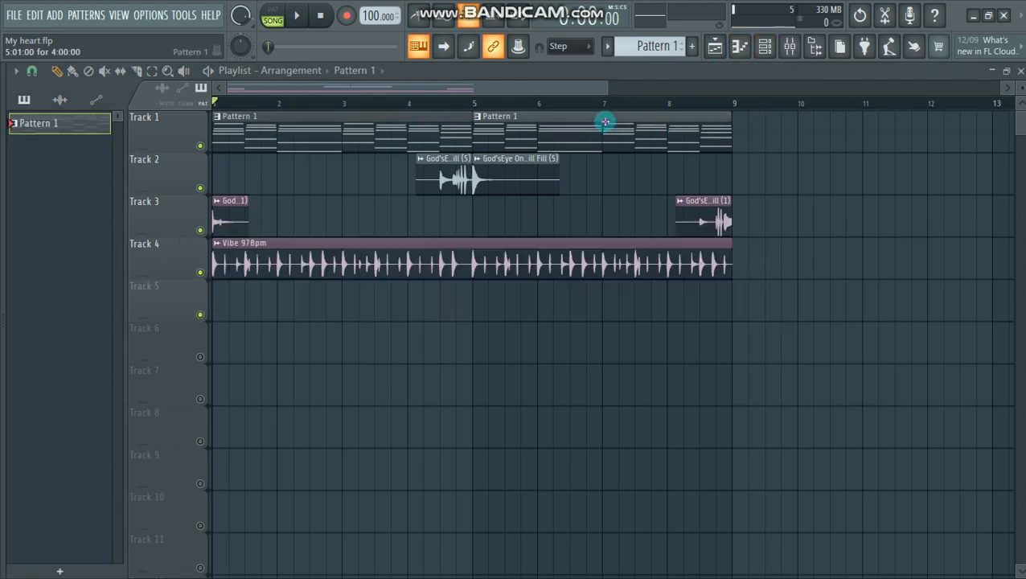
{"action": "double_click", "coordinate": [570, 121]}
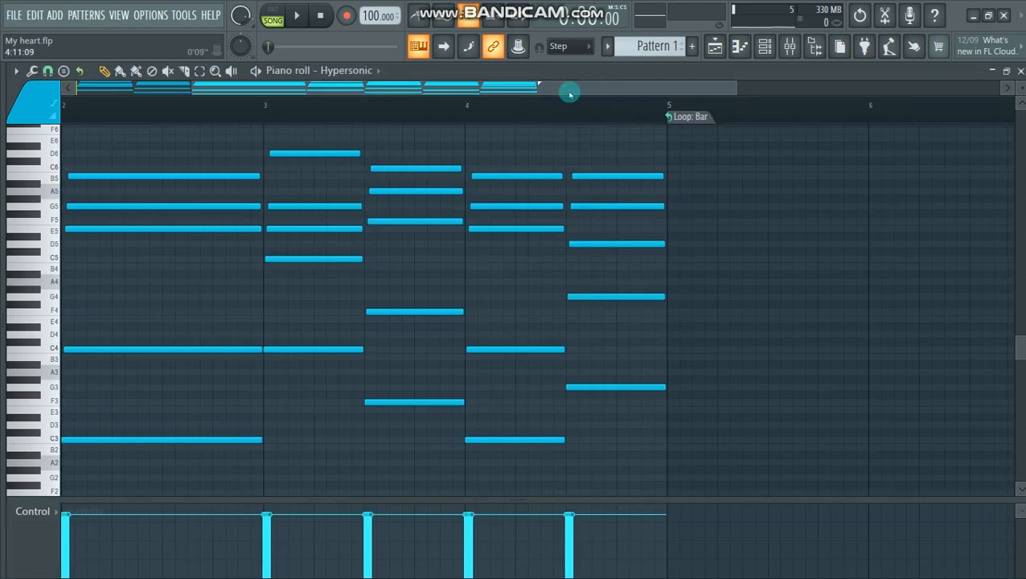
{"action": "key", "text": "F6"}
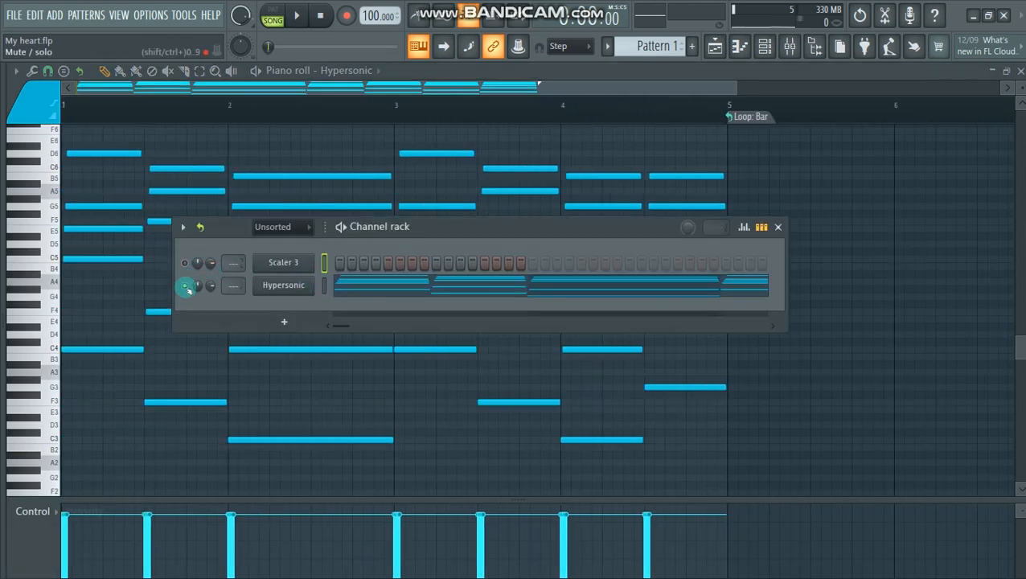
{"action": "left_click", "coordinate": [294, 264]}
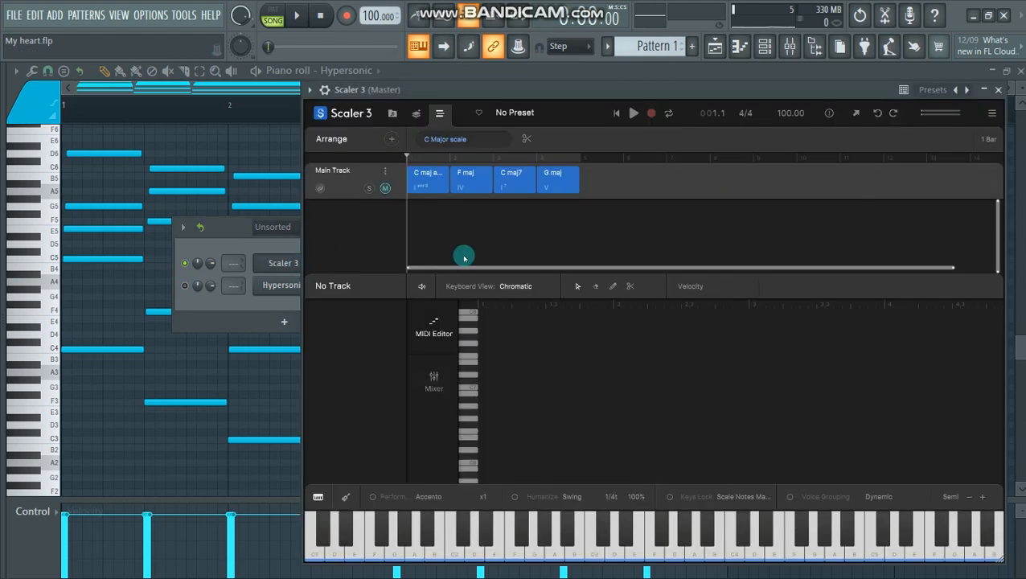
{"action": "left_click", "coordinate": [396, 190]}
{"action": "left_click_drag", "start_coordinate": [548, 93], "coordinate": [397, 67]}
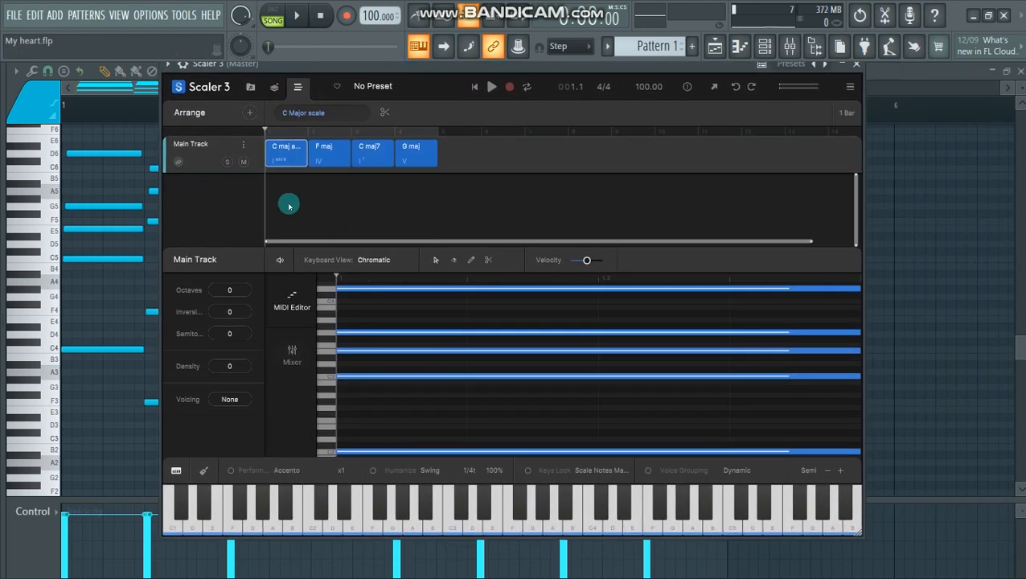
Step: Add the Da Capo motion from the Sad mood's Vivace performances to the Scaler 3 arrangement
{"action": "left_click", "coordinate": [250, 88]}
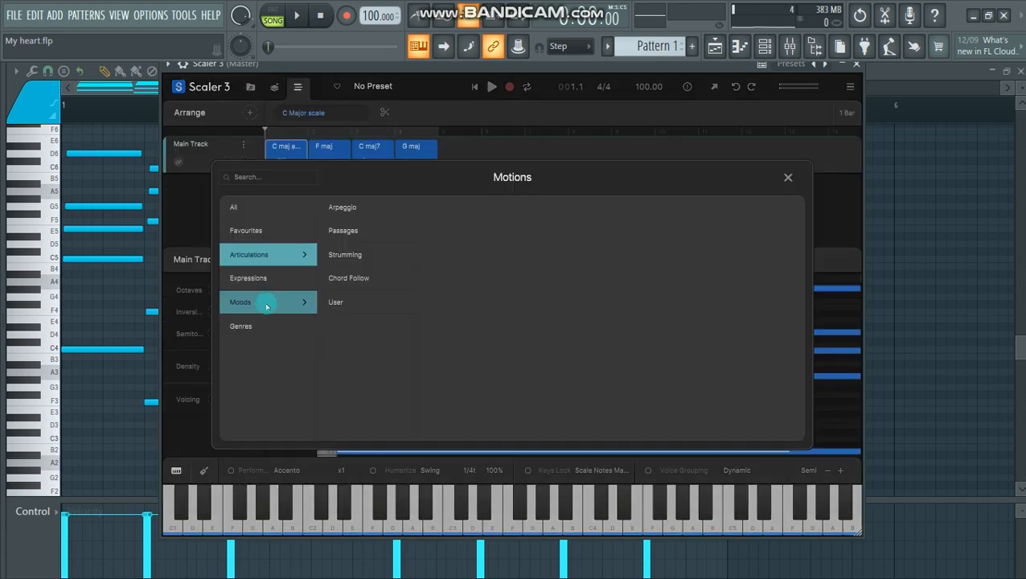
{"action": "left_click", "coordinate": [267, 306]}
{"action": "left_click", "coordinate": [353, 313]}
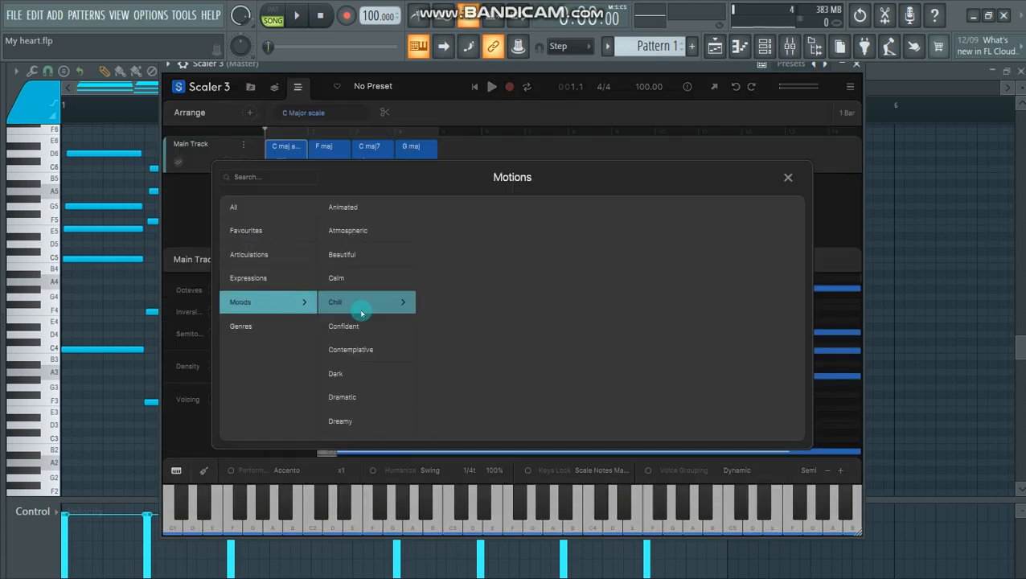
{"action": "scroll", "coordinate": [362, 365], "scroll_direction": "down", "scroll_amount": 6}
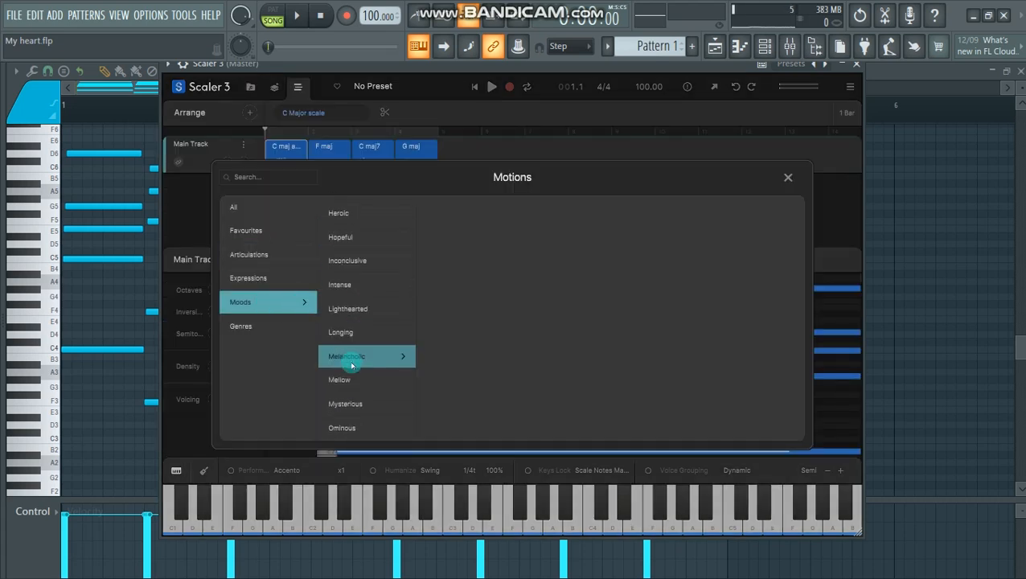
{"action": "scroll", "coordinate": [358, 367], "scroll_direction": "down", "scroll_amount": 3}
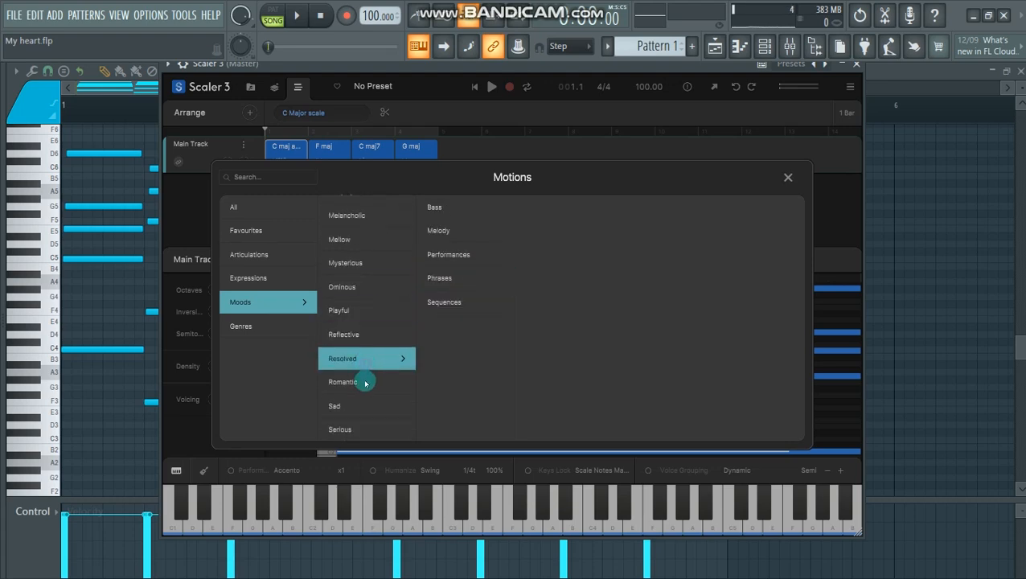
{"action": "mouse_move", "coordinate": [369, 406]}
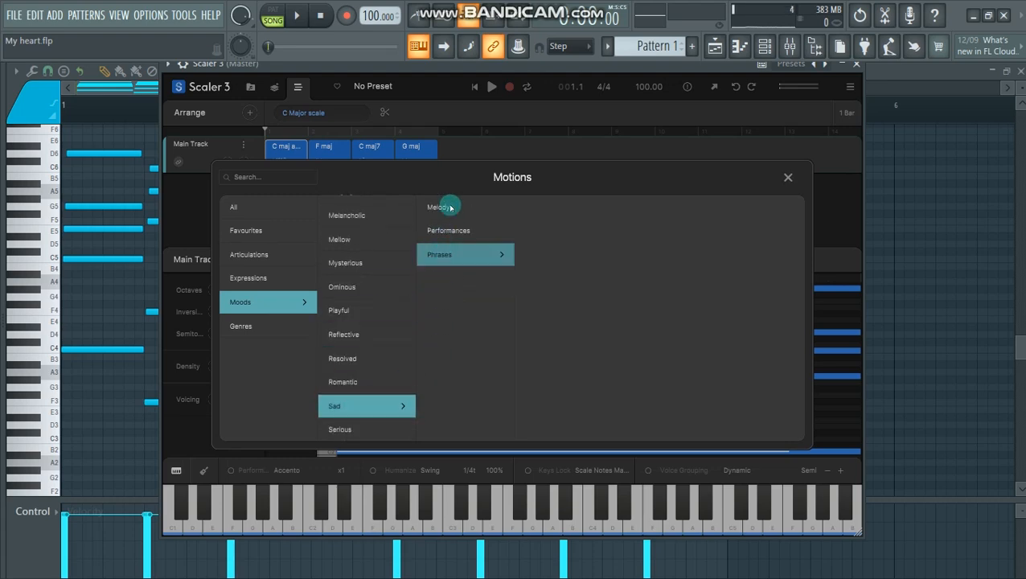
{"action": "mouse_move", "coordinate": [448, 206]}
{"action": "mouse_move", "coordinate": [567, 209]}
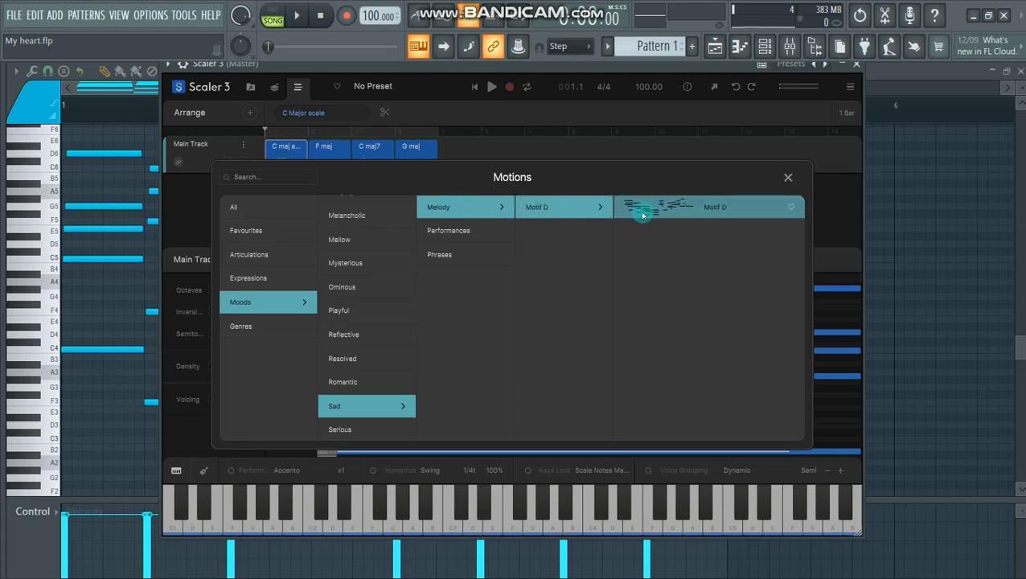
{"action": "mouse_move", "coordinate": [448, 230]}
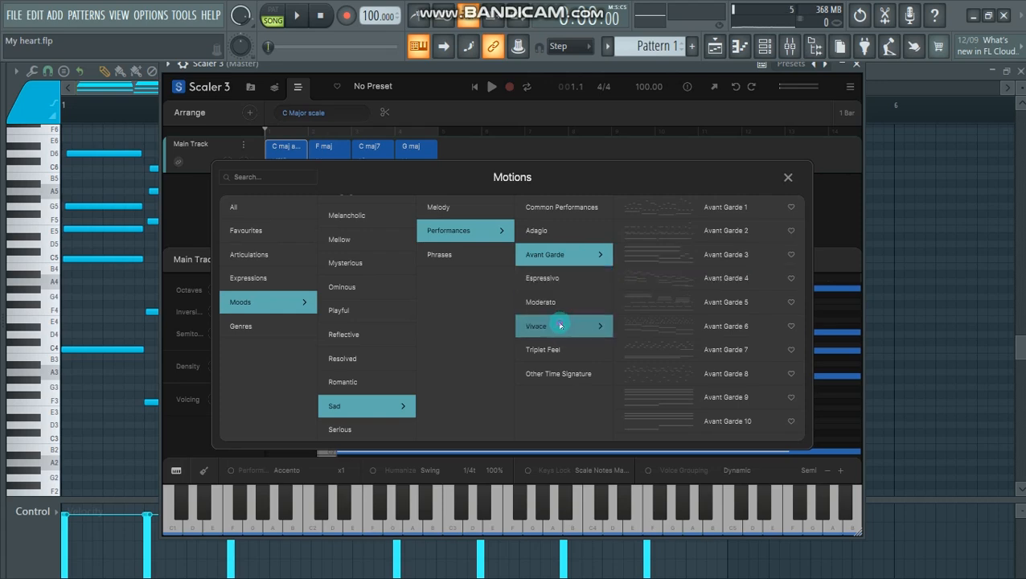
{"action": "mouse_move", "coordinate": [595, 328]}
{"action": "scroll", "coordinate": [640, 339], "scroll_direction": "up", "scroll_amount": 2}
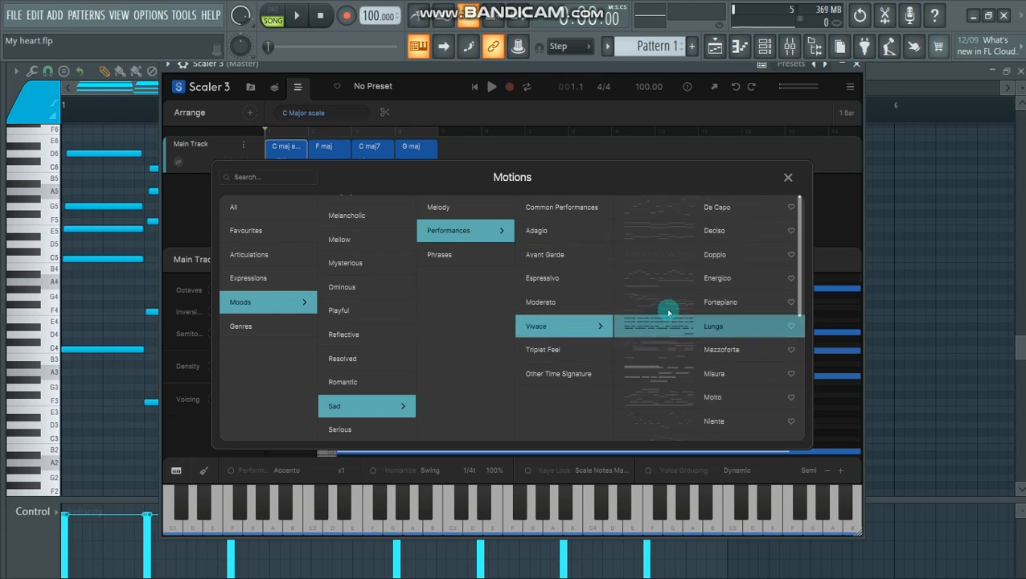
{"action": "double_click", "coordinate": [686, 215]}
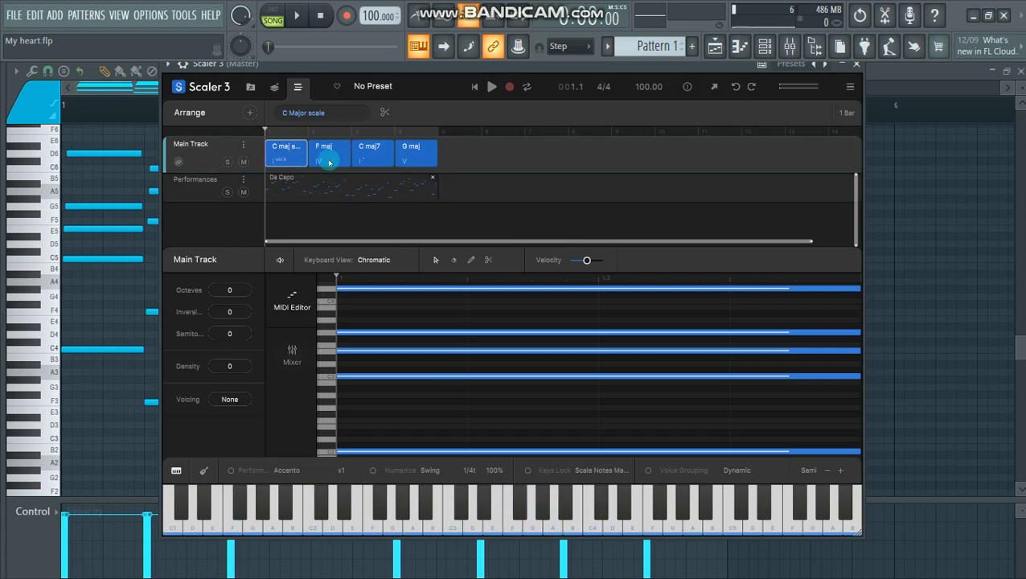
Step: Select the Da Capo clip to show its notes and play it back with the chords
{"action": "left_click_drag", "start_coordinate": [409, 71], "coordinate": [418, 101]}
{"action": "left_click", "coordinate": [326, 224]}
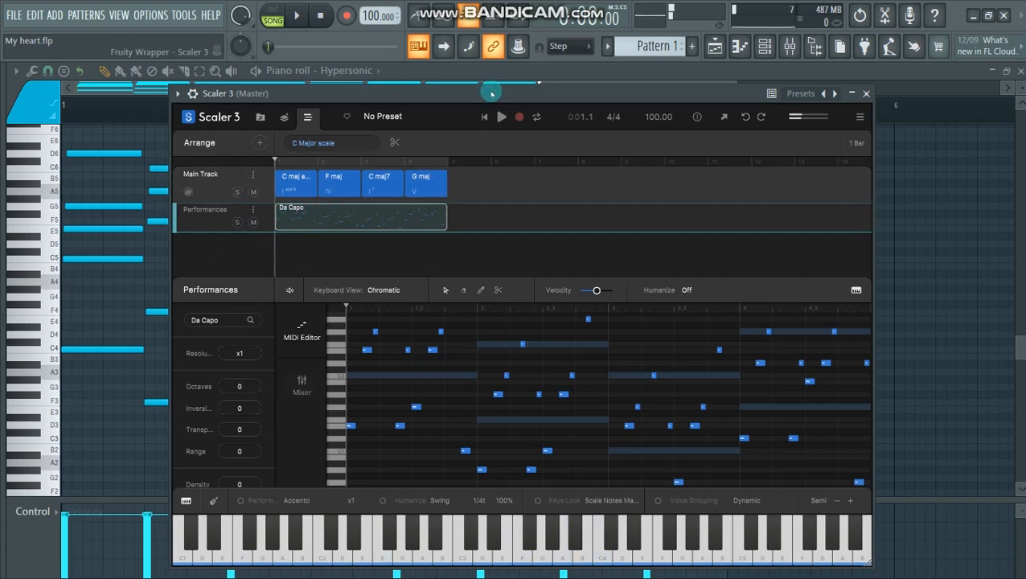
{"action": "key", "text": "space"}
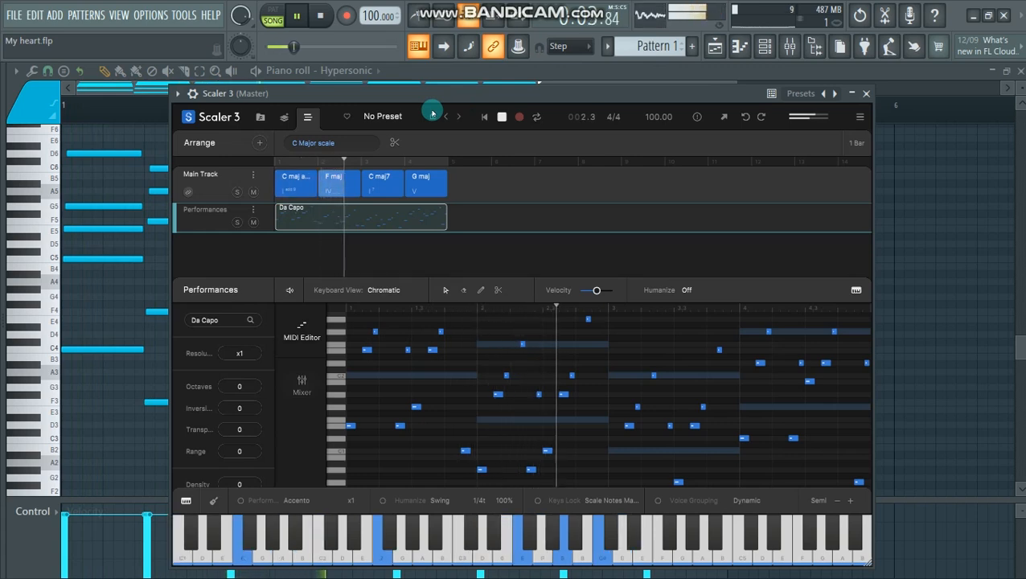
{"action": "key", "text": "space"}
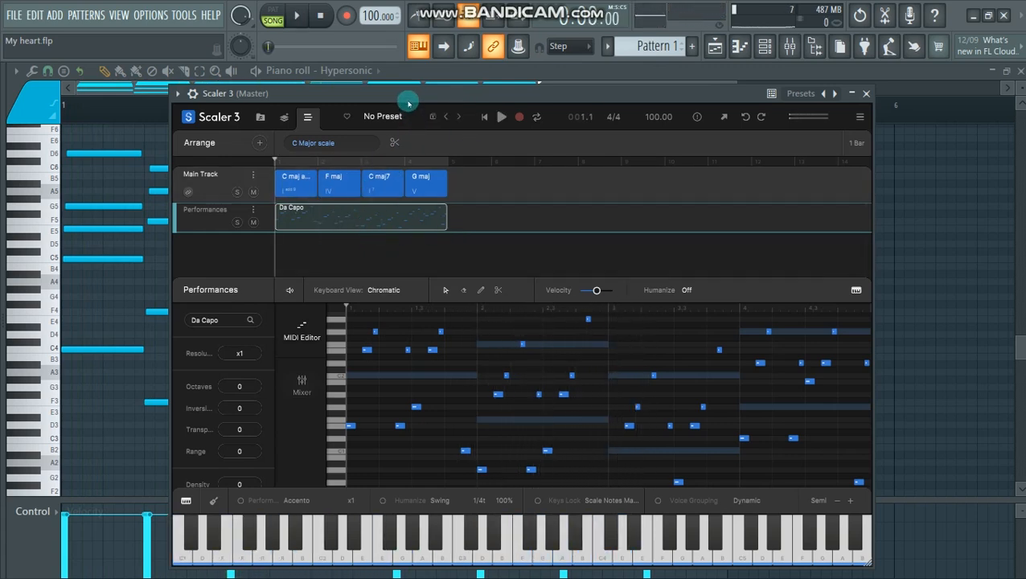
Step: Unmute the Hypersonic channel in the Channel rack and clone it
{"action": "left_click_drag", "start_coordinate": [412, 95], "coordinate": [598, 91]}
{"action": "left_click", "coordinate": [193, 291]}
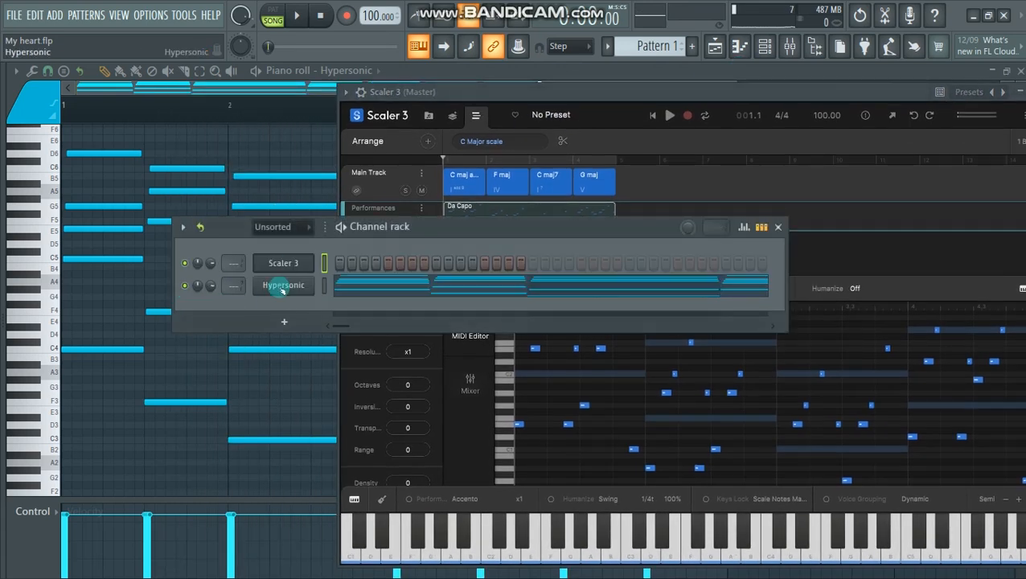
{"action": "right_click", "coordinate": [283, 291]}
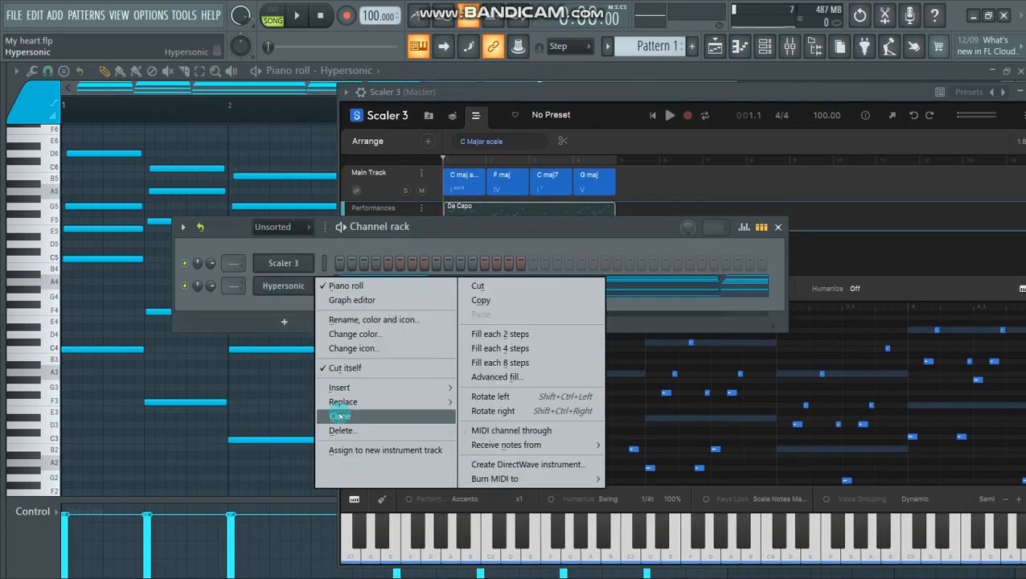
{"action": "left_click", "coordinate": [341, 416]}
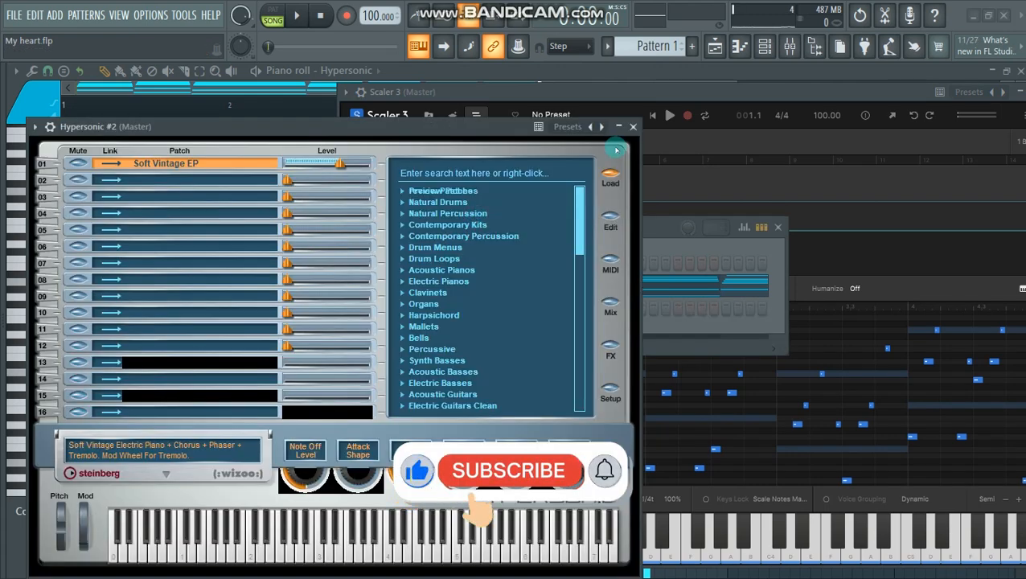
Step: Load the Nylon Finger Soft + Harm patch from Acoustic Guitars into Hypersonic #2 and close the instrument
{"action": "left_click_drag", "start_coordinate": [424, 135], "coordinate": [510, 94]}
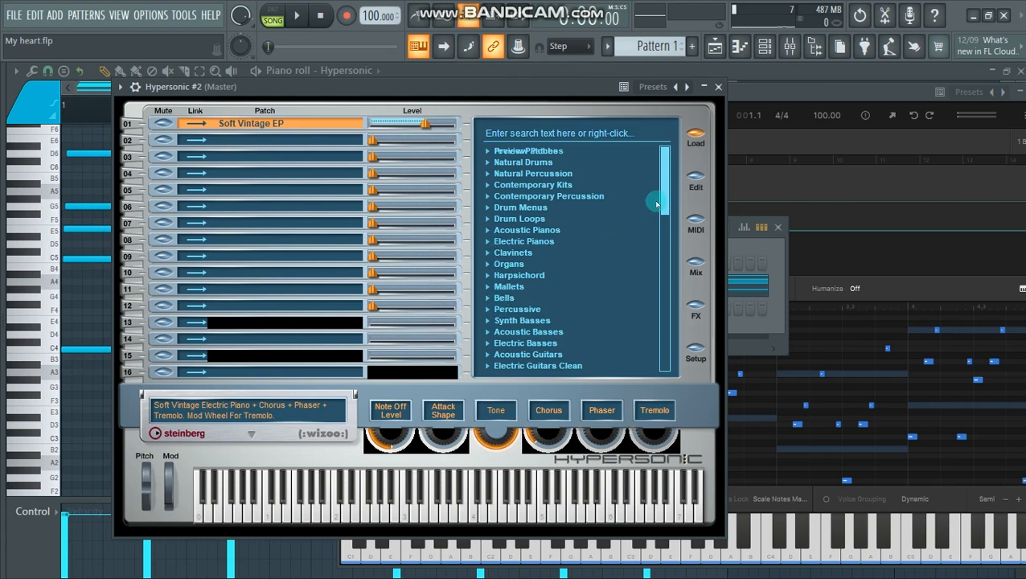
{"action": "left_click_drag", "start_coordinate": [665, 193], "coordinate": [667, 233]}
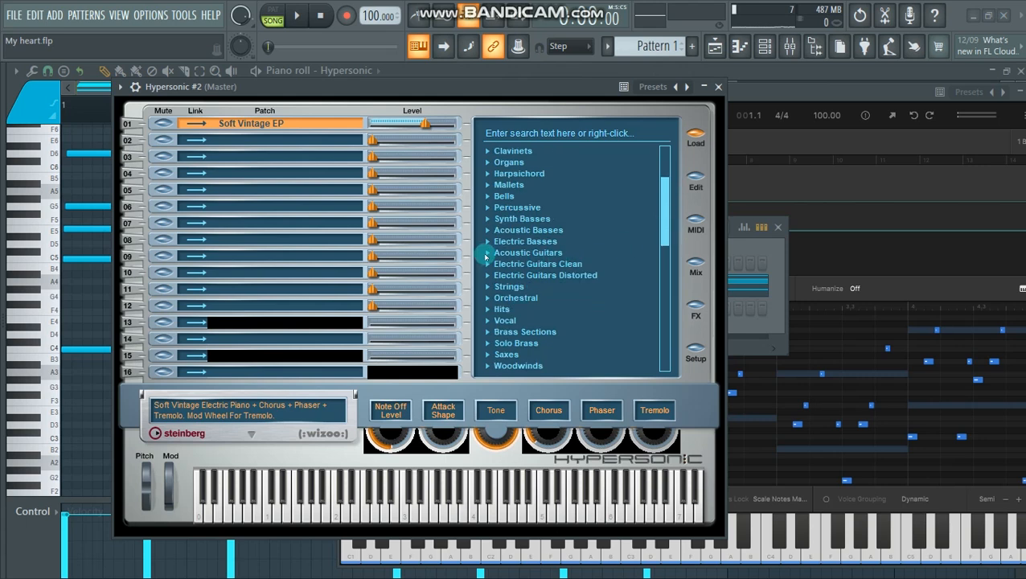
{"action": "left_click", "coordinate": [487, 254]}
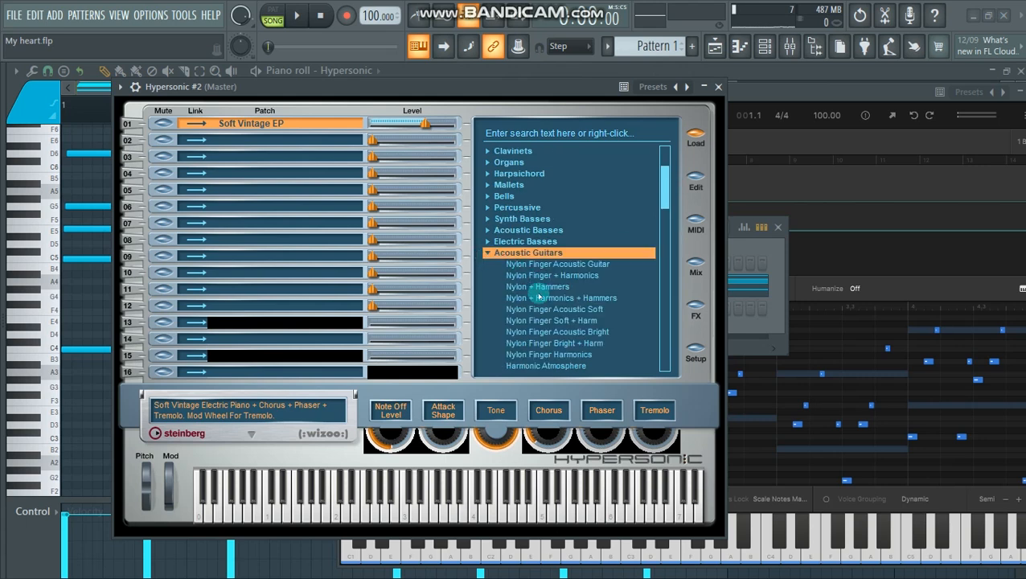
{"action": "left_click", "coordinate": [540, 320]}
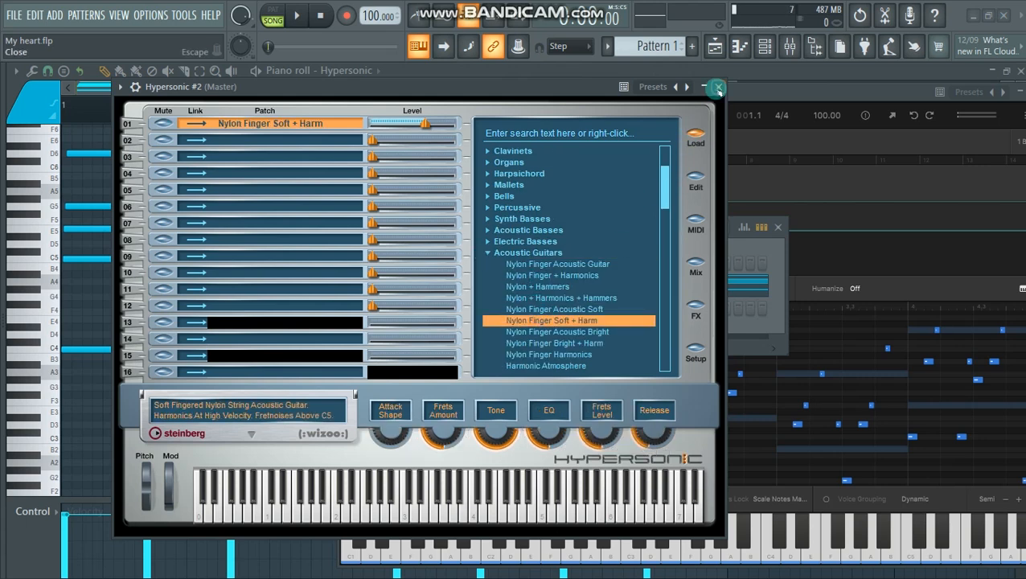
{"action": "left_click", "coordinate": [718, 90]}
Step: Place the Channel rack beside the Scaler 3 arrangement and transfer the Da Capo clip onto the Hypersonic #2 channel
{"action": "left_click_drag", "start_coordinate": [443, 230], "coordinate": [474, 306]}
{"action": "left_click", "coordinate": [527, 220]}
{"action": "left_click_drag", "start_coordinate": [266, 301], "coordinate": [101, 265]}
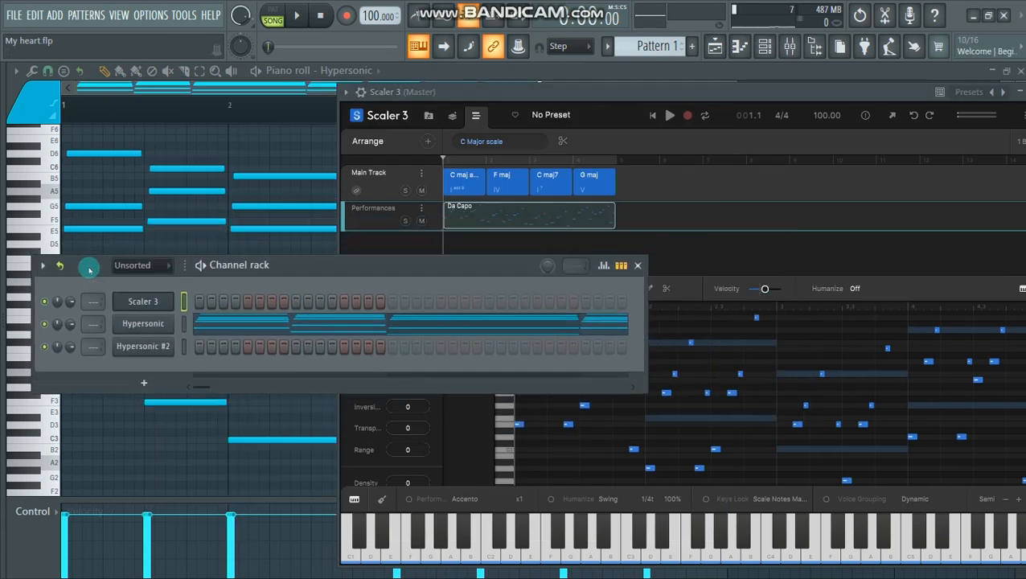
{"action": "left_click_drag", "start_coordinate": [263, 274], "coordinate": [253, 294]}
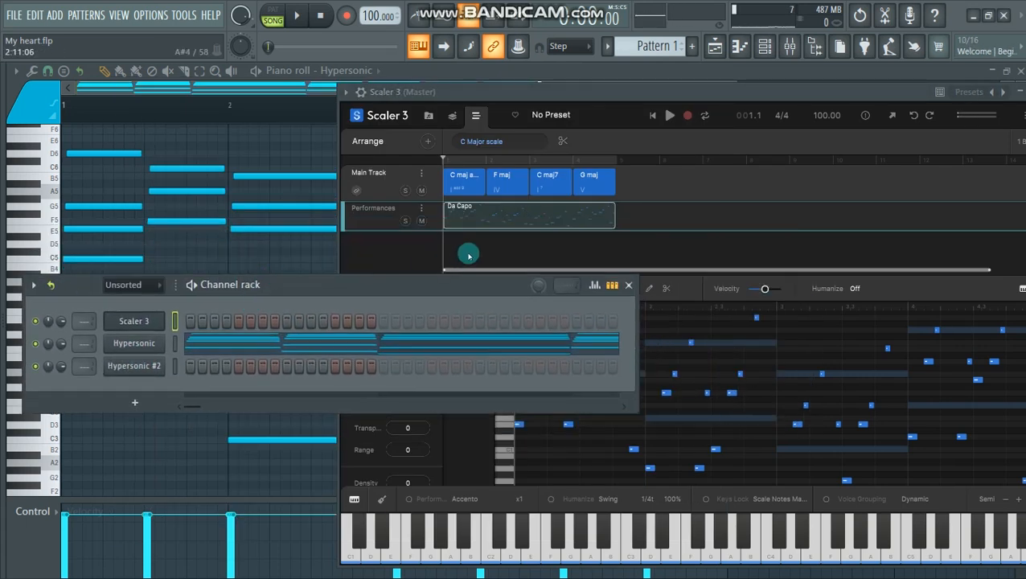
{"action": "left_click_drag", "start_coordinate": [494, 212], "coordinate": [151, 367]}
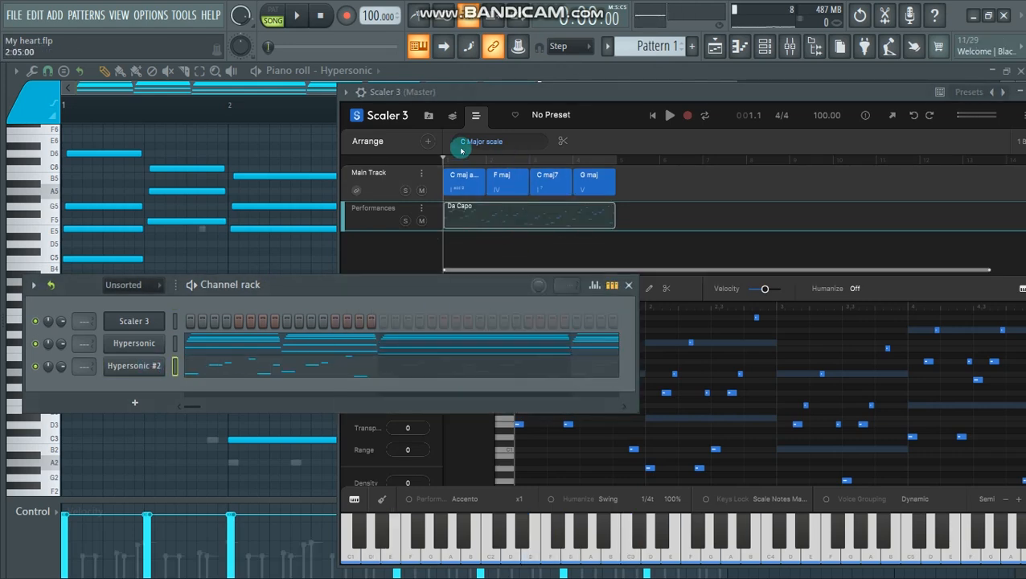
Step: Mute the Performances track and Main Track in Scaler 3, close it and mute its channel
{"action": "left_click", "coordinate": [423, 215]}
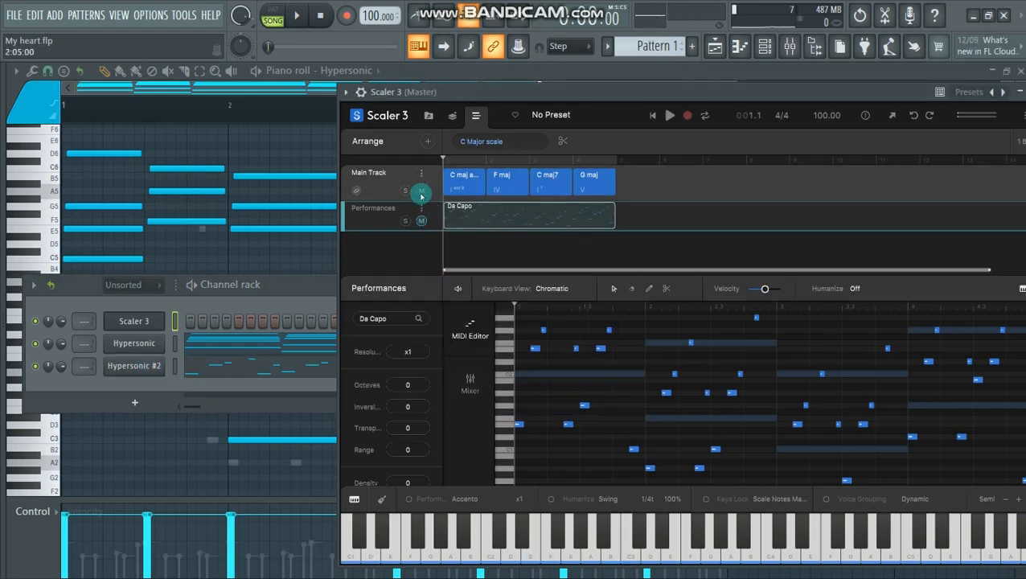
{"action": "left_click", "coordinate": [419, 184]}
{"action": "left_click_drag", "start_coordinate": [669, 93], "coordinate": [461, 107]}
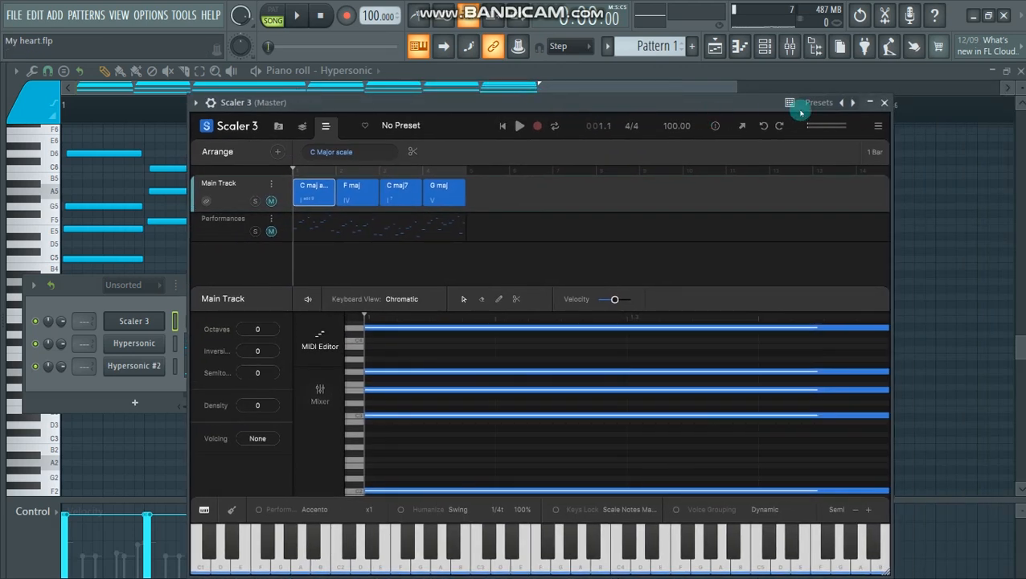
{"action": "left_click", "coordinate": [883, 104]}
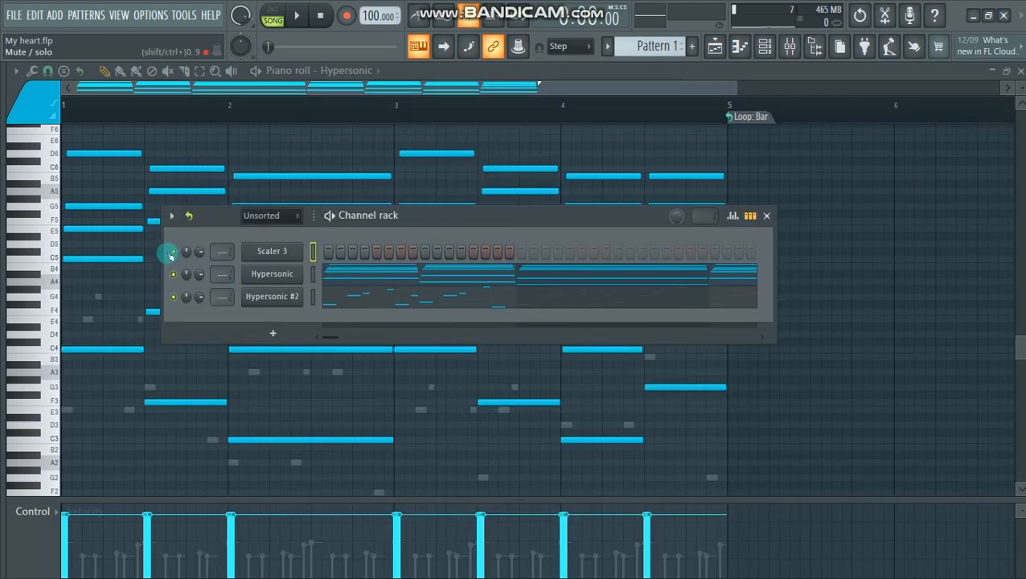
Step: Open the Hypersonic #2 notes in the Piano roll and transpose the whole melody up two octaves
{"action": "right_click", "coordinate": [278, 300]}
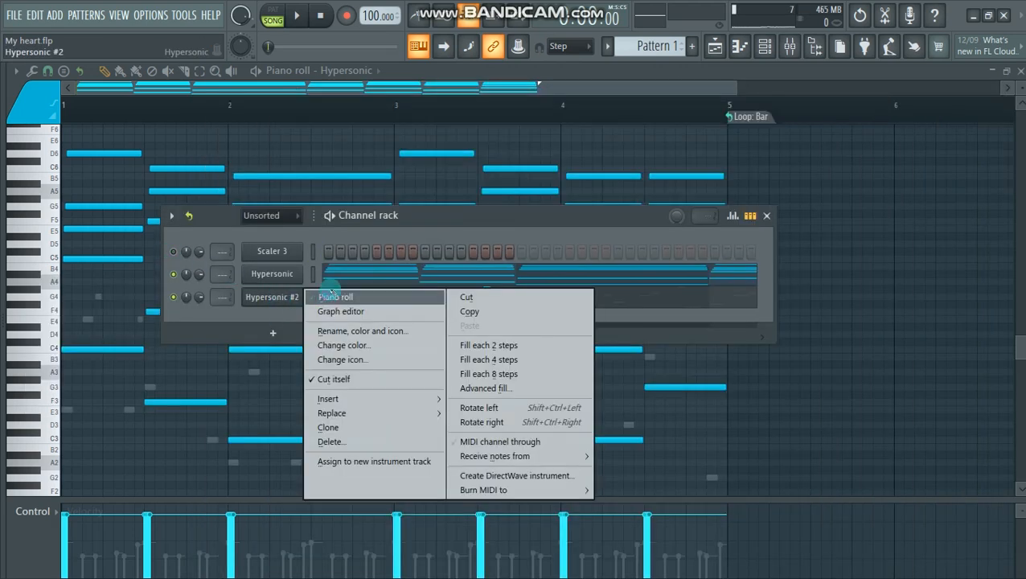
{"action": "left_click", "coordinate": [326, 292]}
{"action": "scroll", "coordinate": [682, 201], "scroll_direction": "down", "scroll_amount": 4}
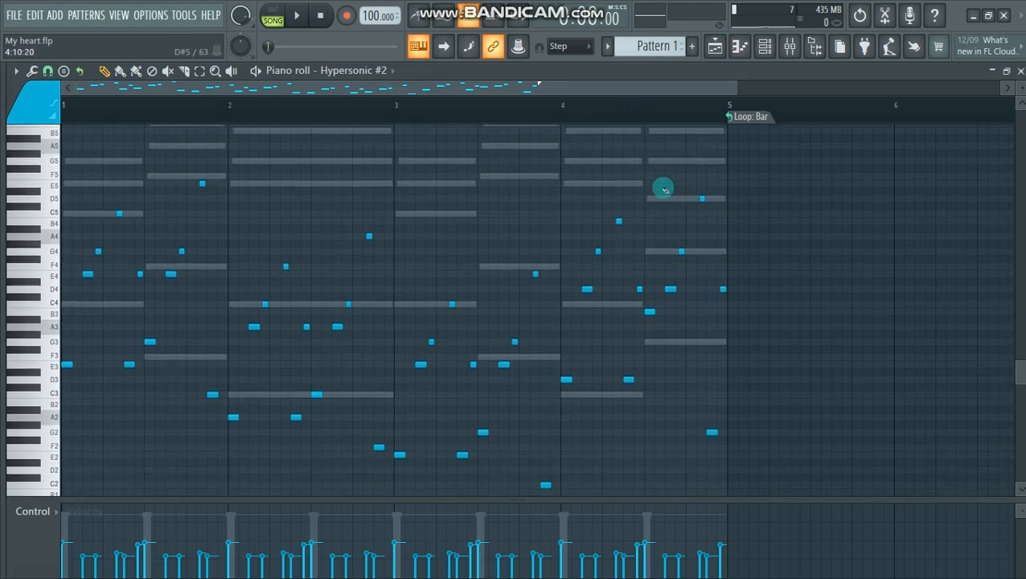
{"action": "scroll", "coordinate": [508, 260], "scroll_direction": "up", "scroll_amount": 10}
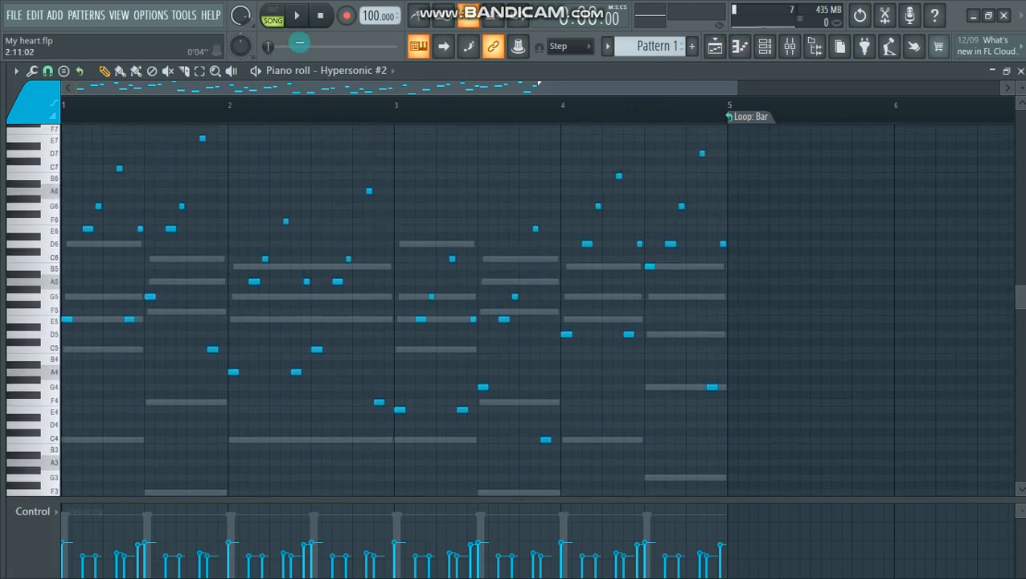
Step: Play the pattern to hear the transposed melody and enlarge the velocity lane below its notes
{"action": "left_click", "coordinate": [754, 104]}
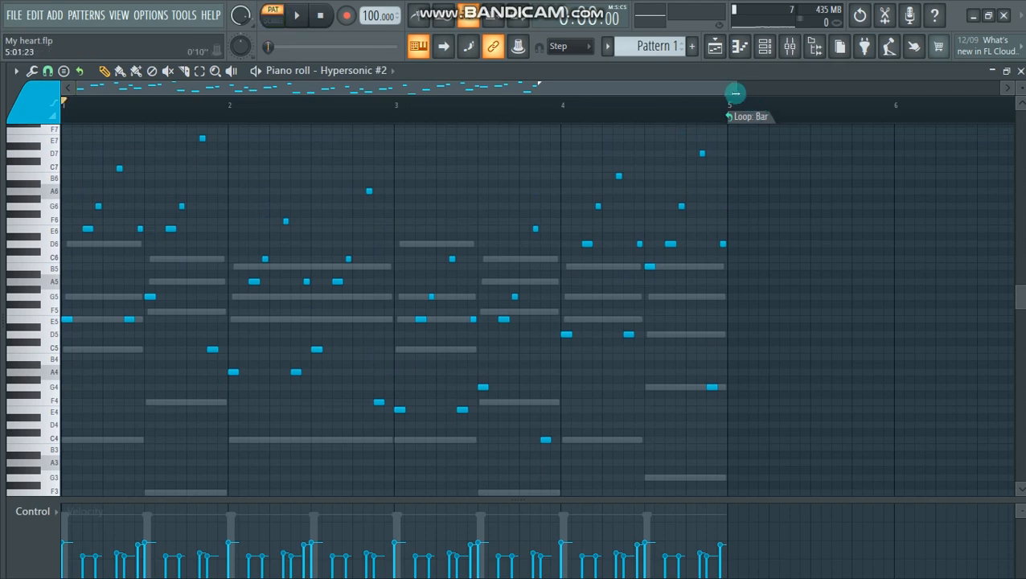
{"action": "left_click_drag", "start_coordinate": [735, 93], "coordinate": [467, 263]}
{"action": "key", "text": "space"}
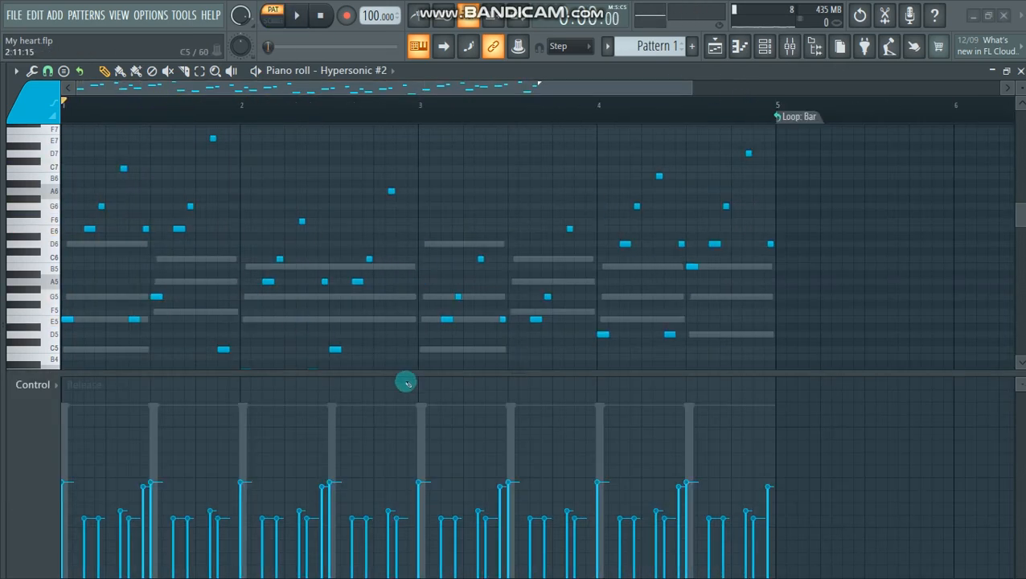
{"action": "left_click_drag", "start_coordinate": [455, 387], "coordinate": [454, 414]}
{"action": "key", "text": "space"}
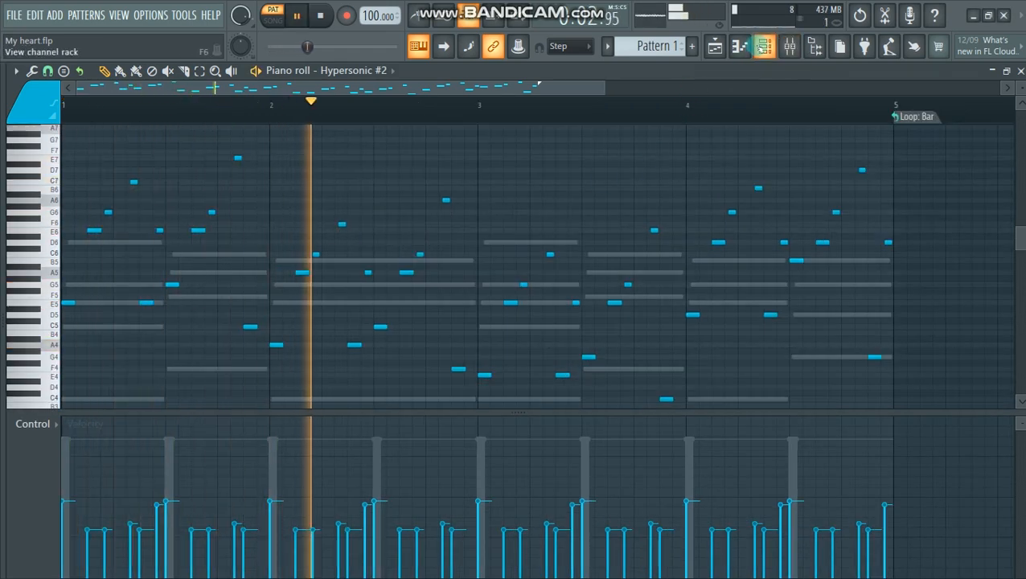
{"action": "scroll", "coordinate": [554, 176], "scroll_direction": "down", "scroll_amount": 3}
{"action": "key", "text": "space"}
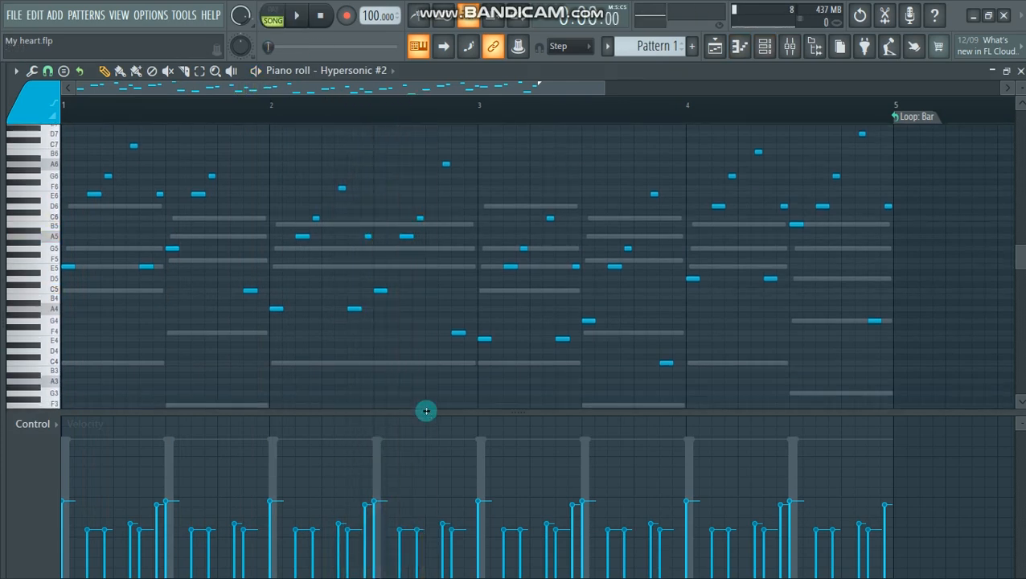
Step: Switch to pattern mode, solo the Hypersonic #2 channel and open its instrument
{"action": "left_click", "coordinate": [271, 14]}
{"action": "left_click", "coordinate": [766, 45]}
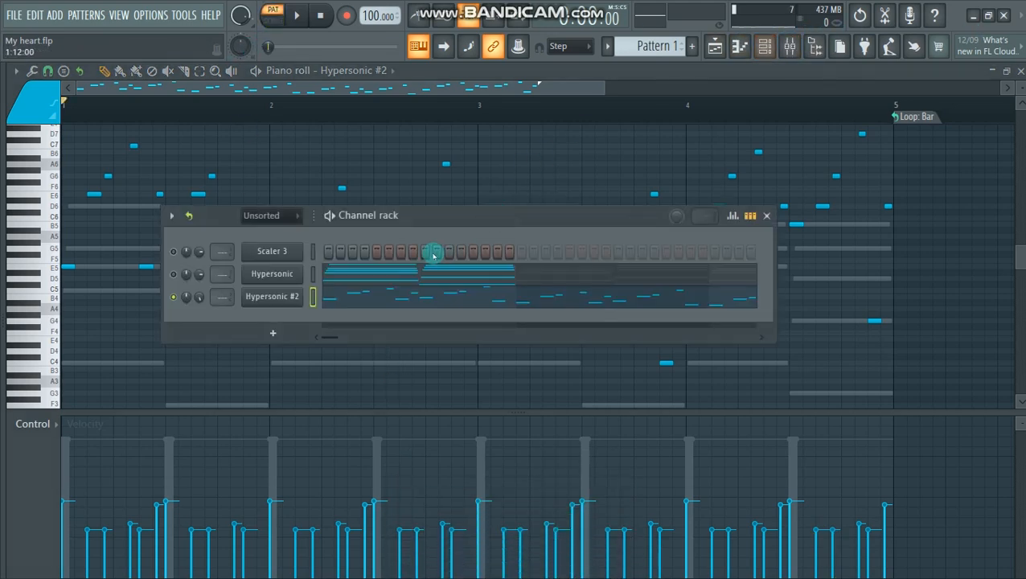
{"action": "left_click", "coordinate": [245, 300]}
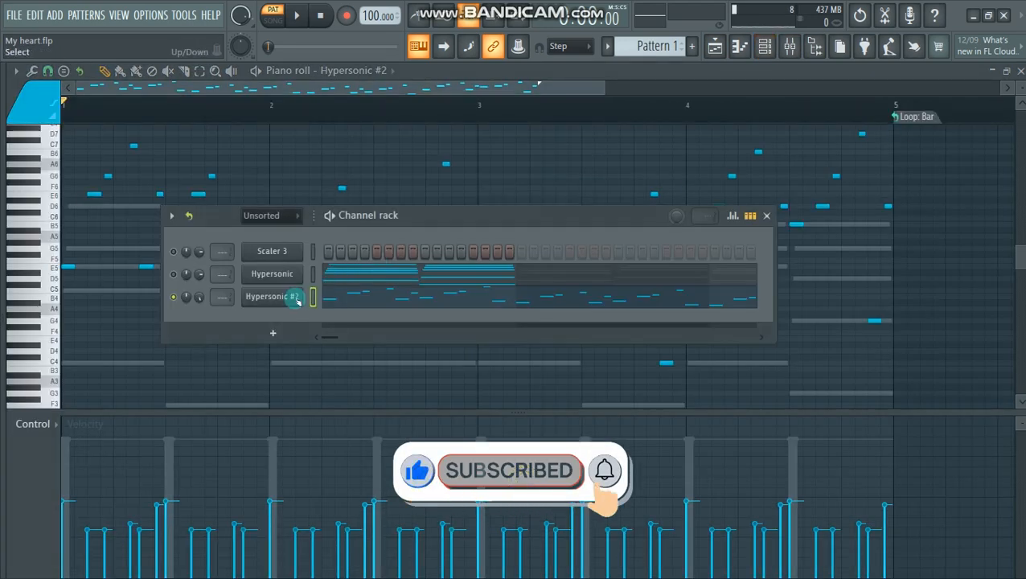
{"action": "left_click", "coordinate": [293, 296]}
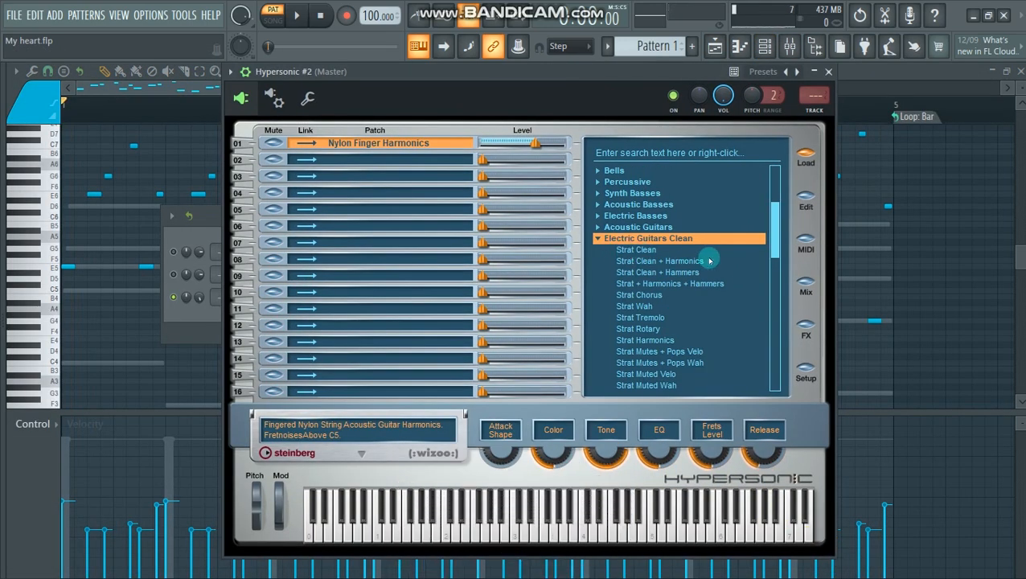
Step: Try Strat Clean + Harmonics and Strat Muted Velo during playback, and load Strat + Synth Combi from Electric Guitars Clean
{"action": "left_click", "coordinate": [653, 262]}
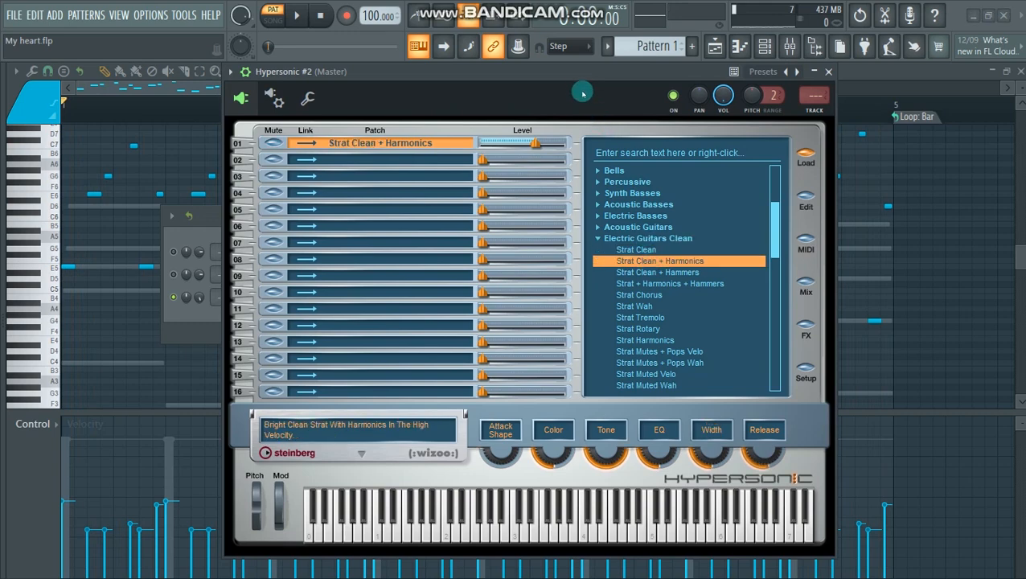
{"action": "scroll", "coordinate": [647, 260], "scroll_direction": "down", "scroll_amount": 4}
{"action": "left_click", "coordinate": [646, 249]}
{"action": "key", "text": "space"}
{"action": "left_click", "coordinate": [647, 295]}
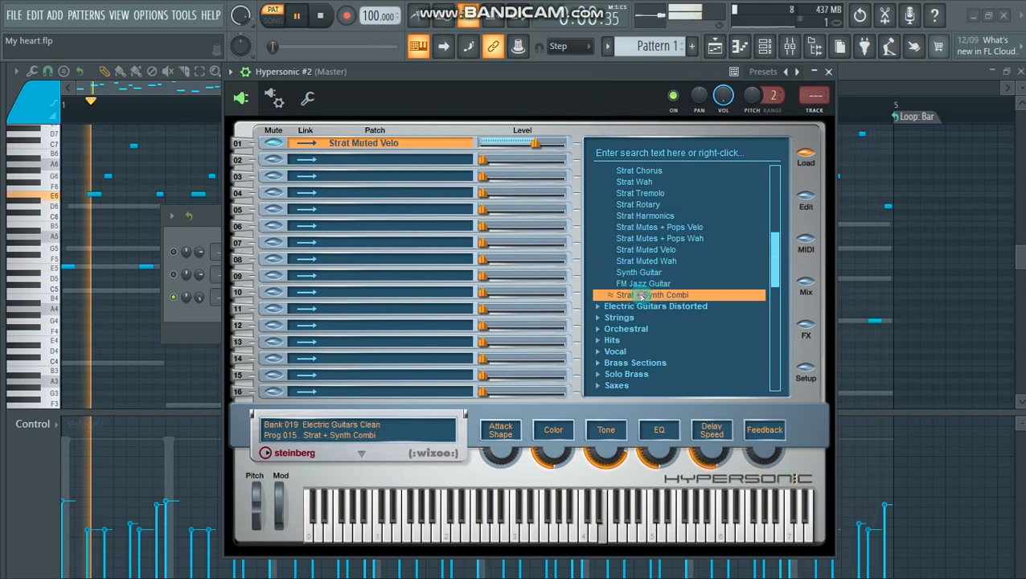
{"action": "left_click_drag", "start_coordinate": [501, 71], "coordinate": [473, 91]}
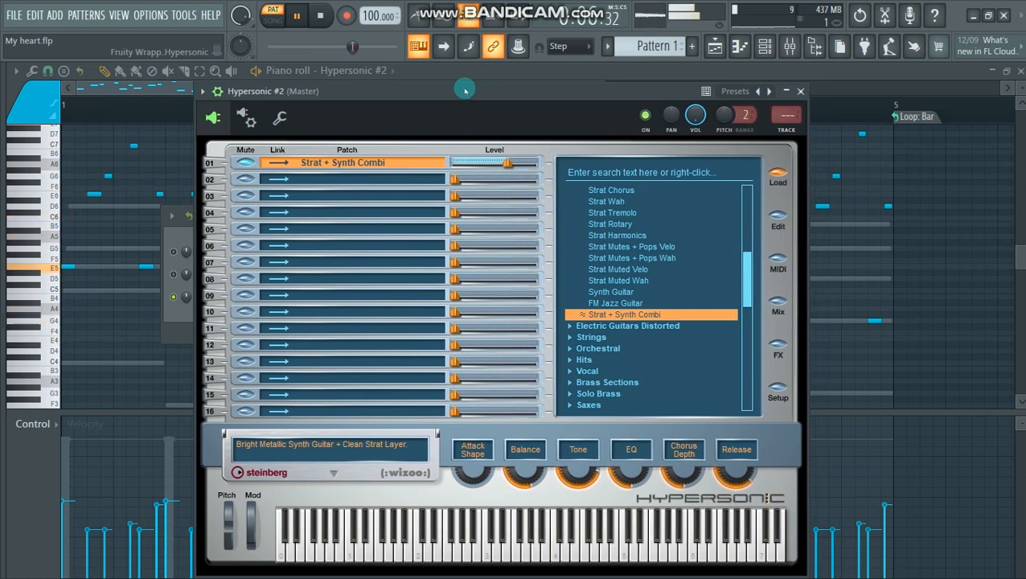
Step: Stop playback, raise the volume level adjustment of Hypersonic #2 and close the instrument
{"action": "key", "text": "space"}
{"action": "left_click", "coordinate": [282, 119]}
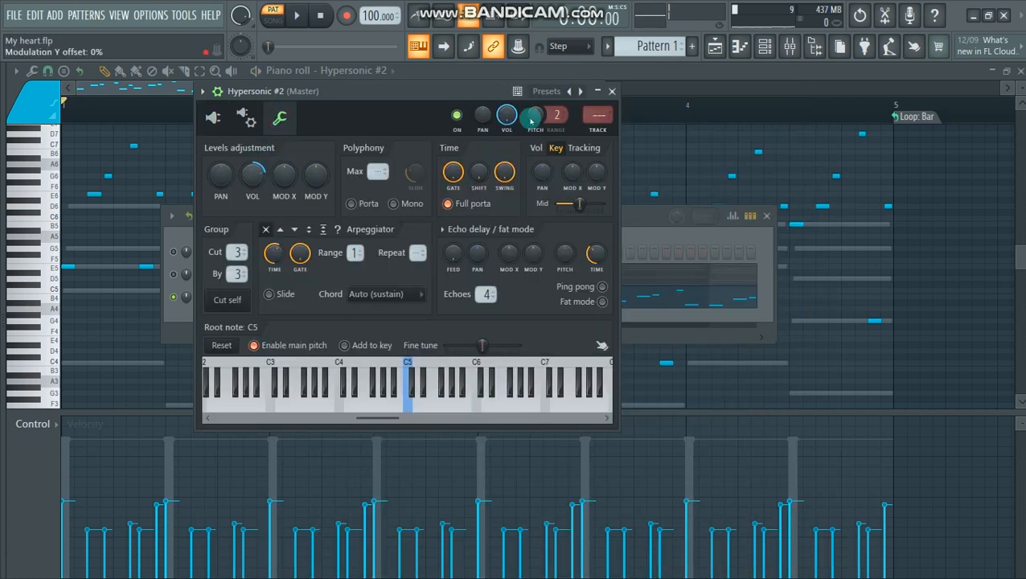
{"action": "left_click", "coordinate": [611, 91]}
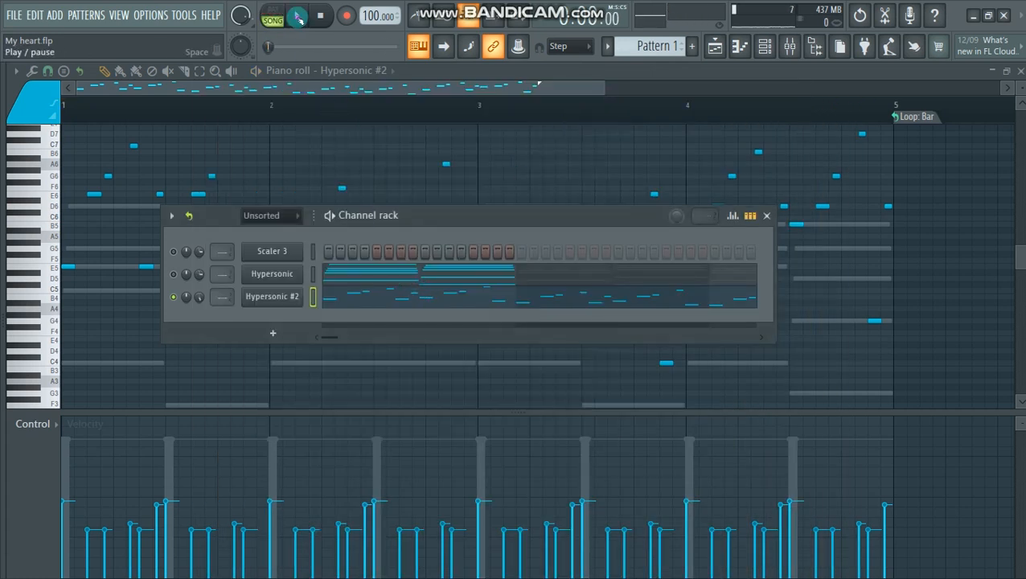
Step: Play the arrangement in song mode and set the Vibe 97Bpm loop's channel volume to 85%
{"action": "left_click", "coordinate": [298, 16]}
{"action": "left_click", "coordinate": [715, 46]}
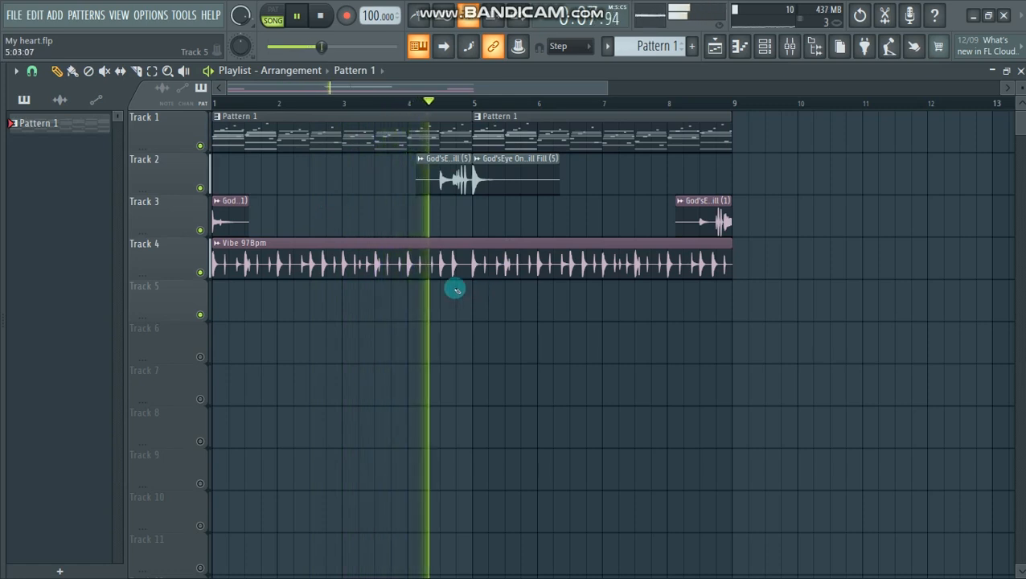
{"action": "double_click", "coordinate": [423, 253]}
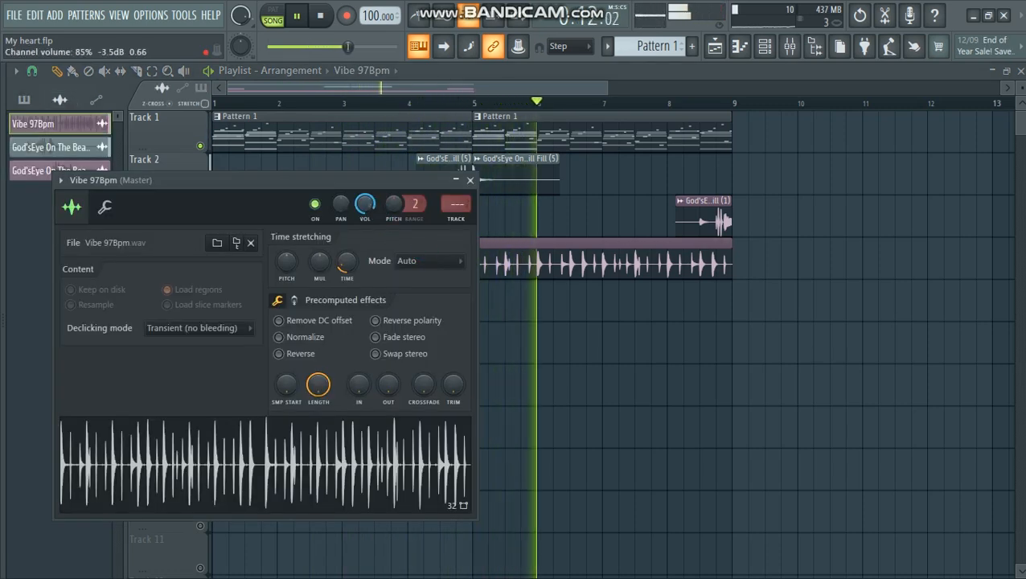
{"action": "left_click_drag", "start_coordinate": [420, 179], "coordinate": [470, 181]}
{"action": "left_click", "coordinate": [520, 178]}
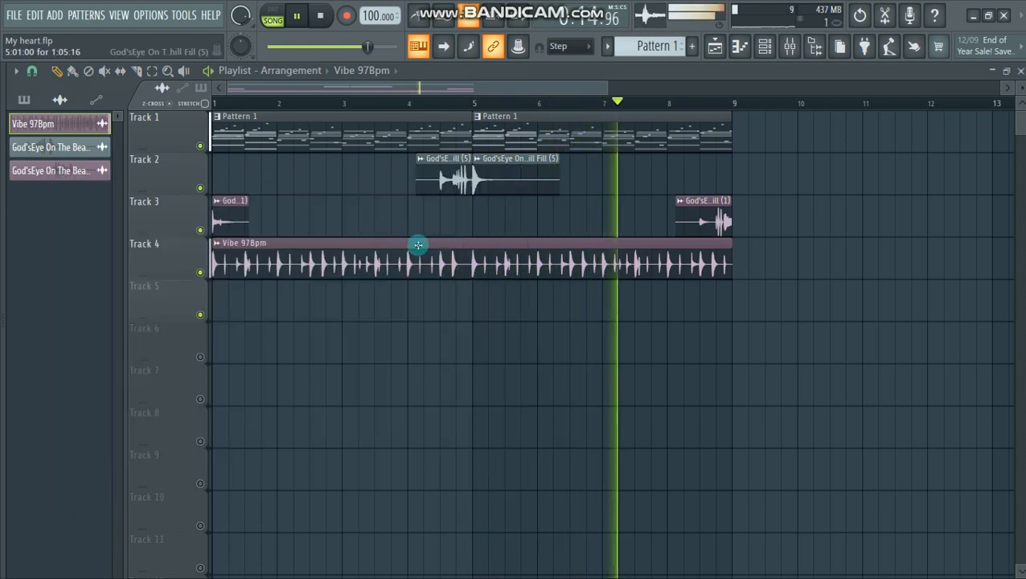
Step: Set the Vibe 97Bpm loop's volume multiplier to 111%, close its settings and stop playback
{"action": "double_click", "coordinate": [346, 248]}
{"action": "left_click", "coordinate": [153, 206]}
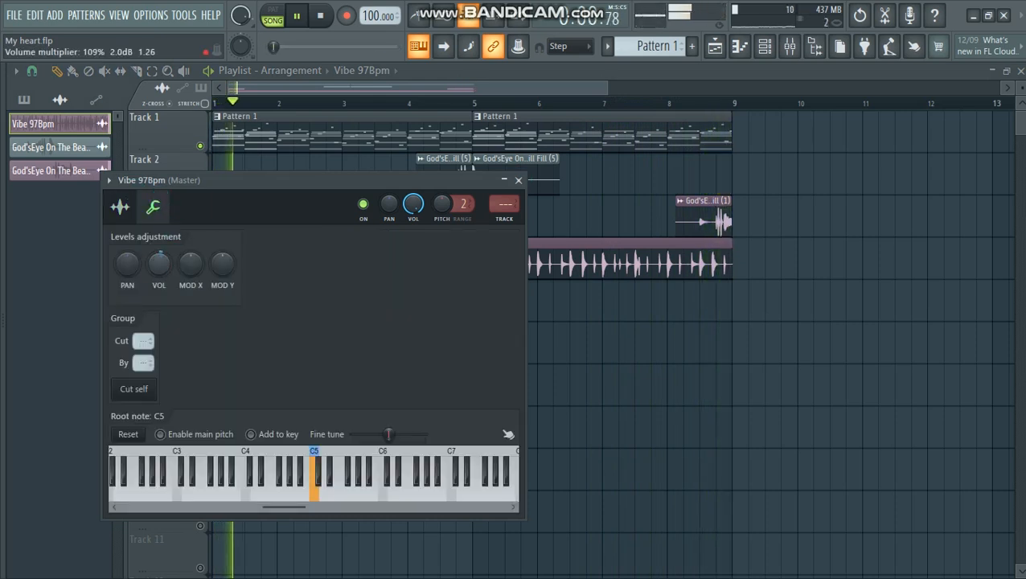
{"action": "scroll", "coordinate": [164, 265], "scroll_direction": "up", "scroll_amount": 2}
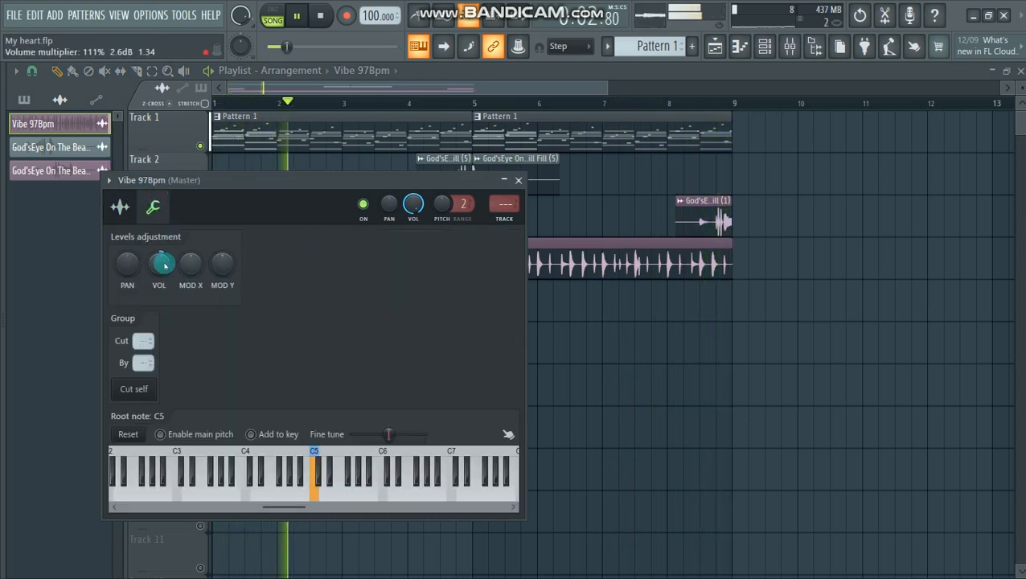
{"action": "left_click", "coordinate": [518, 180]}
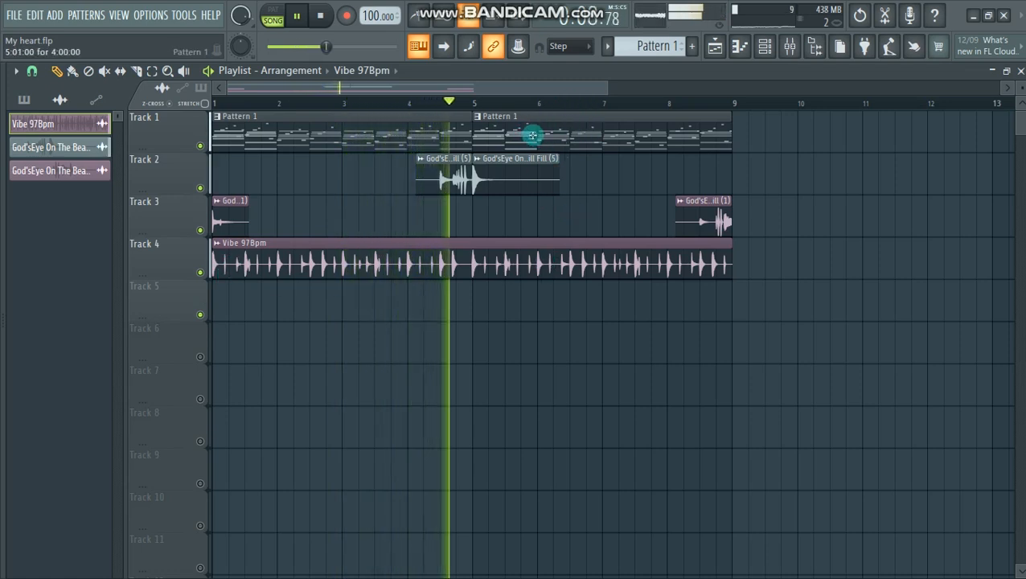
{"action": "key", "text": "space"}
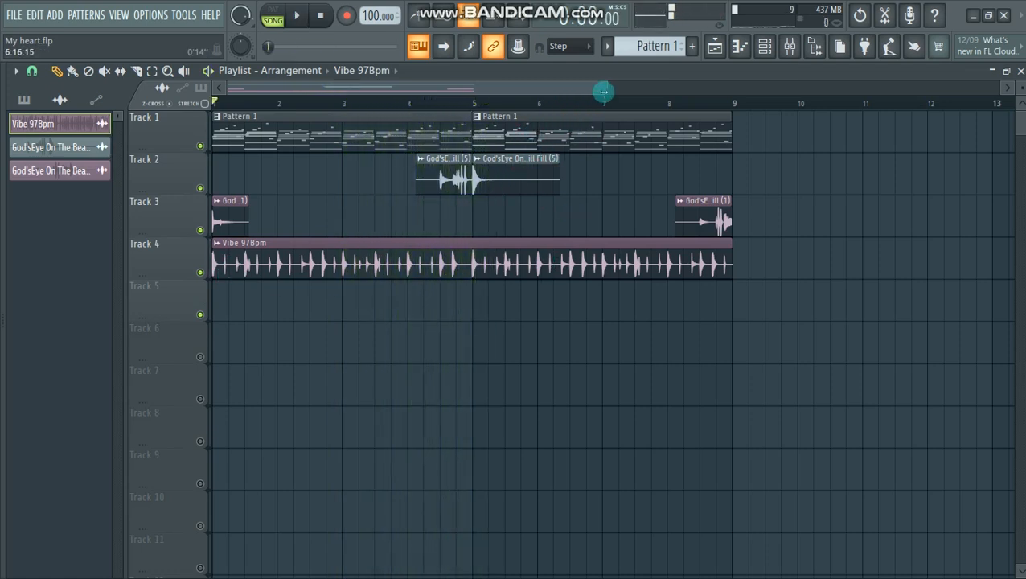
Step: Look at the audio channels in the Channel rack and select the Pattern 1 clip on Track 1
{"action": "left_click_drag", "start_coordinate": [602, 91], "coordinate": [497, 82]}
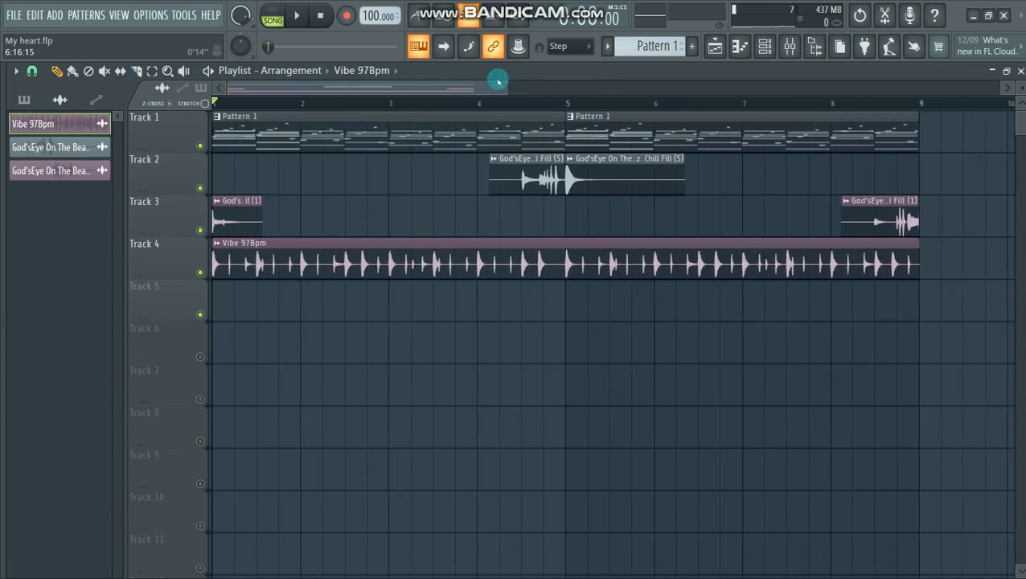
{"action": "left_click", "coordinate": [764, 48]}
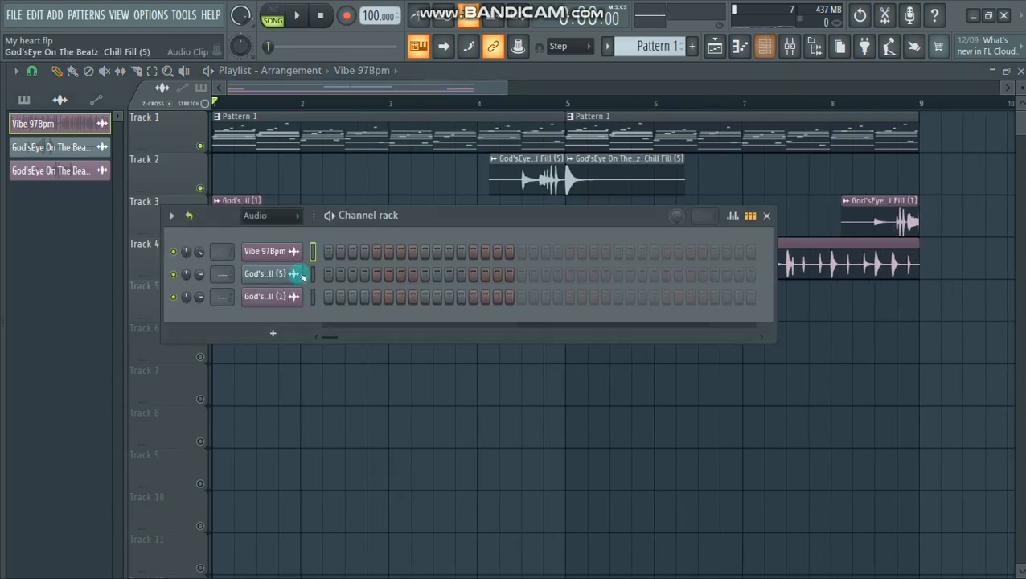
{"action": "left_click", "coordinate": [481, 115]}
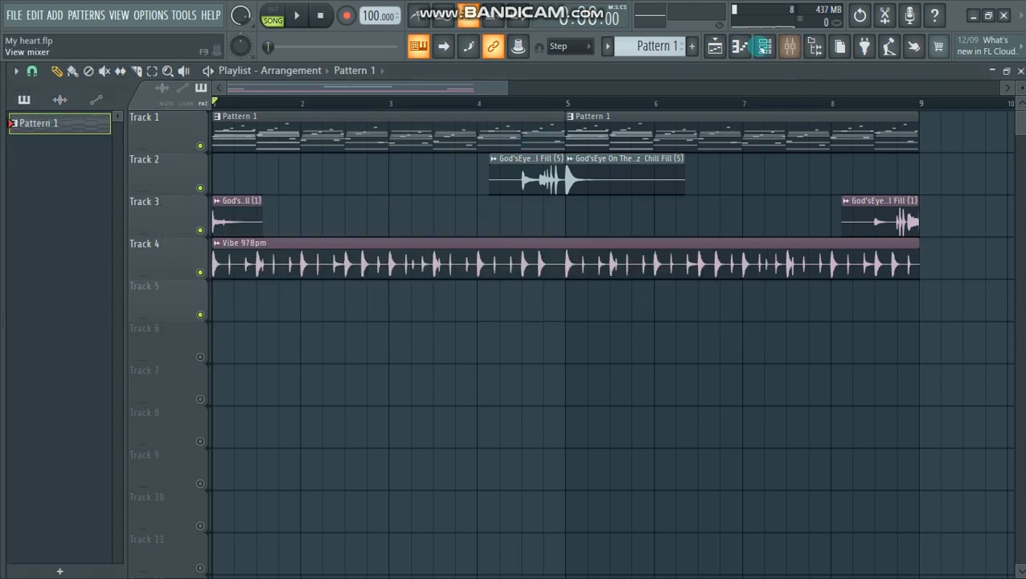
Step: Show all channels in the Channel rack, check the Scaler 3 arrangement and close it
{"action": "left_click", "coordinate": [763, 48]}
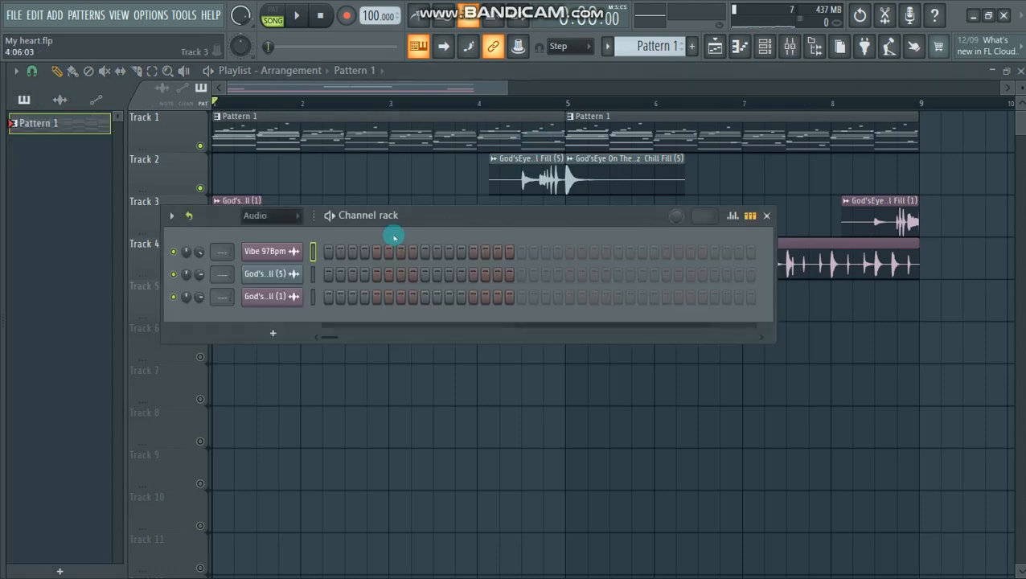
{"action": "left_click", "coordinate": [764, 50]}
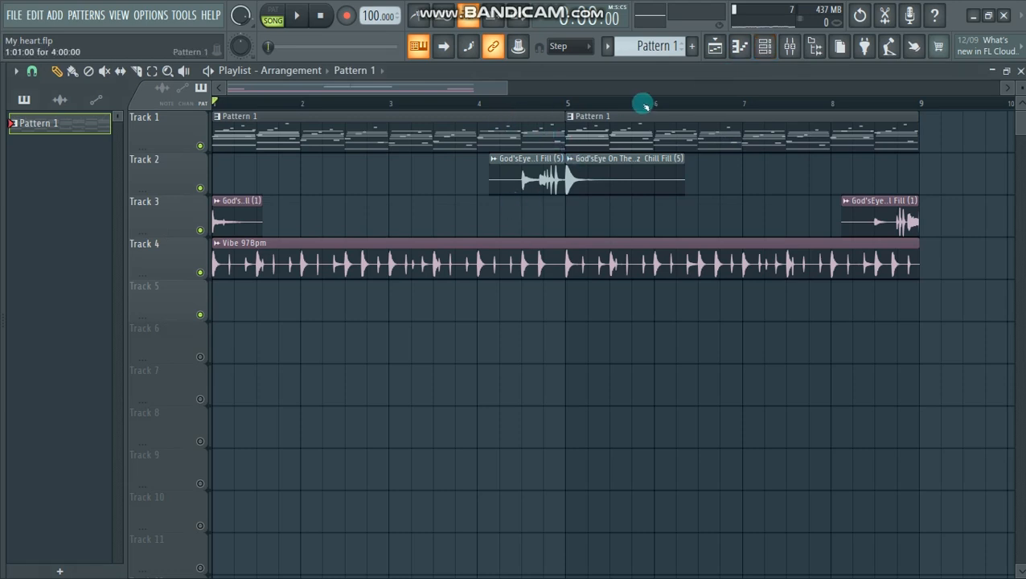
{"action": "left_click", "coordinate": [763, 46]}
{"action": "left_click", "coordinate": [370, 217]}
{"action": "left_click", "coordinate": [261, 216]}
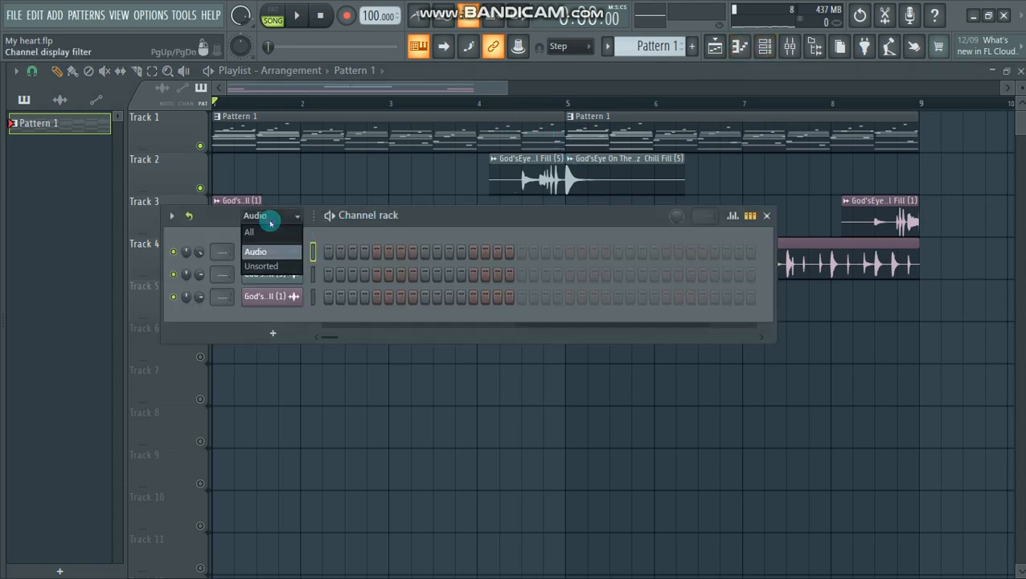
{"action": "left_click", "coordinate": [275, 231]}
{"action": "left_click_drag", "start_coordinate": [471, 215], "coordinate": [509, 176]}
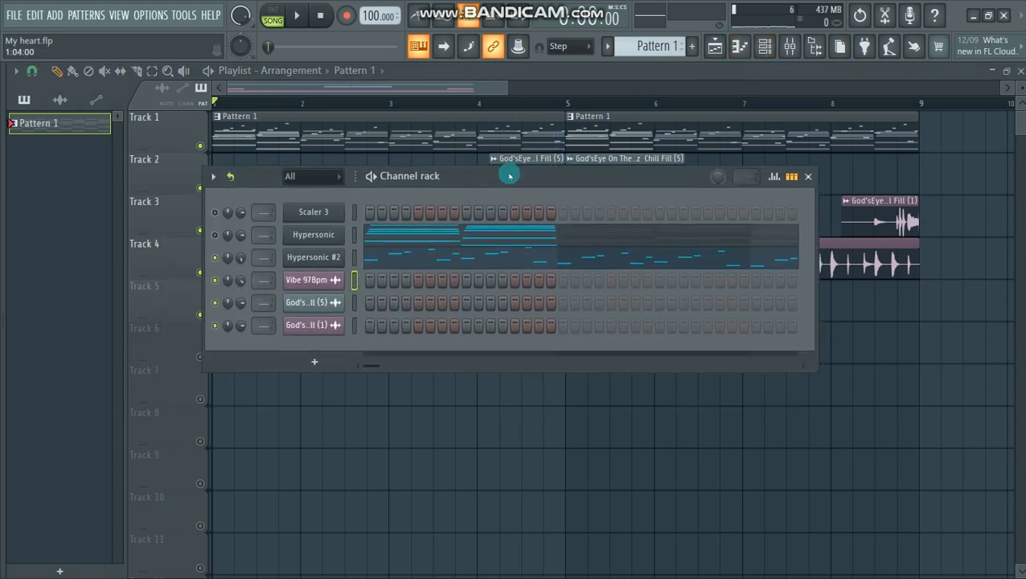
{"action": "left_click", "coordinate": [319, 214]}
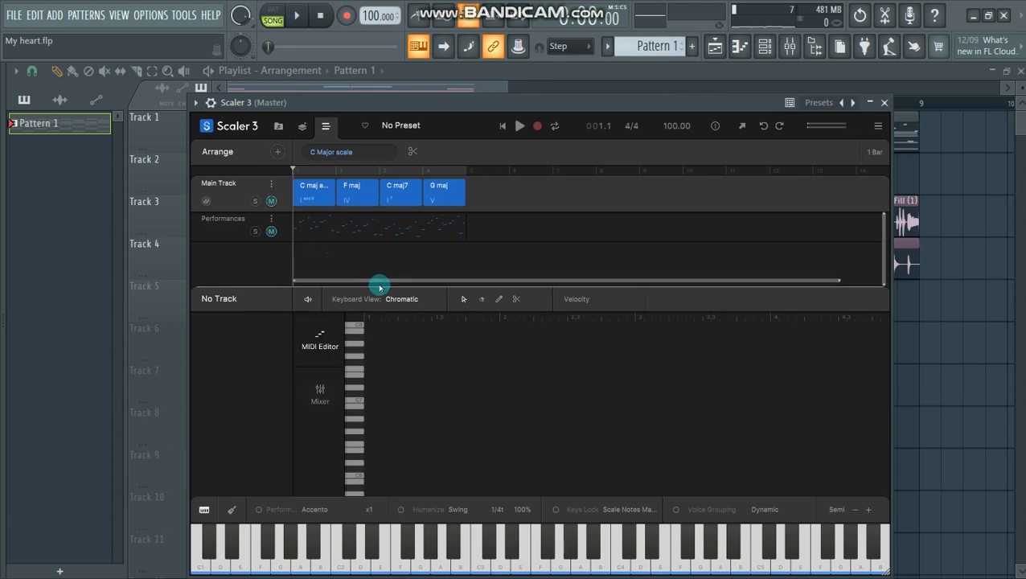
{"action": "key", "text": "Escape"}
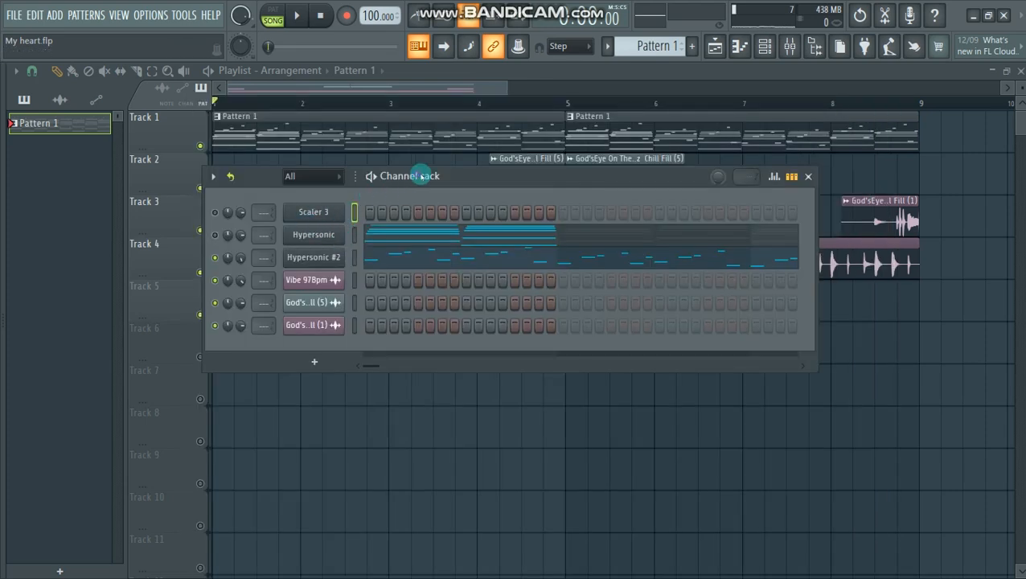
Step: Clone the Hypersonic #2 channel in the Channel rack
{"action": "left_click_drag", "start_coordinate": [422, 176], "coordinate": [435, 167]}
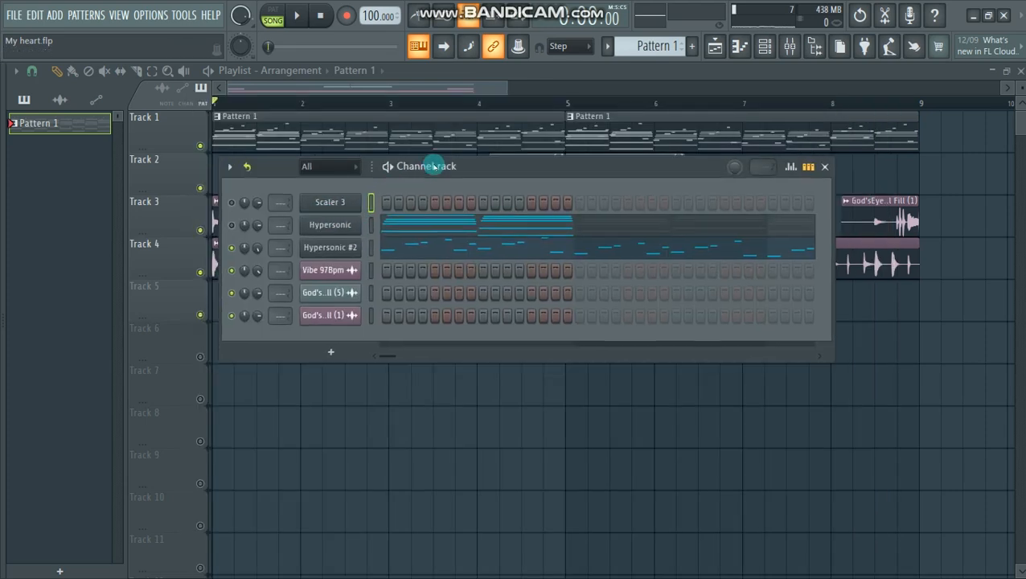
{"action": "right_click", "coordinate": [330, 252]}
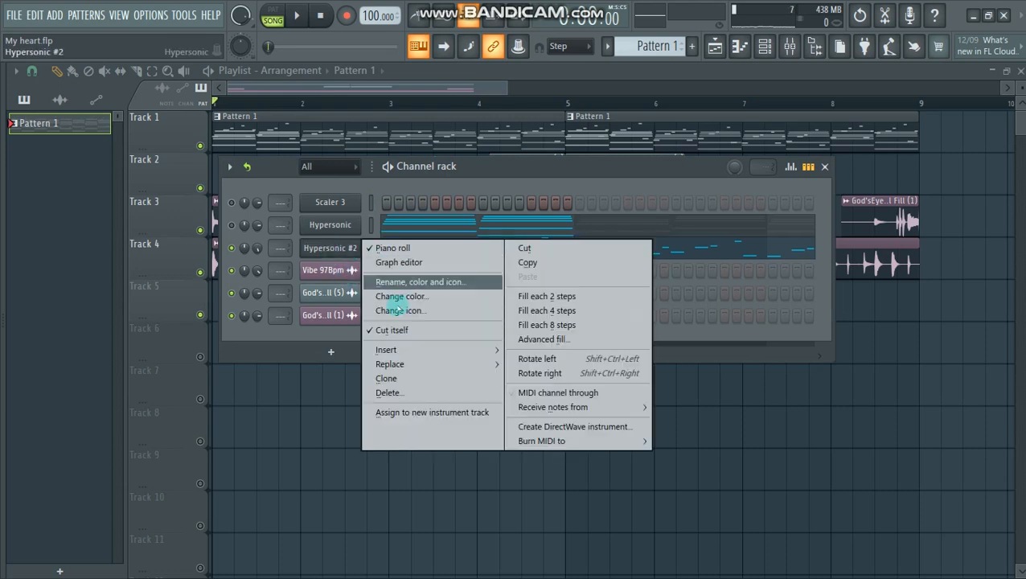
{"action": "left_click", "coordinate": [392, 381]}
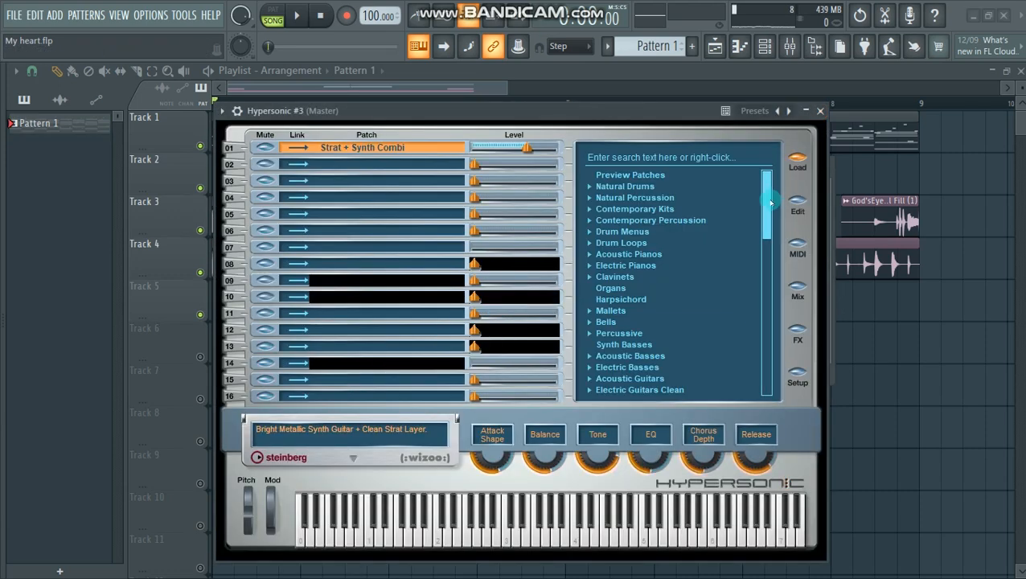
Step: Load the Marimba patch from the Mallets category on Hypersonic #3 and close the instrument
{"action": "mouse_move", "coordinate": [770, 203]}
{"action": "left_mouse_down"}
{"action": "mouse_move", "coordinate": [757, 281]}
{"action": "mouse_move", "coordinate": [750, 274]}
{"action": "mouse_move", "coordinate": [767, 272]}
{"action": "mouse_move", "coordinate": [761, 201]}
{"action": "left_mouse_up"}
{"action": "scroll", "coordinate": [767, 236], "scroll_direction": "down", "scroll_amount": 5}
{"action": "scroll", "coordinate": [756, 236], "scroll_direction": "up", "scroll_amount": 3}
{"action": "left_click", "coordinate": [612, 221]}
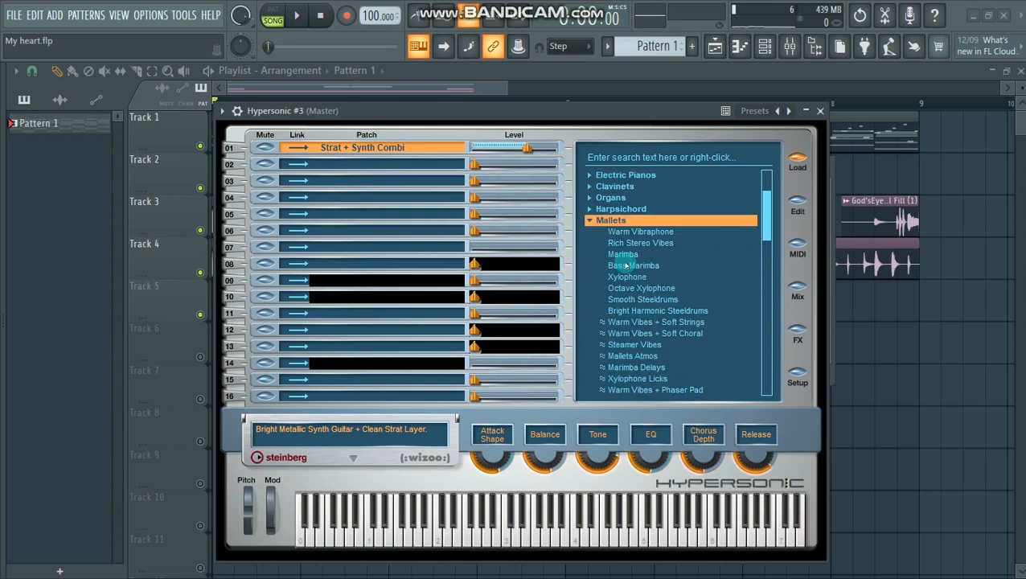
{"action": "left_click", "coordinate": [623, 254]}
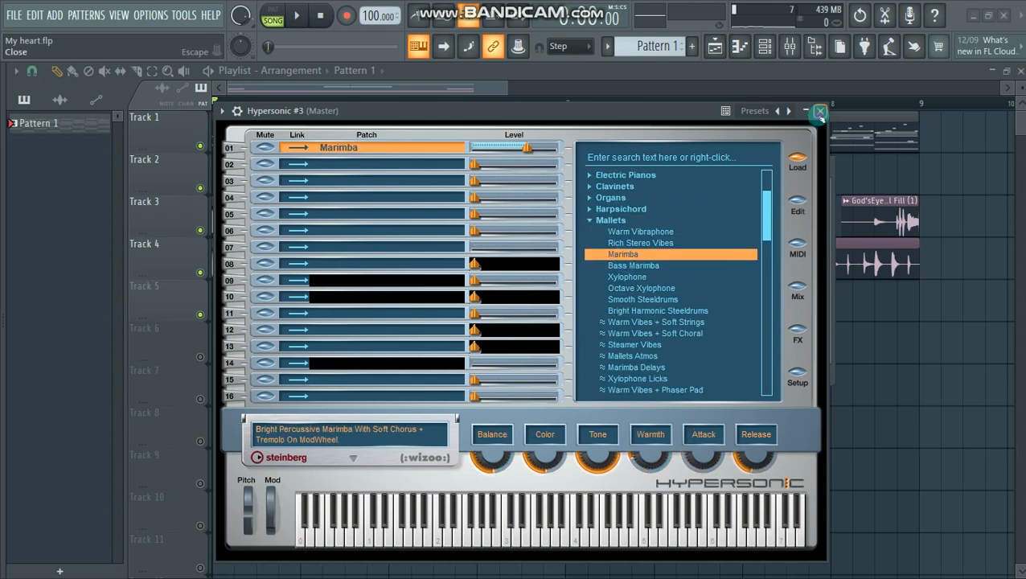
{"action": "left_click", "coordinate": [819, 114]}
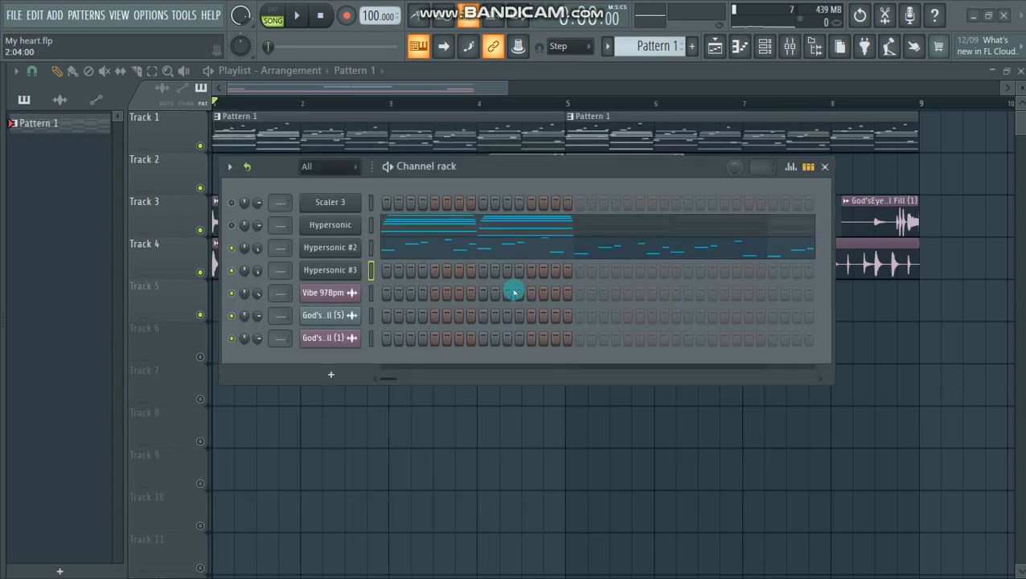
Step: Examine the Hypersonic #3 piano roll against the ghost notes of the other channels
{"action": "right_click", "coordinate": [321, 271]}
{"action": "left_click", "coordinate": [380, 274]}
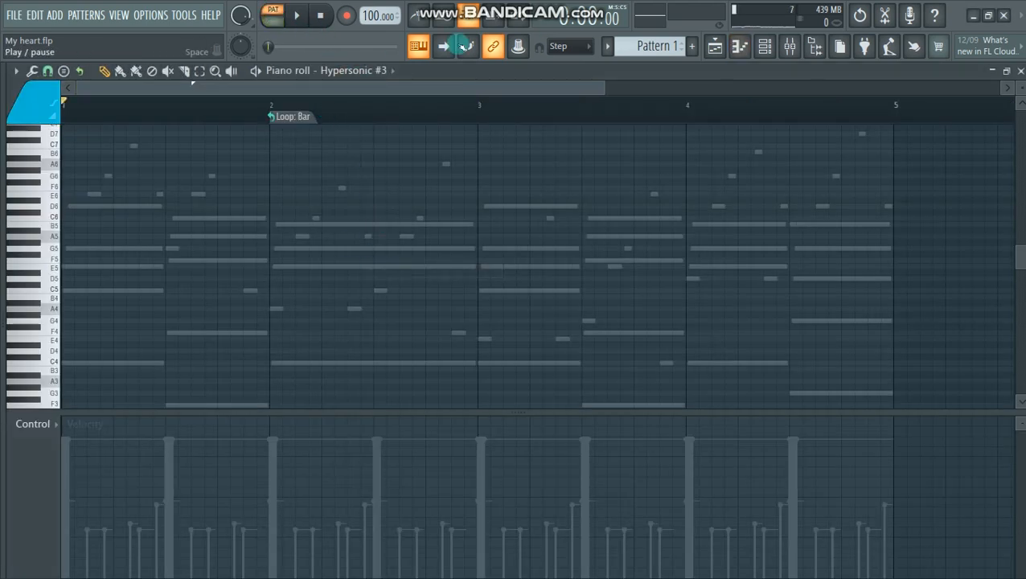
{"action": "left_click", "coordinate": [764, 46]}
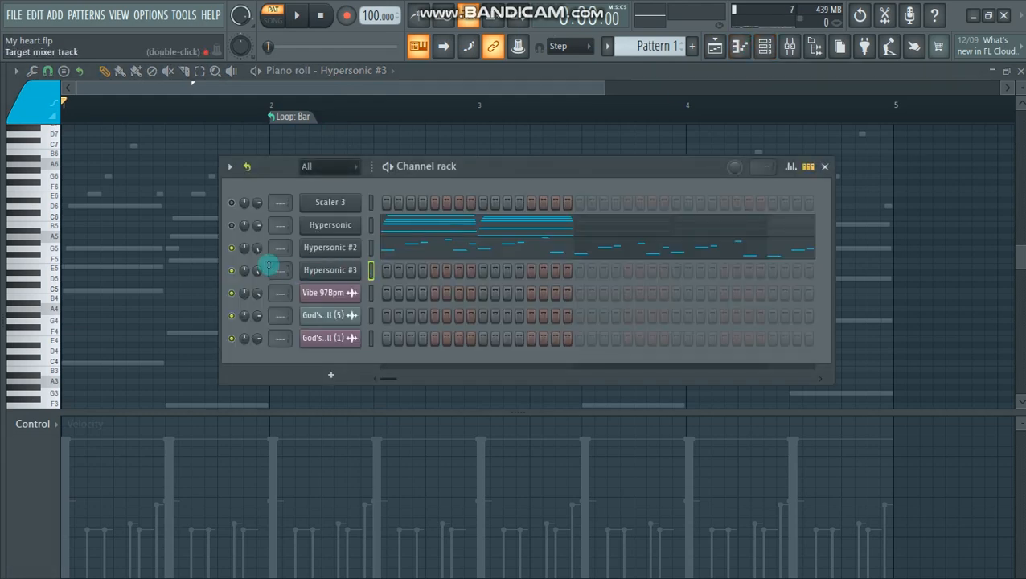
{"action": "right_click", "coordinate": [340, 275]}
{"action": "left_click", "coordinate": [370, 268]}
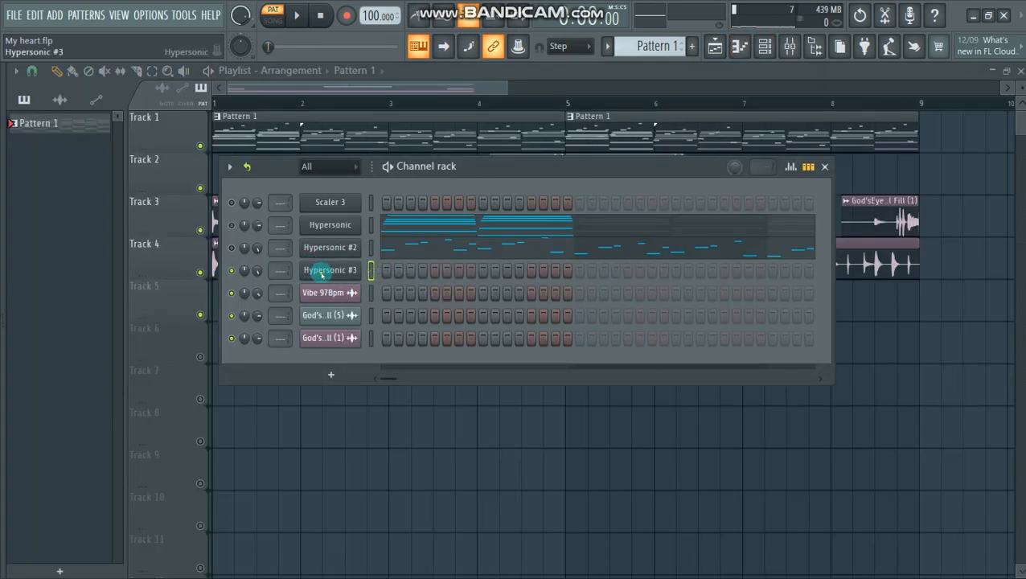
{"action": "right_click", "coordinate": [322, 274]}
{"action": "left_click", "coordinate": [385, 270]}
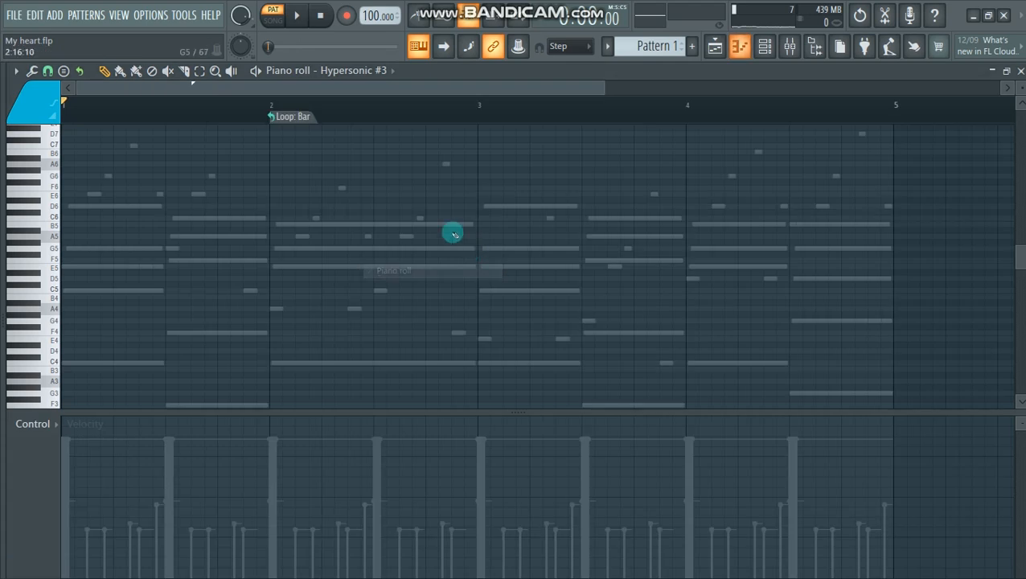
Step: Copy the Hypersonic channel's chord notes and paste them into Hypersonic #3
{"action": "left_click", "coordinate": [765, 46]}
{"action": "right_click", "coordinate": [331, 227]}
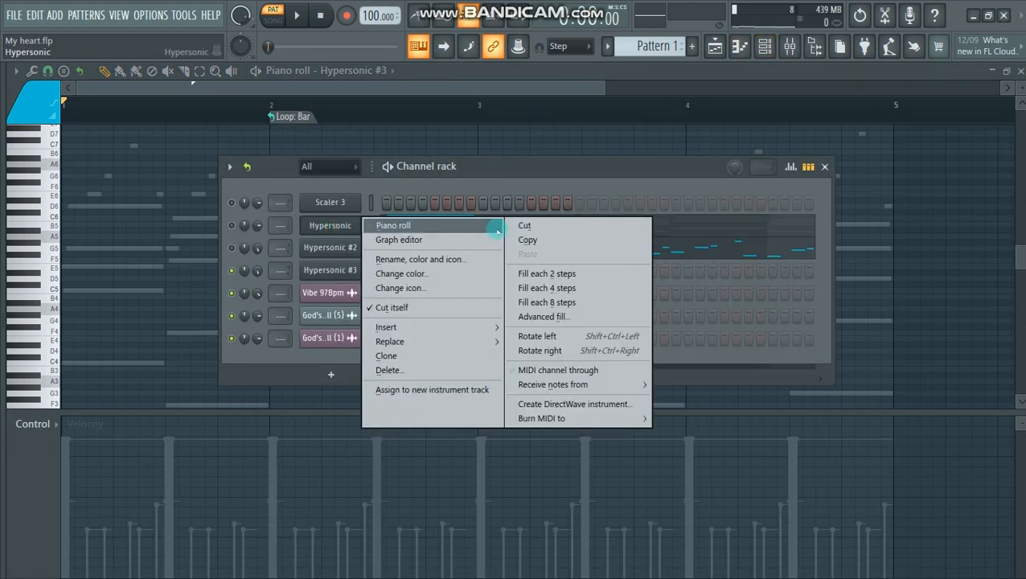
{"action": "left_click", "coordinate": [530, 237]}
{"action": "right_click", "coordinate": [338, 272]}
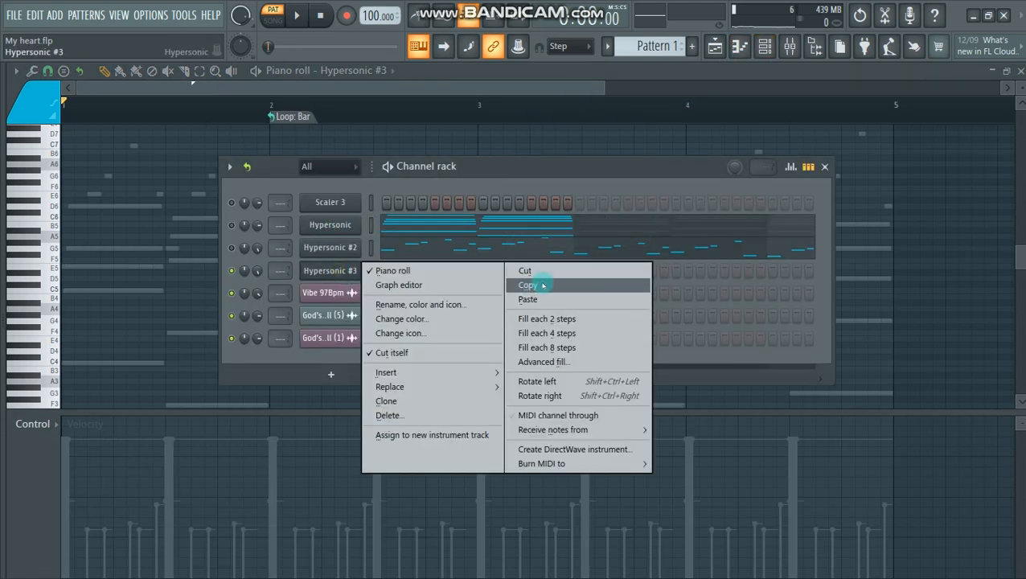
{"action": "left_click", "coordinate": [522, 299]}
Step: Delete the bass notes C4 and F3 in bar 1, C3 in bar 2, and C3 and G3 in bar 4 from Hypersonic #3
{"action": "left_click", "coordinate": [483, 277]}
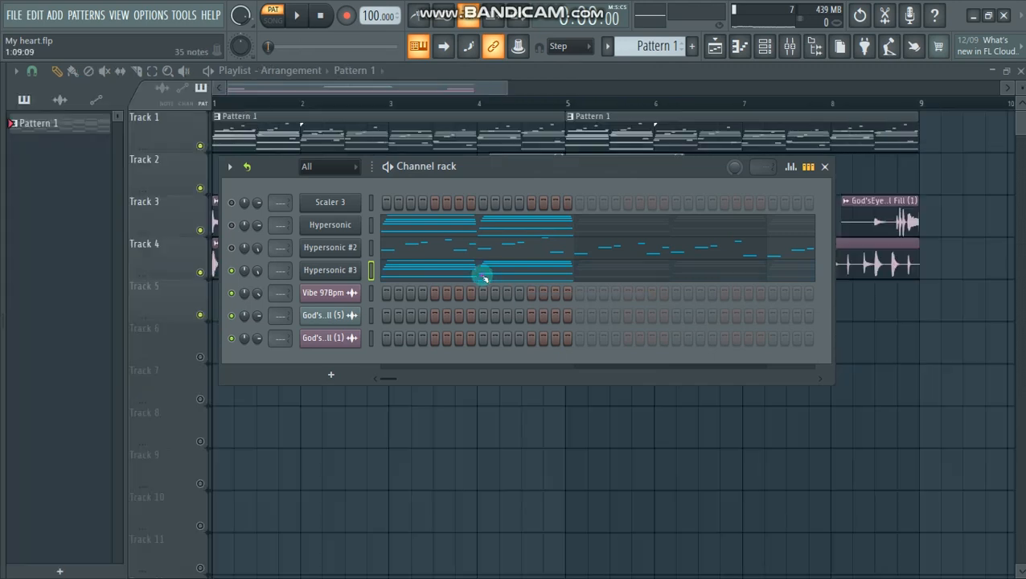
{"action": "left_click", "coordinate": [484, 276]}
{"action": "left_click_drag", "start_coordinate": [602, 90], "coordinate": [527, 104]}
{"action": "scroll", "coordinate": [121, 245], "scroll_direction": "down", "scroll_amount": 3}
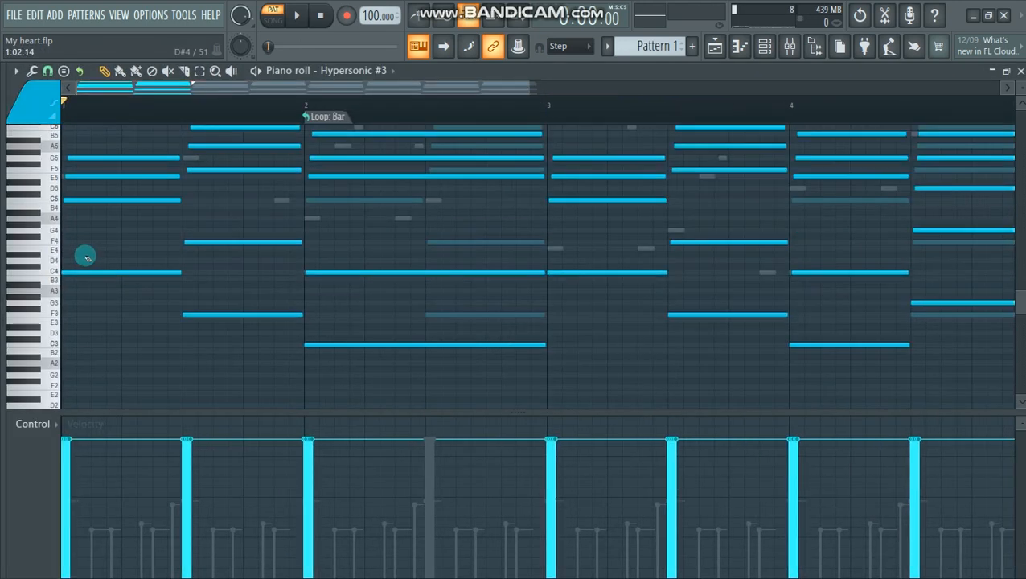
{"action": "left_click_drag", "start_coordinate": [86, 252], "coordinate": [165, 299]}
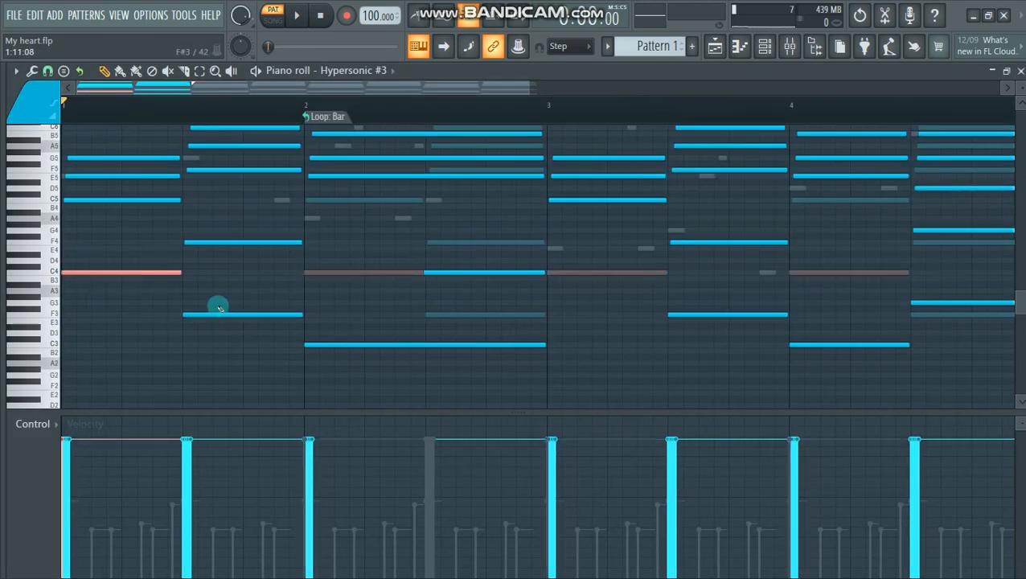
{"action": "left_click", "coordinate": [241, 314], "text": "ctrl"}
{"action": "left_click", "coordinate": [414, 344], "text": "ctrl"}
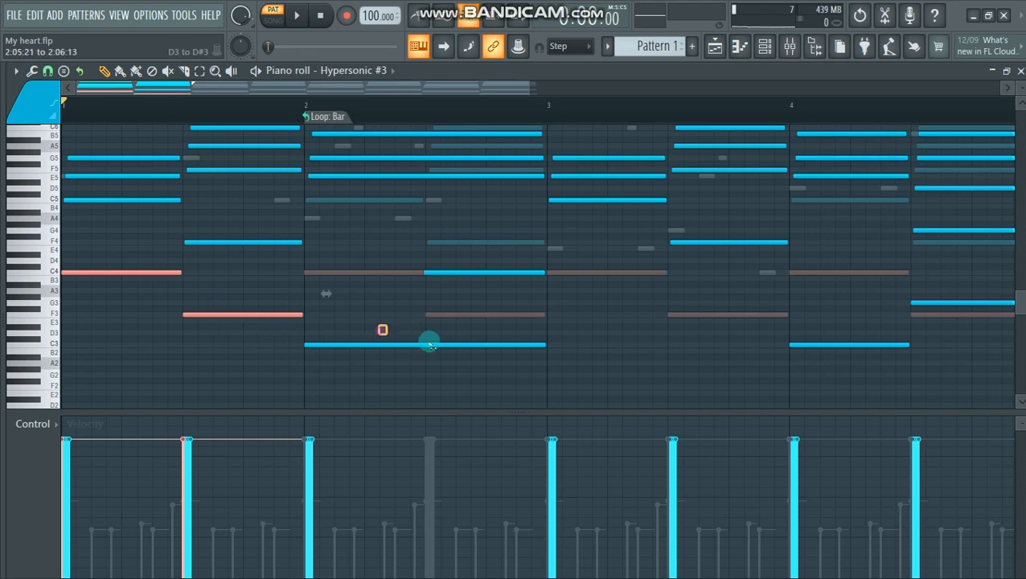
{"action": "left_click", "coordinate": [828, 342], "text": "ctrl"}
{"action": "left_click", "coordinate": [940, 302], "text": "ctrl"}
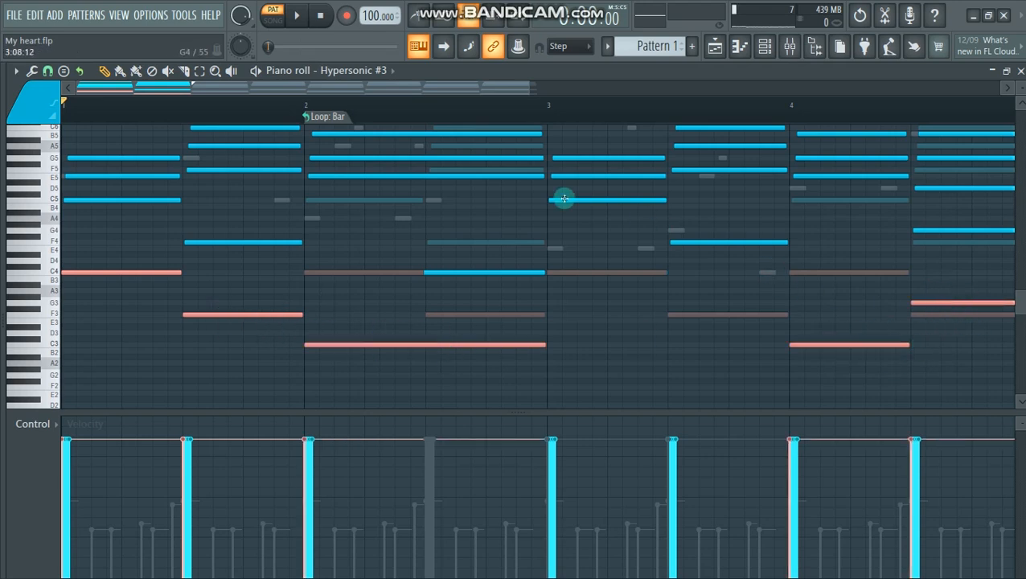
{"action": "left_click_drag", "start_coordinate": [528, 88], "coordinate": [705, 229]}
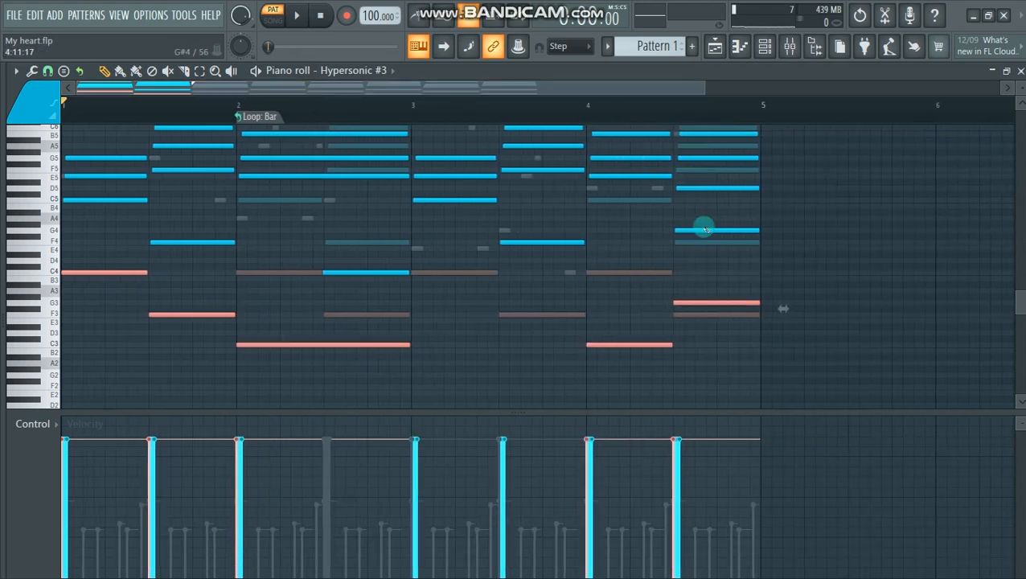
{"action": "key", "text": "Delete"}
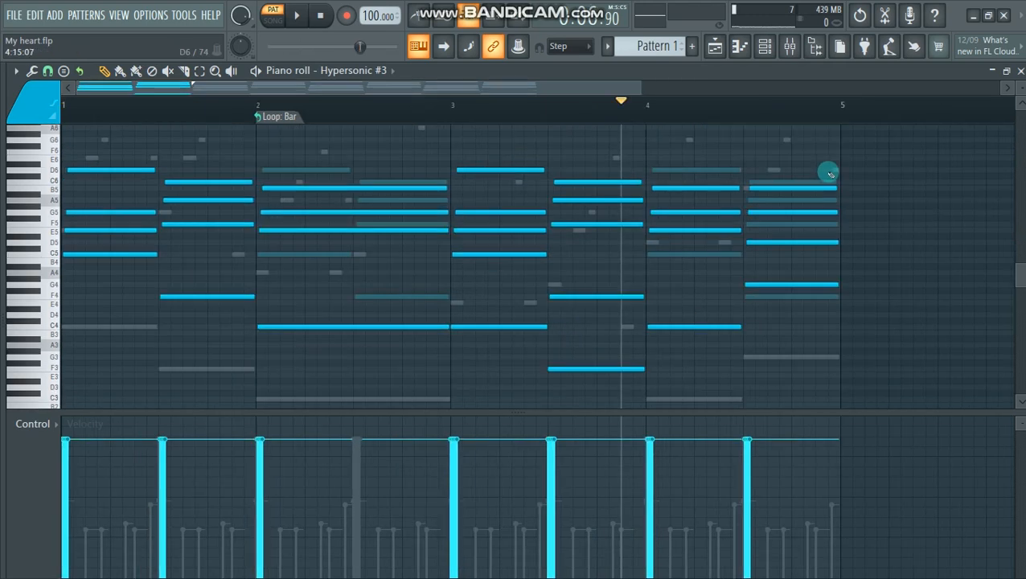
Step: Shorten all Hypersonic #3 chords to brief stabs and trim the longer bar 2 chord further
{"action": "left_click_drag", "start_coordinate": [826, 170], "coordinate": [61, 401]}
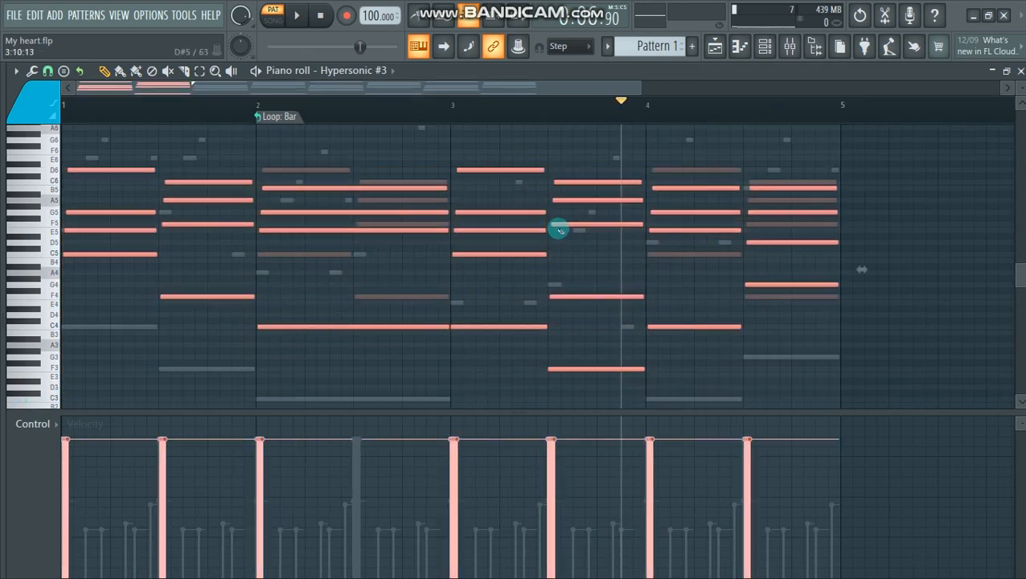
{"action": "left_click_drag", "start_coordinate": [543, 214], "coordinate": [475, 214]}
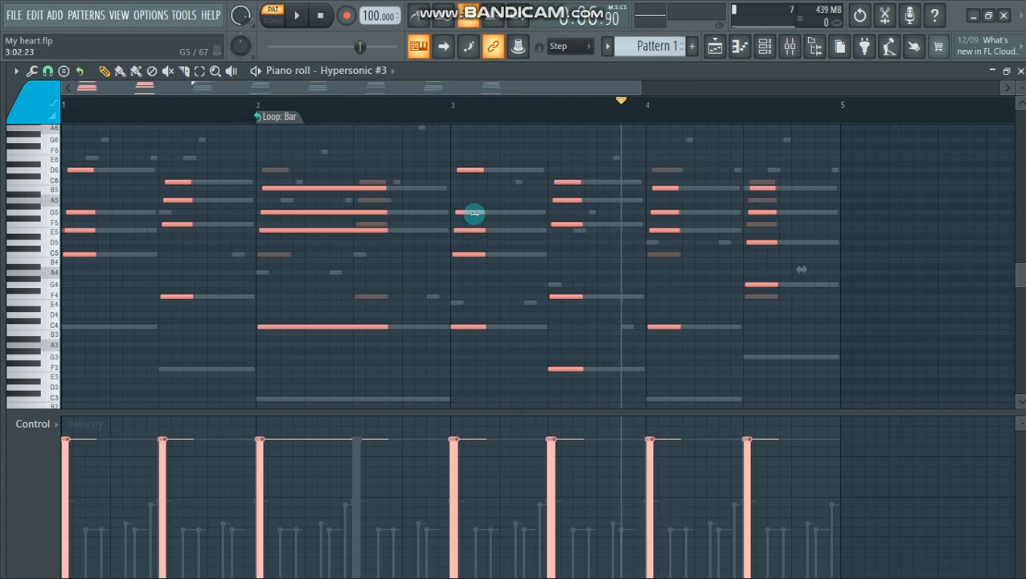
{"action": "left_click_drag", "start_coordinate": [612, 92], "coordinate": [493, 105]}
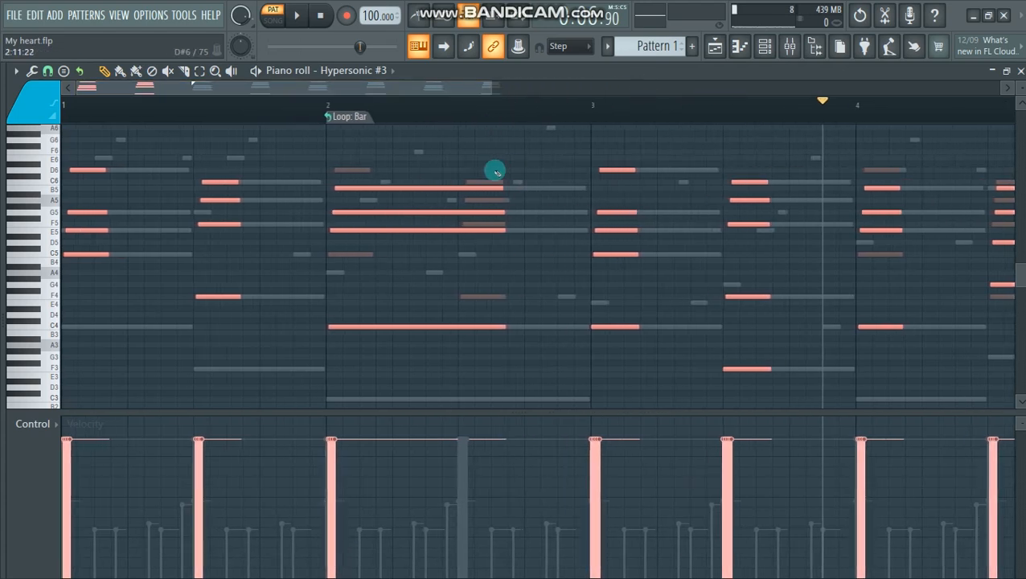
{"action": "left_click_drag", "start_coordinate": [489, 169], "coordinate": [384, 325]}
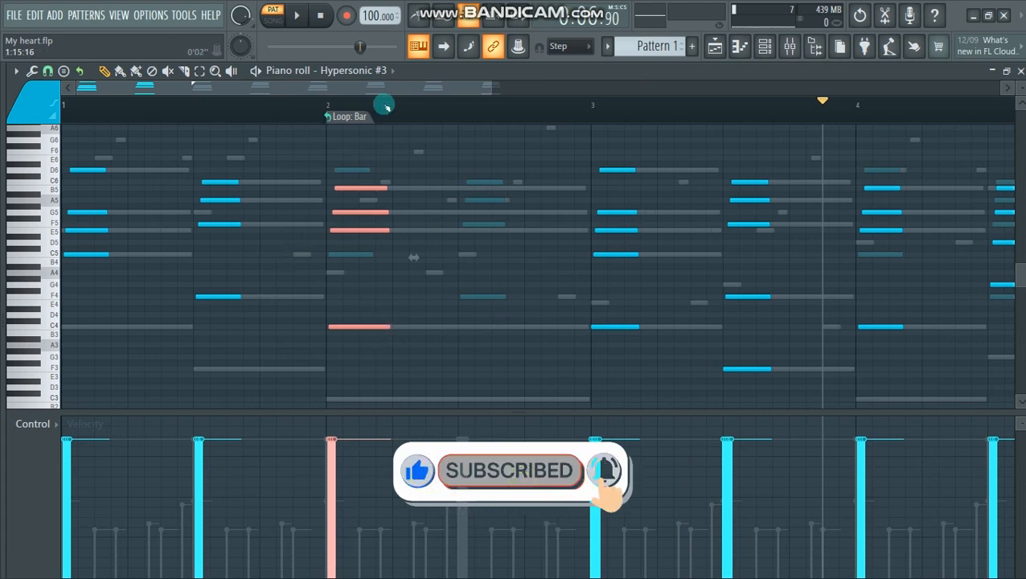
{"action": "left_click_drag", "start_coordinate": [520, 91], "coordinate": [437, 119]}
Step: Select all Hypersonic #3 chord notes and shift them about half a beat later
{"action": "left_click", "coordinate": [74, 116]}
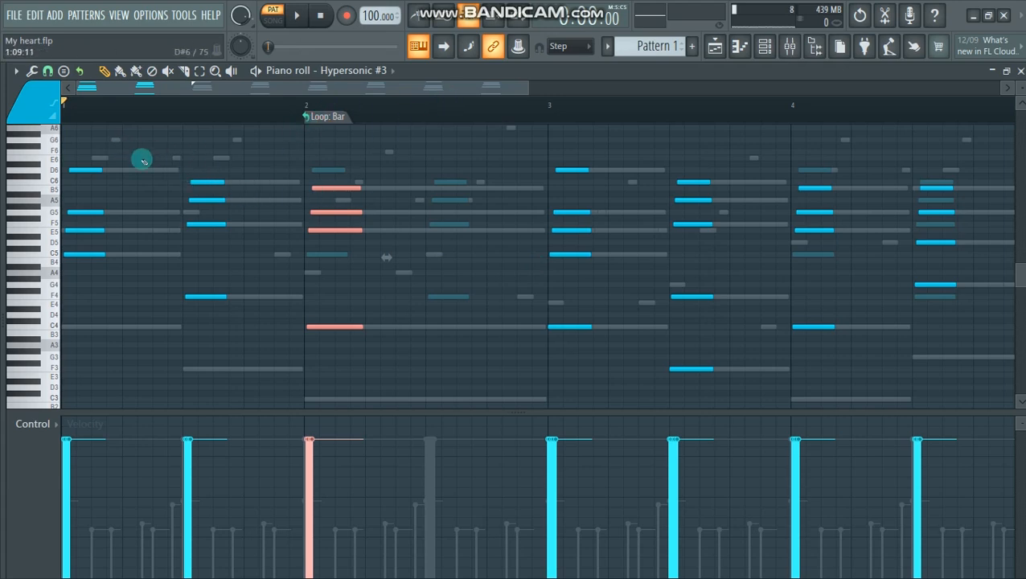
{"action": "left_click_drag", "start_coordinate": [77, 152], "coordinate": [1013, 371]}
{"action": "left_click_drag", "start_coordinate": [325, 92], "coordinate": [167, 90]}
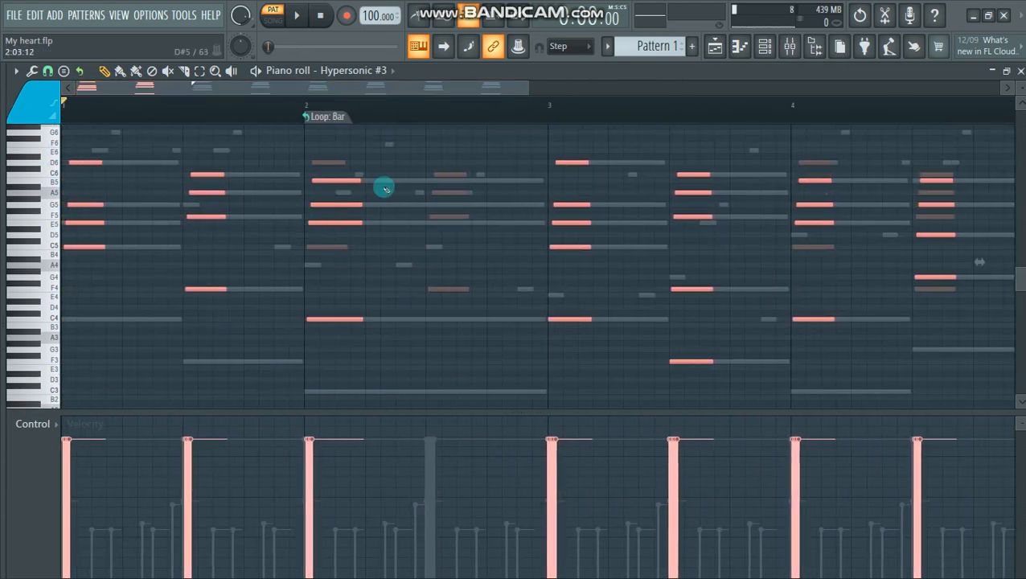
{"action": "scroll", "coordinate": [192, 164], "scroll_direction": "up", "scroll_amount": 3}
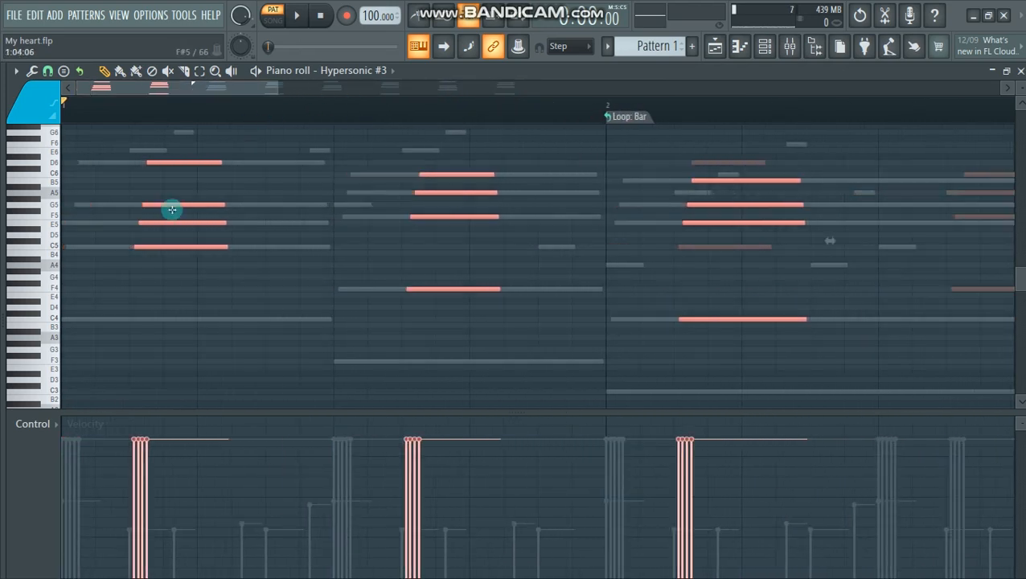
Step: Play the pattern to audition the offbeat marimba chords, stop it and display the Channel rack
{"action": "key", "text": "space"}
{"action": "scroll", "coordinate": [466, 308], "scroll_direction": "down", "scroll_amount": 3}
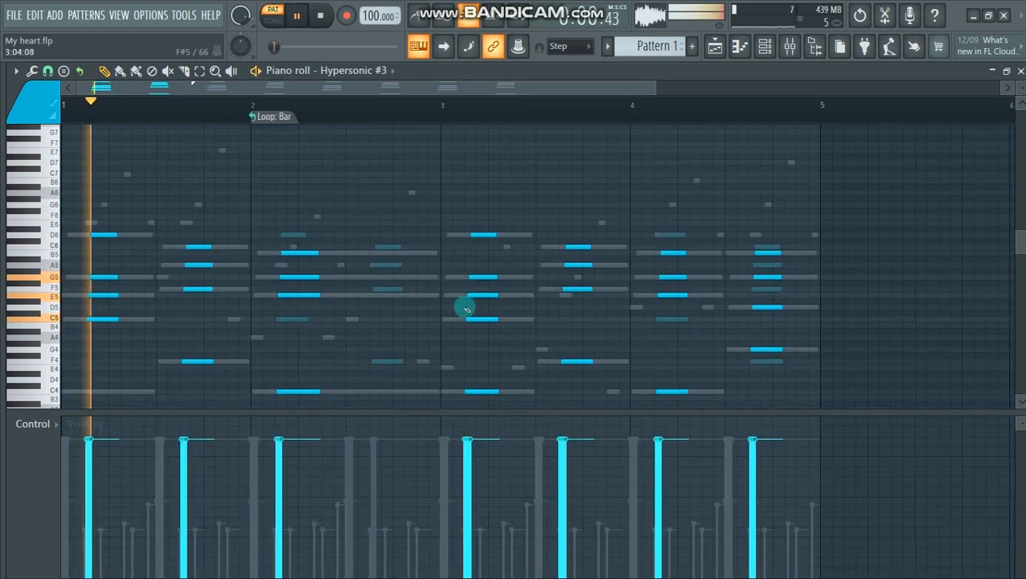
{"action": "key", "text": "space"}
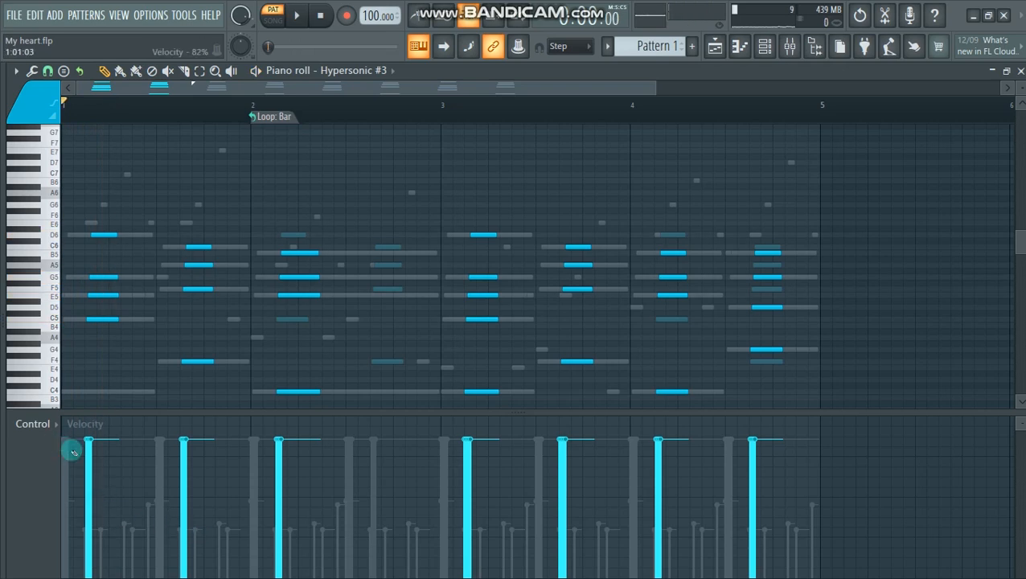
{"action": "key", "text": "F6"}
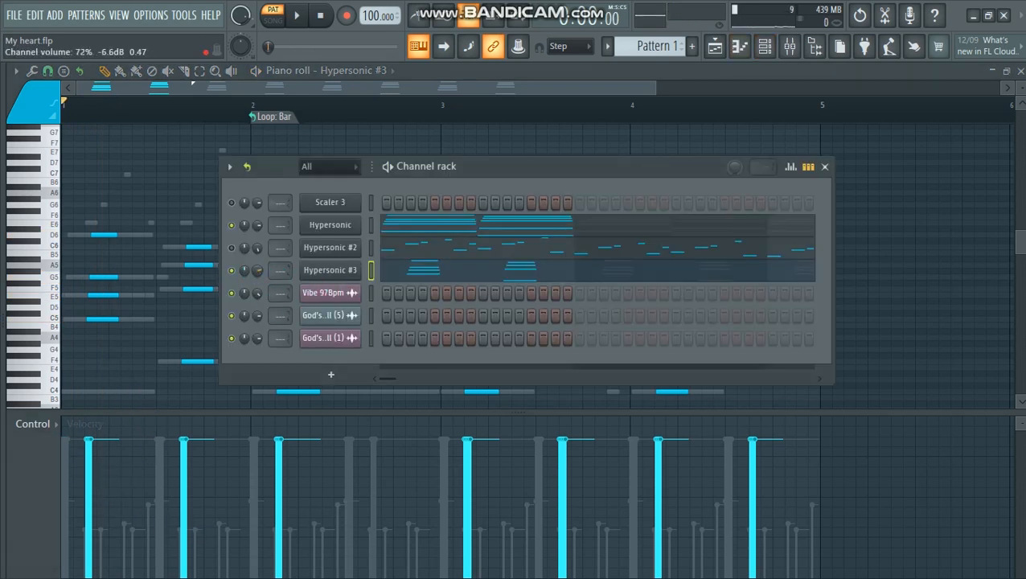
Step: Try the Mallets Atmos patch from the Mallets category on Hypersonic #3 while auditioning the pattern
{"action": "key", "text": "space"}
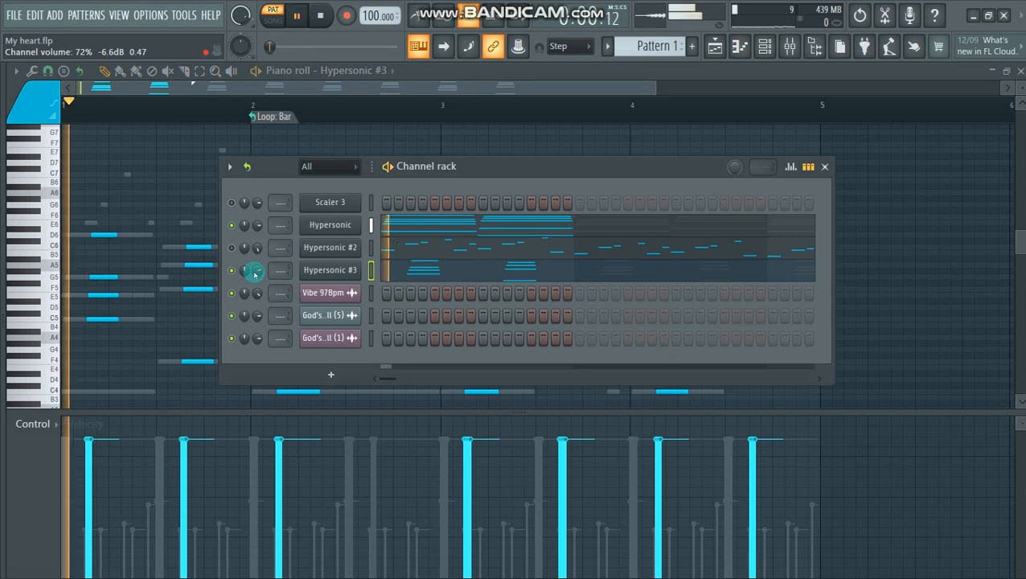
{"action": "left_click", "coordinate": [315, 275]}
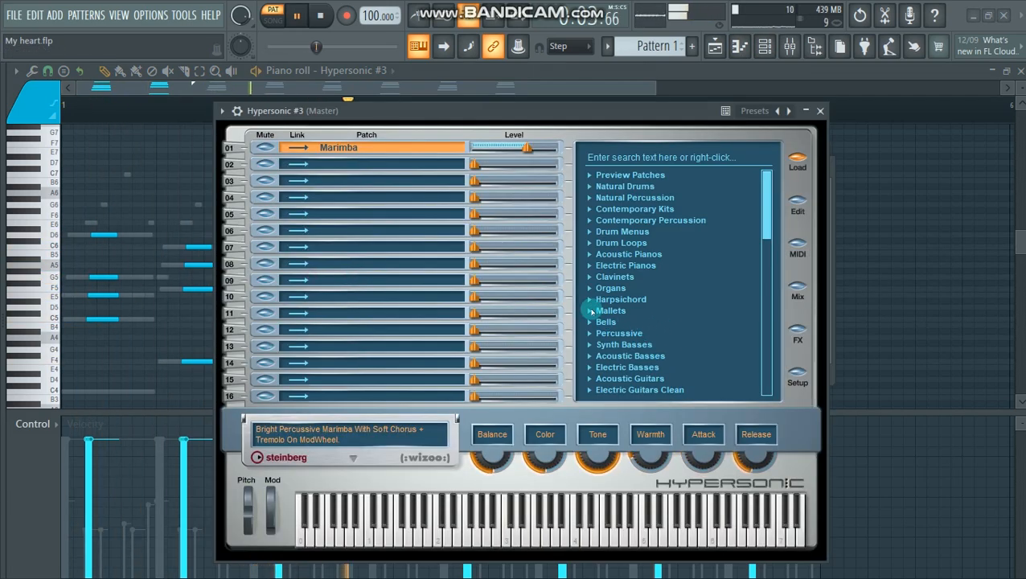
{"action": "left_click", "coordinate": [591, 312]}
{"action": "key", "text": "space"}
{"action": "scroll", "coordinate": [766, 223], "scroll_direction": "down", "scroll_amount": 3}
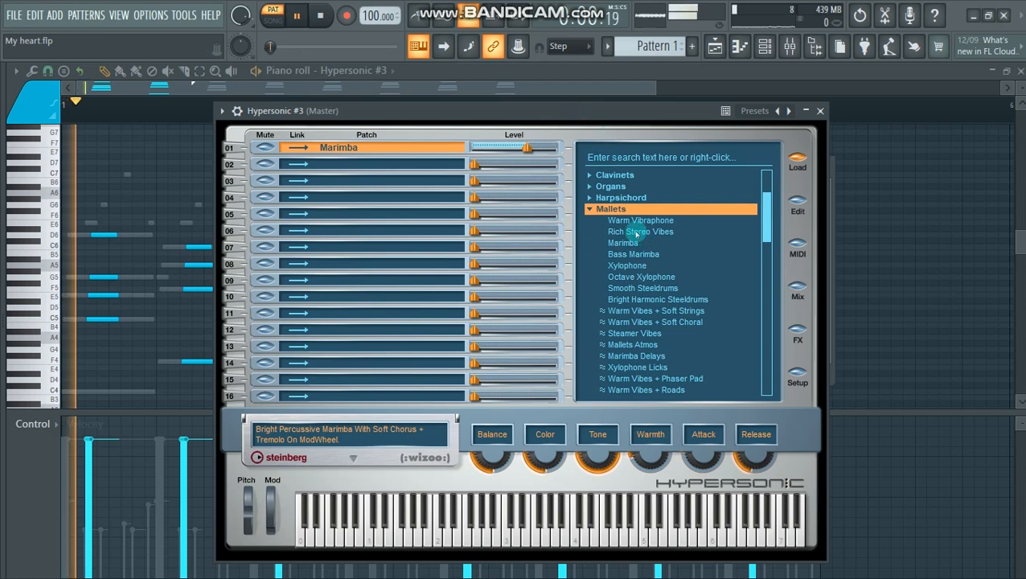
{"action": "left_click", "coordinate": [631, 344]}
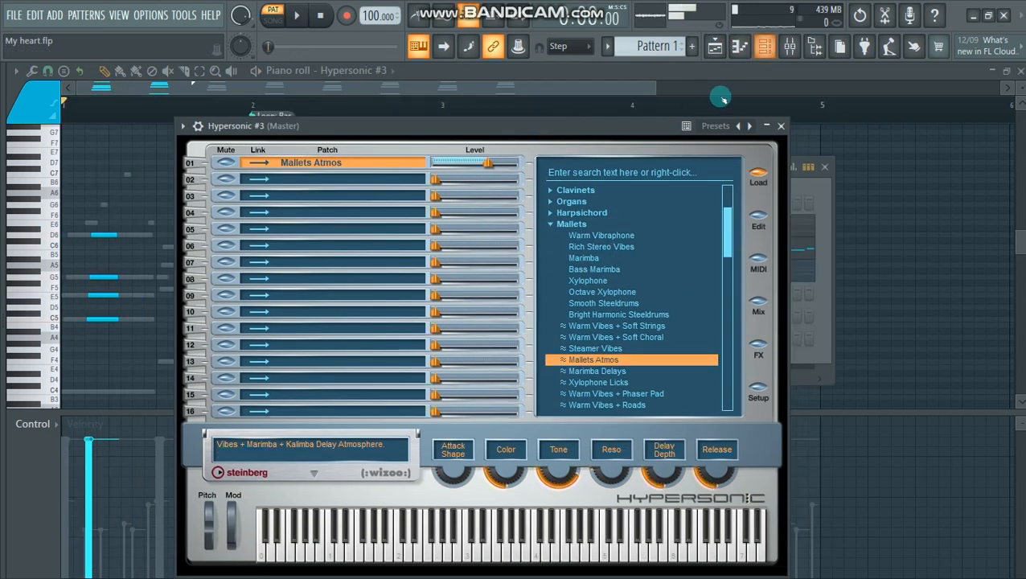
{"action": "left_click", "coordinate": [780, 125]}
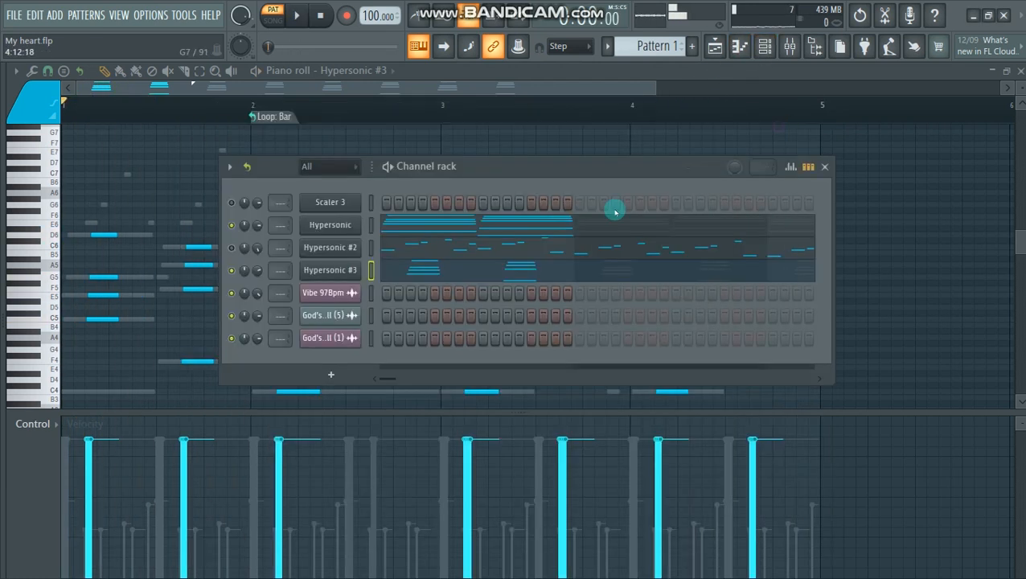
Step: Unmute Hypersonic #2 and audition the pattern with the Xylophone patch loaded on Hypersonic #3
{"action": "left_click", "coordinate": [232, 247]}
{"action": "left_click", "coordinate": [463, 275]}
{"action": "left_click", "coordinate": [463, 275]}
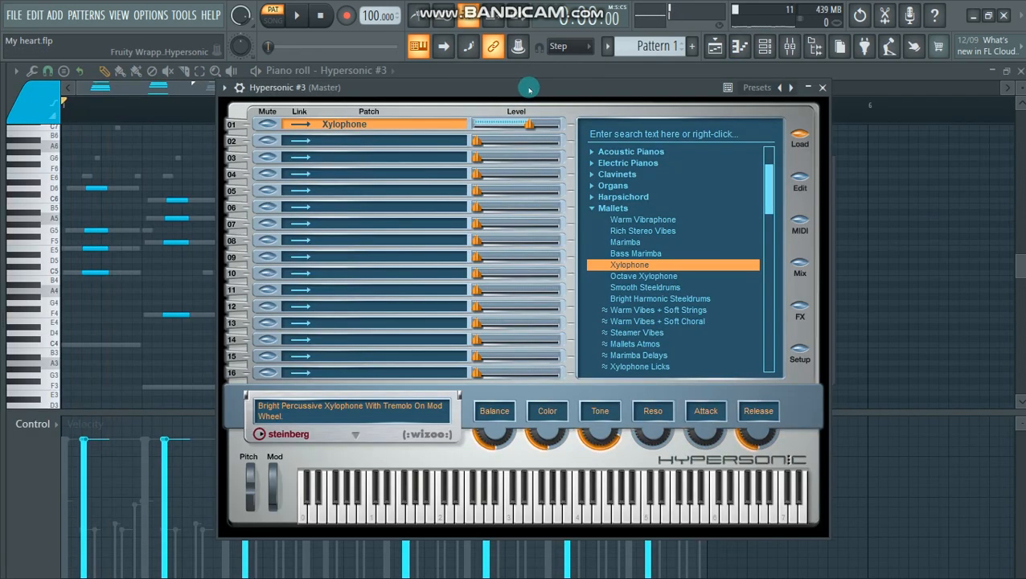
{"action": "key", "text": "space"}
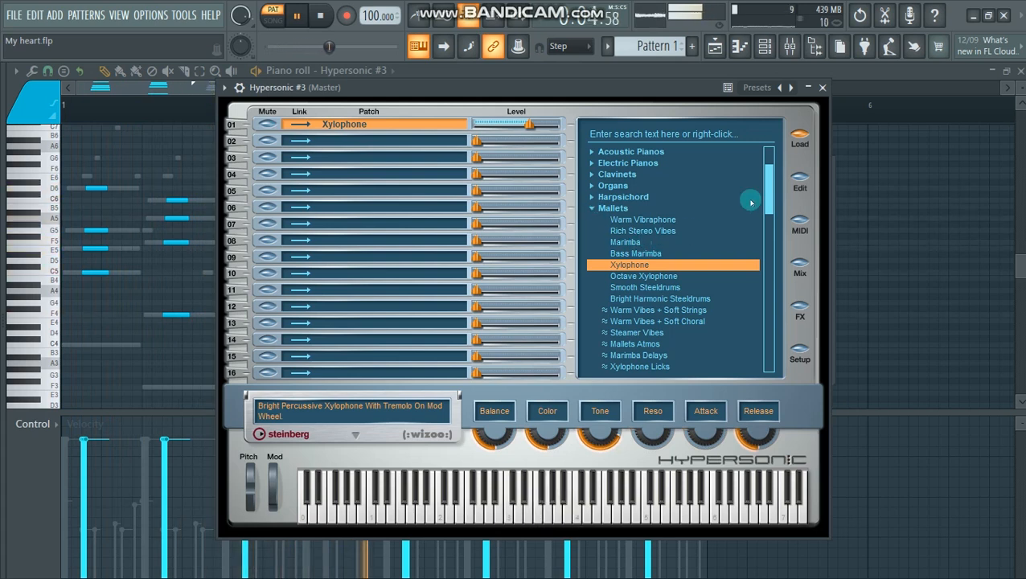
{"action": "left_click", "coordinate": [822, 87]}
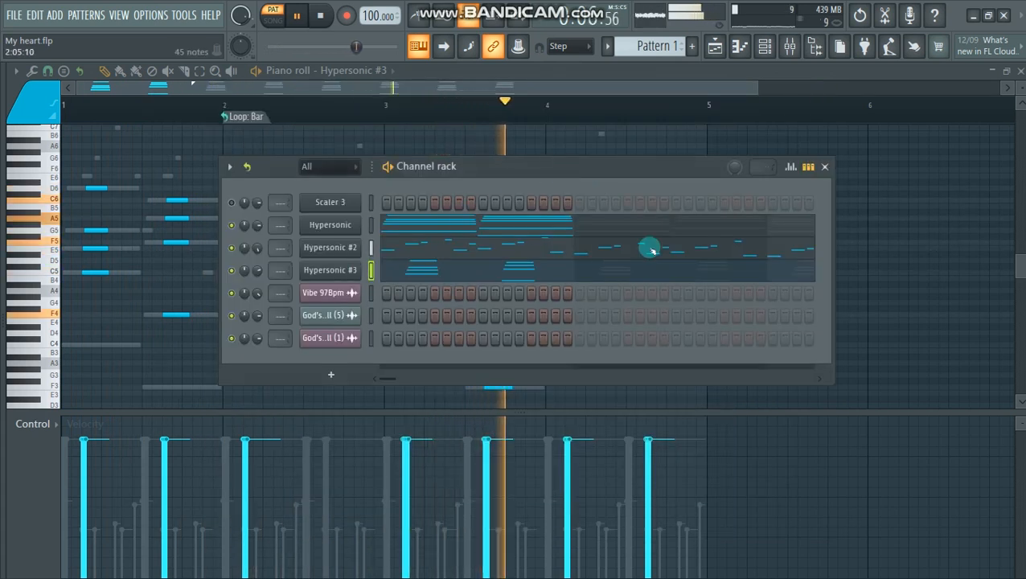
Step: Stop the pattern, display the Playlist arrangement and play it in song mode
{"action": "left_click_drag", "start_coordinate": [502, 169], "coordinate": [476, 172]}
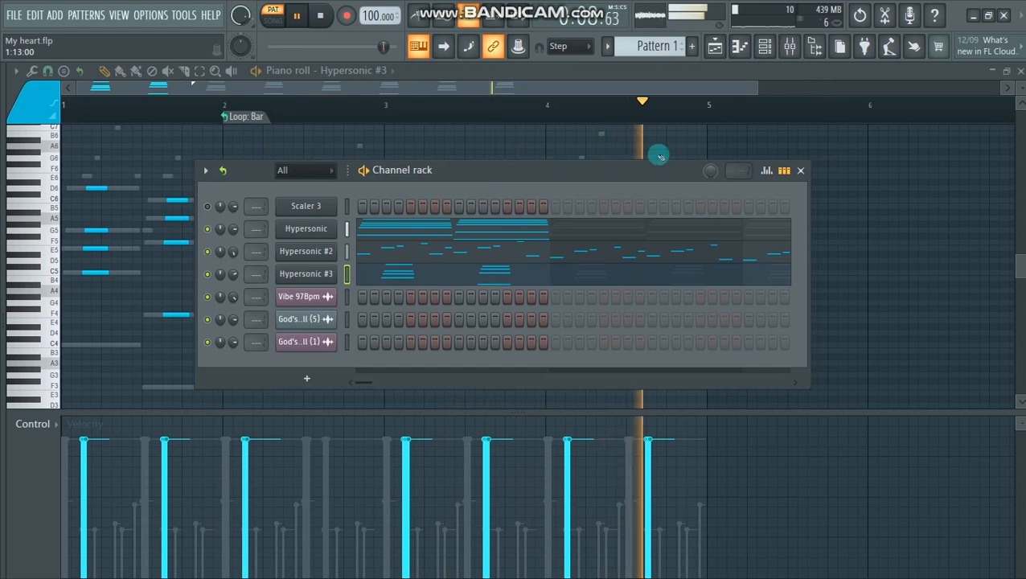
{"action": "key", "text": "space"}
{"action": "left_click", "coordinate": [715, 47]}
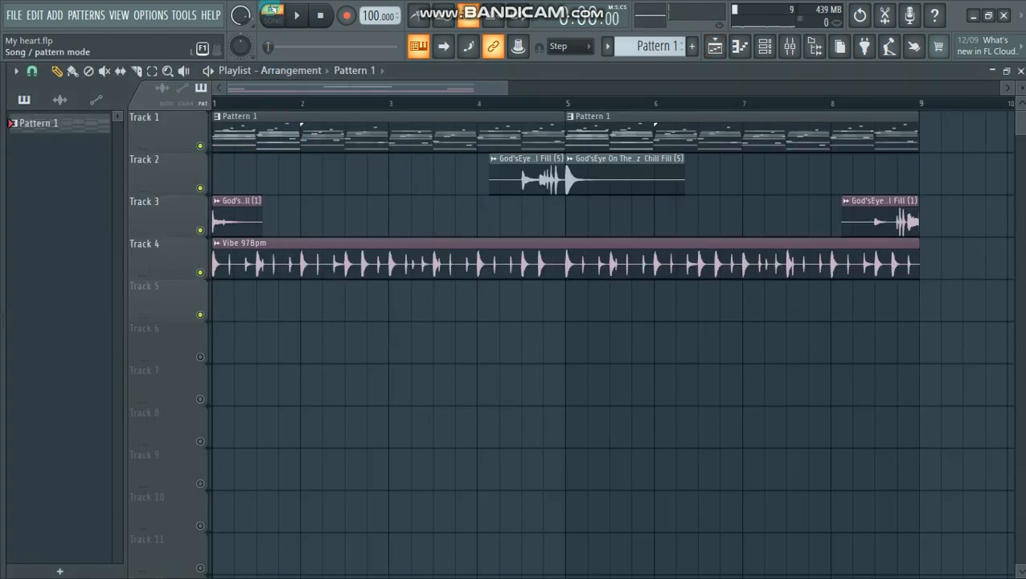
{"action": "key", "text": "space"}
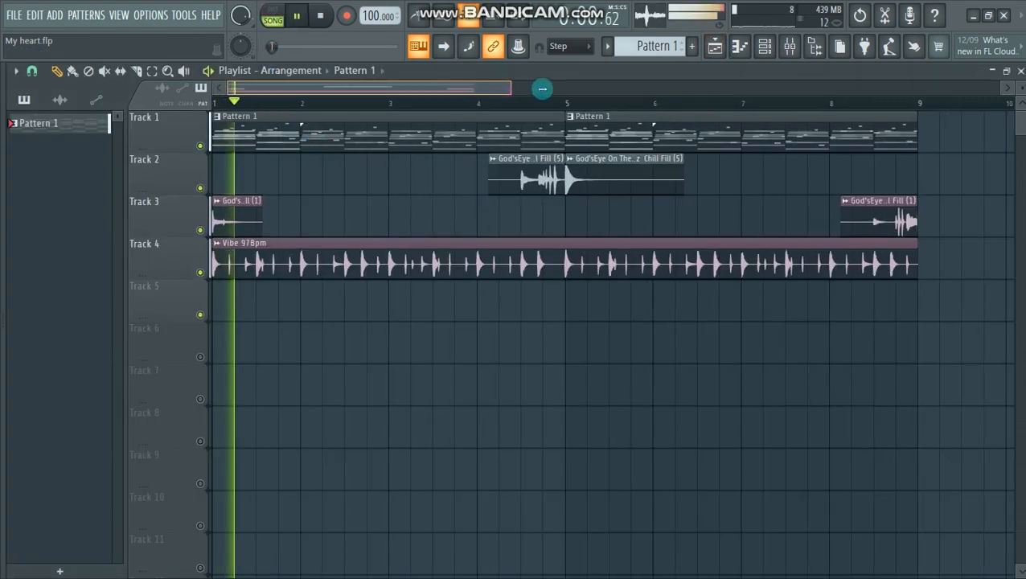
{"action": "left_click_drag", "start_coordinate": [541, 89], "coordinate": [562, 89]}
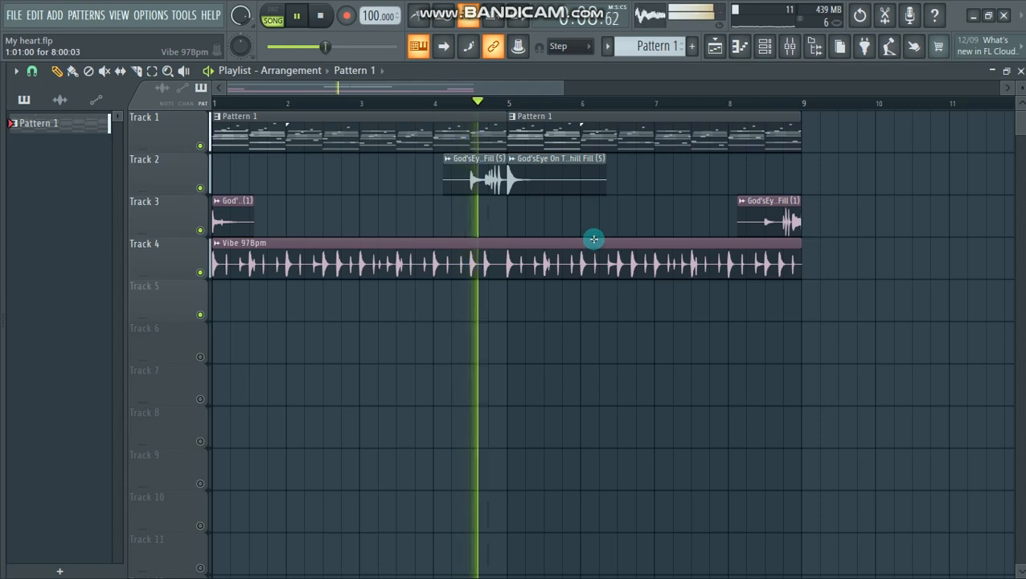
Step: Stop the song and set the Channel rack's main swing to 25%
{"action": "left_click", "coordinate": [764, 48]}
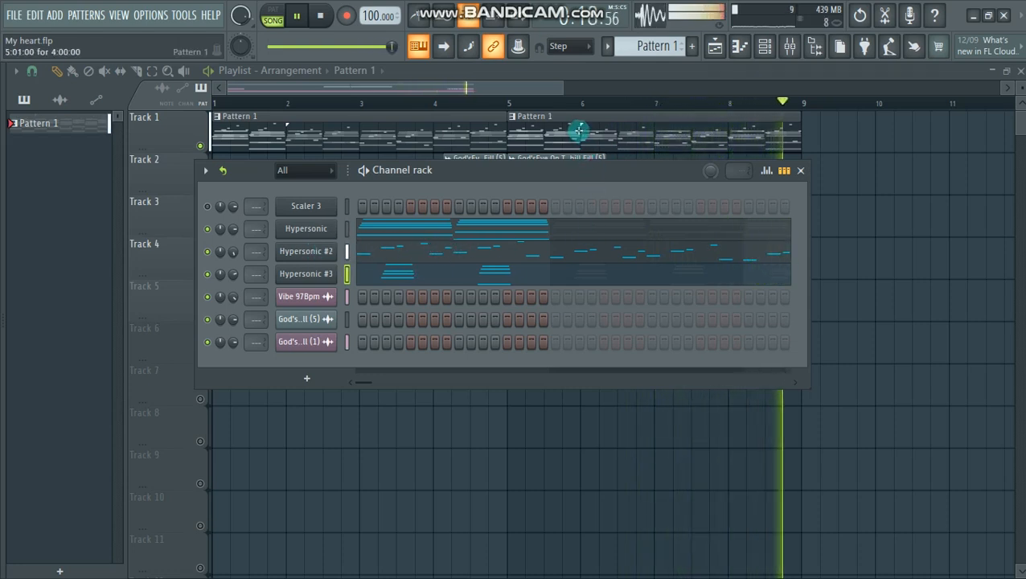
{"action": "key", "text": "space"}
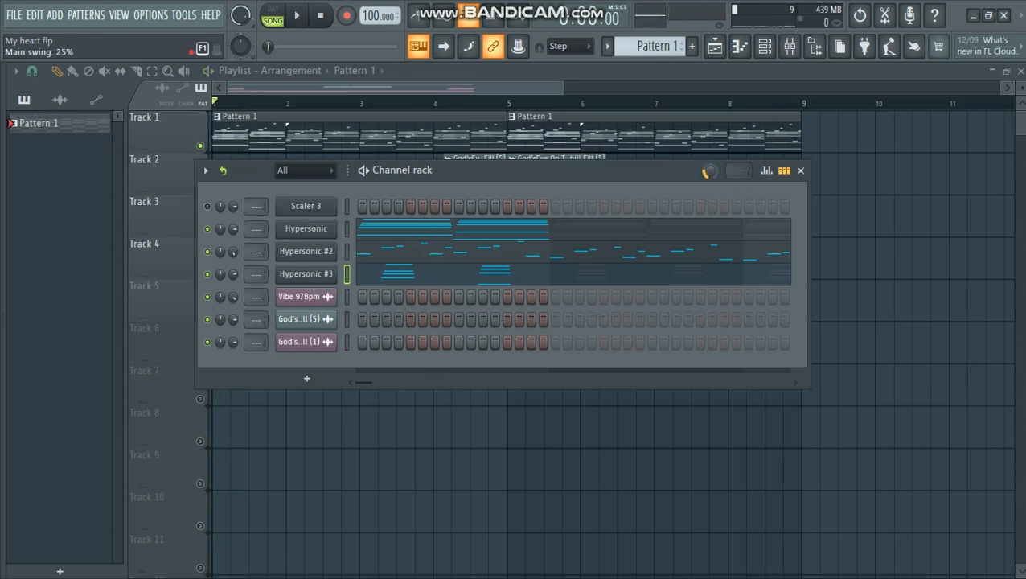
{"action": "left_click", "coordinate": [800, 171]}
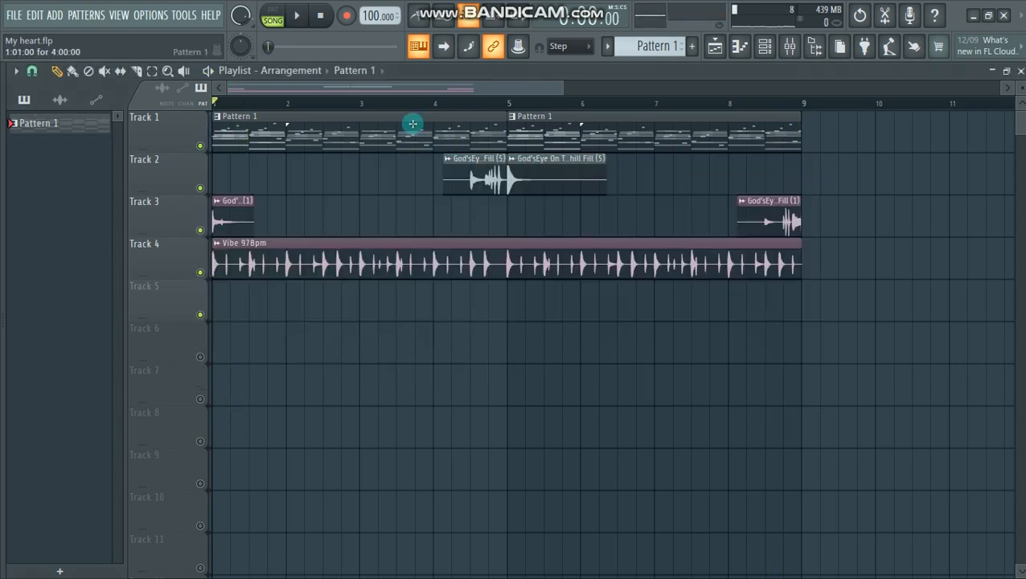
Step: Delete both Pattern 1 clips from Track 1 and split Pattern 1 by channel
{"action": "right_click", "coordinate": [496, 127]}
{"action": "right_click", "coordinate": [566, 132]}
{"action": "right_click", "coordinate": [82, 124]}
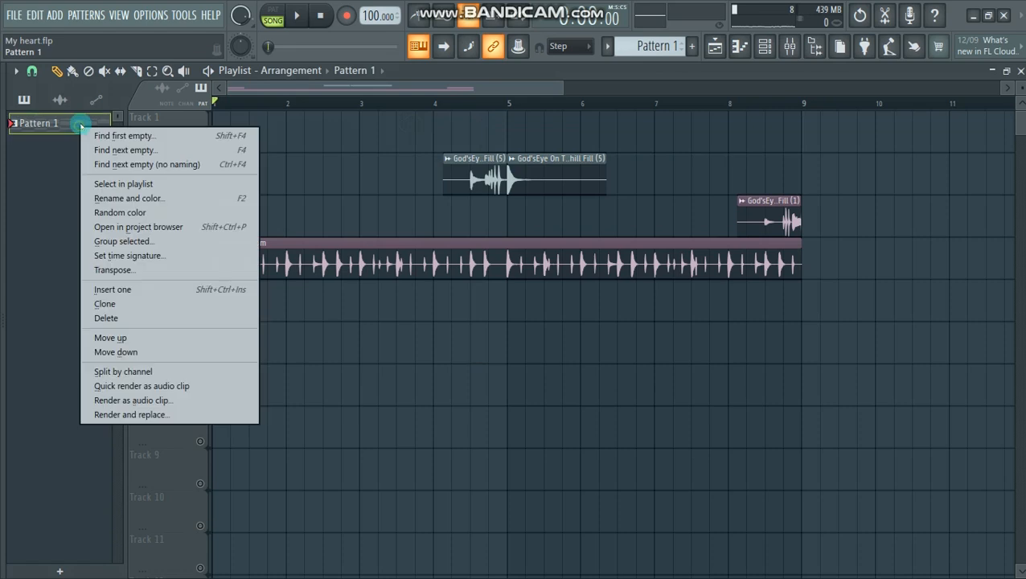
{"action": "left_click", "coordinate": [115, 371]}
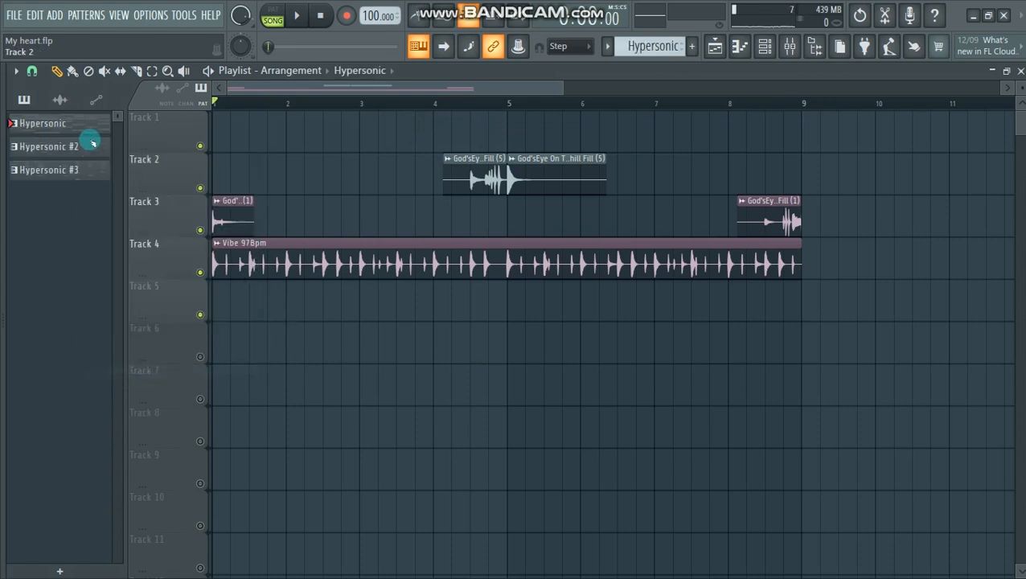
Step: Place Hypersonic clips at bars 1 and 5 on Track 1 and Hypersonic #2 clips at the same bars on Track 5
{"action": "left_click_drag", "start_coordinate": [104, 126], "coordinate": [513, 131]}
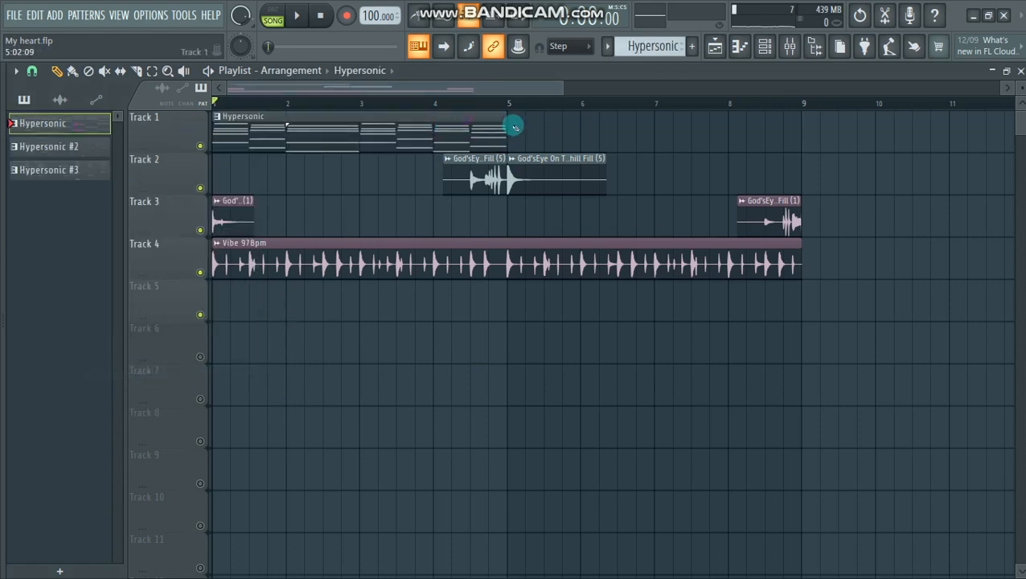
{"action": "left_click", "coordinate": [511, 126]}
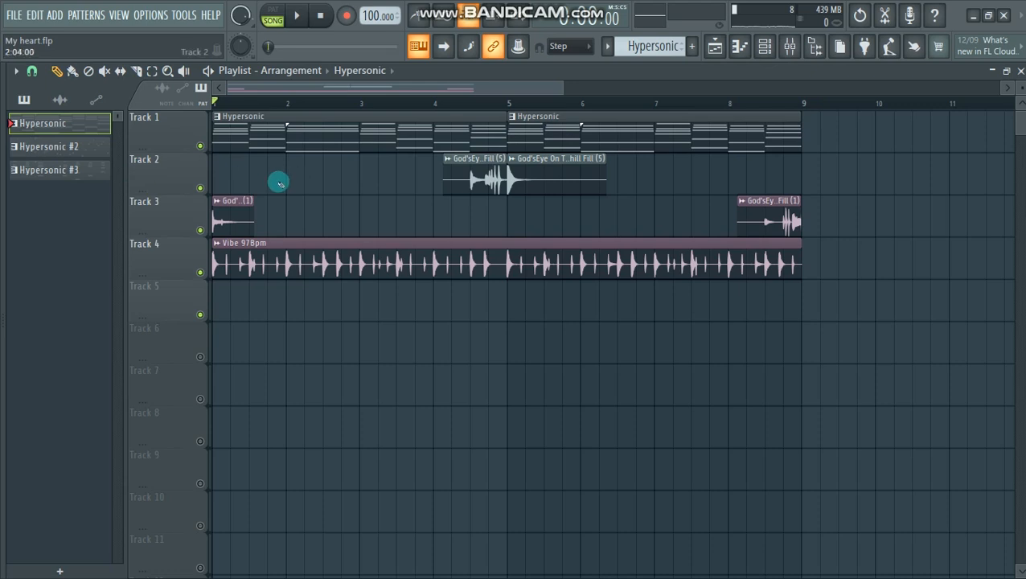
{"action": "left_click", "coordinate": [71, 148]}
{"action": "left_click", "coordinate": [238, 309]}
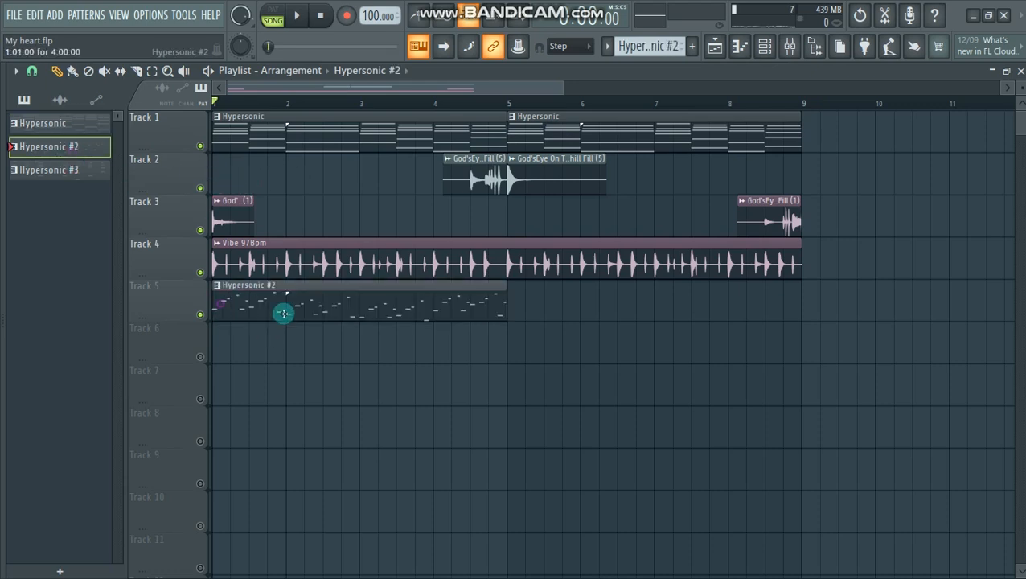
{"action": "left_click", "coordinate": [526, 313]}
Step: Place Hypersonic #3 clips at bars 1 and 5 on Track 6
{"action": "left_click", "coordinate": [48, 170]}
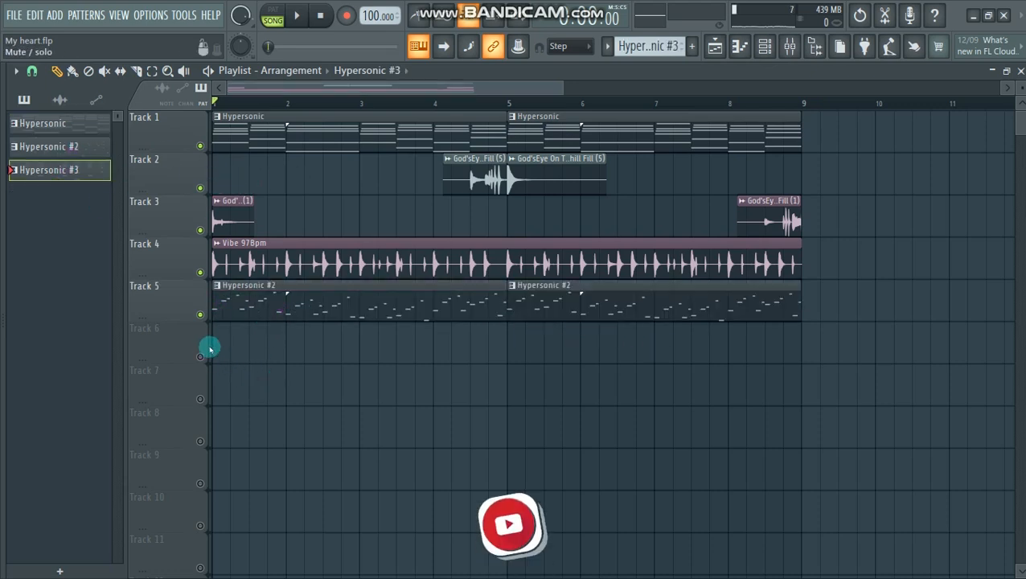
{"action": "left_click", "coordinate": [253, 354]}
{"action": "left_click", "coordinate": [233, 346]}
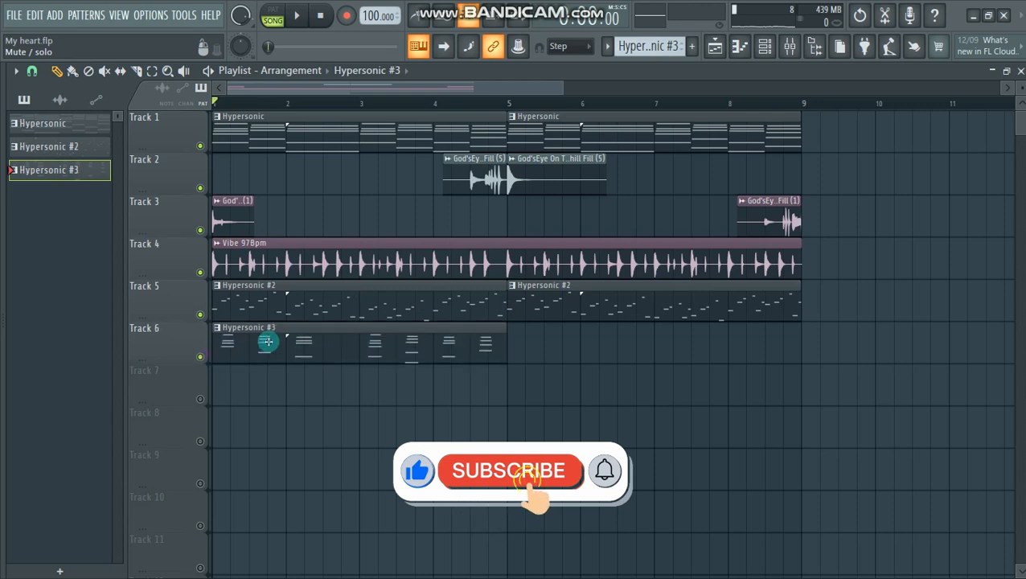
{"action": "left_click", "coordinate": [512, 348]}
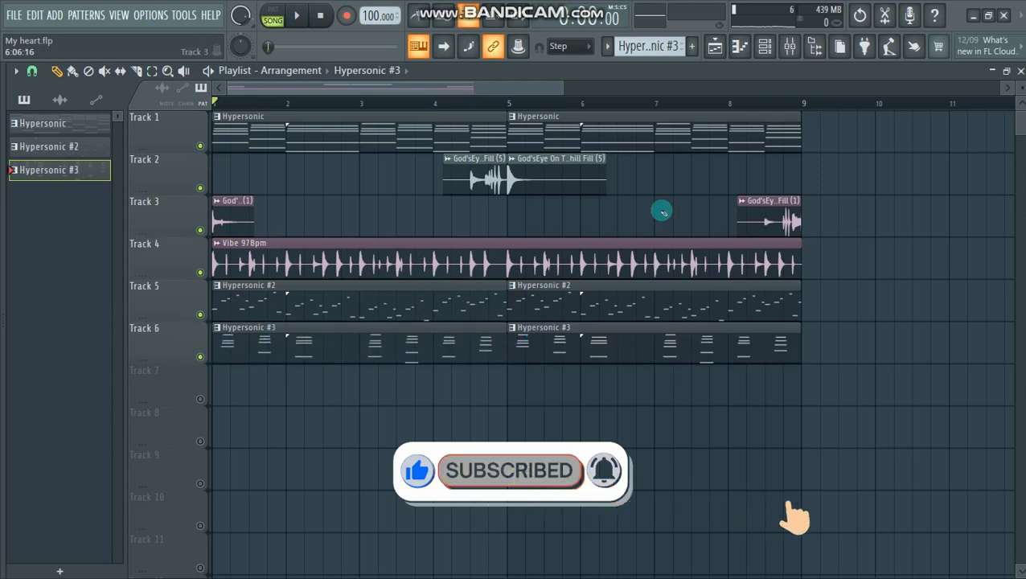
Step: Select the drum fill and Vibe 97Bpm clips on Tracks 2 to 4 and move them down five tracks
{"action": "left_click_drag", "start_coordinate": [792, 181], "coordinate": [201, 238]}
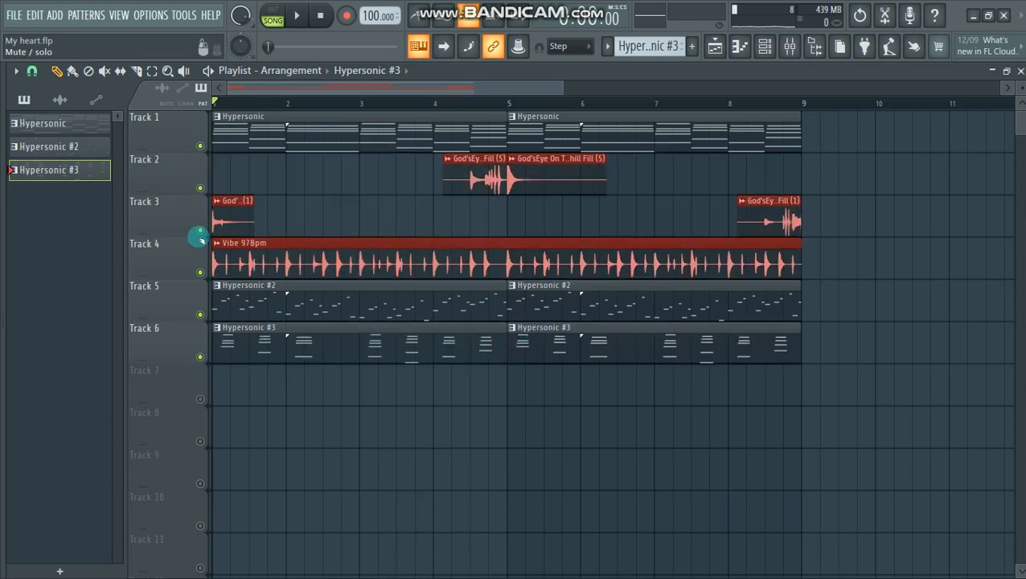
{"action": "key", "text": "shift+Down"}
{"action": "key", "text": "shift+Down"}
{"action": "key", "text": "shift+Down"}
{"action": "key", "text": "shift+Down"}
{"action": "key", "text": "shift+Down"}
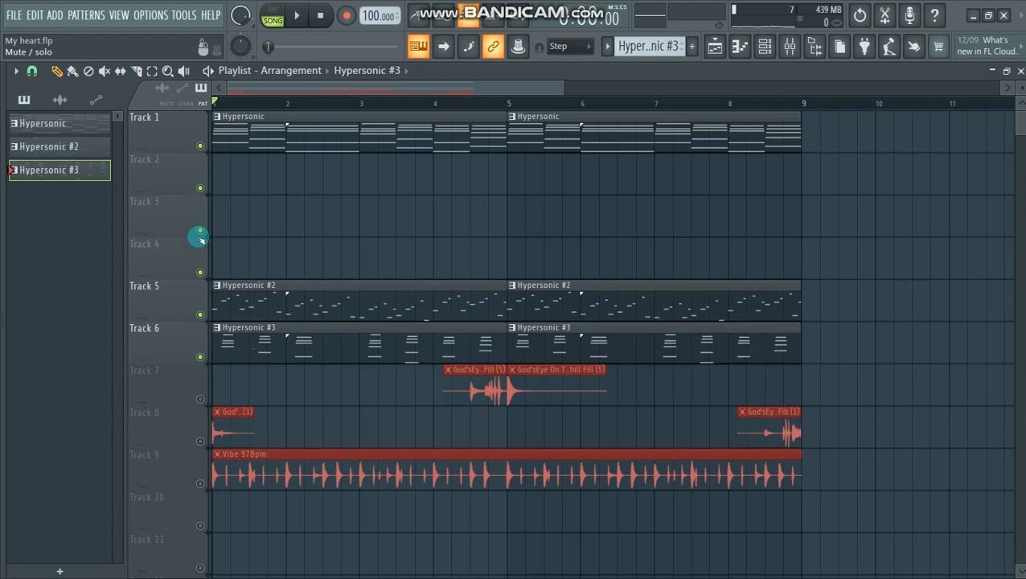
Step: Select the Hypersonic #2 and Hypersonic #3 clips and move them up to Tracks 2 and 3
{"action": "left_click_drag", "start_coordinate": [821, 278], "coordinate": [143, 341]}
{"action": "key", "text": "shift+Up"}
{"action": "key", "text": "shift+Up"}
{"action": "key", "text": "shift+Up"}
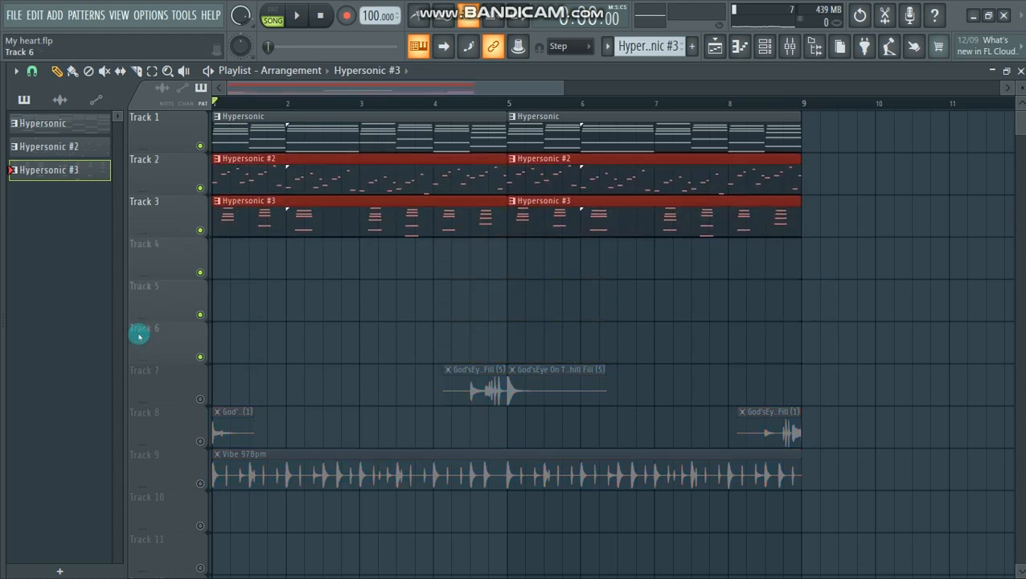
Step: Move the drum fill and Vibe 97Bpm clips up to Tracks 4, 5 and 6 and audition the arrangement
{"action": "left_click_drag", "start_coordinate": [879, 354], "coordinate": [105, 502]}
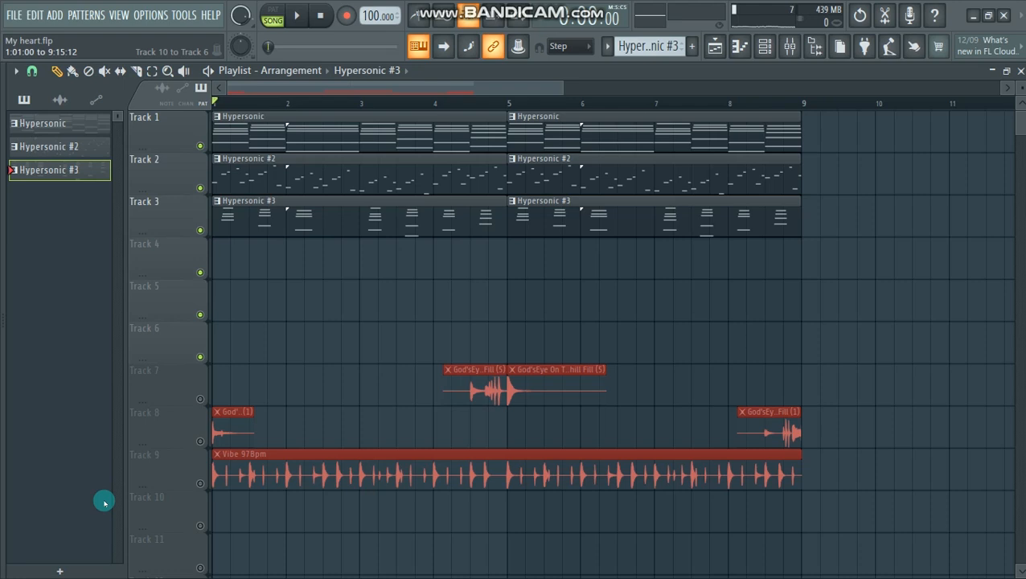
{"action": "key", "text": "shift+Up"}
{"action": "key", "text": "shift+Up"}
{"action": "key", "text": "shift+Up"}
{"action": "left_click", "coordinate": [717, 419]}
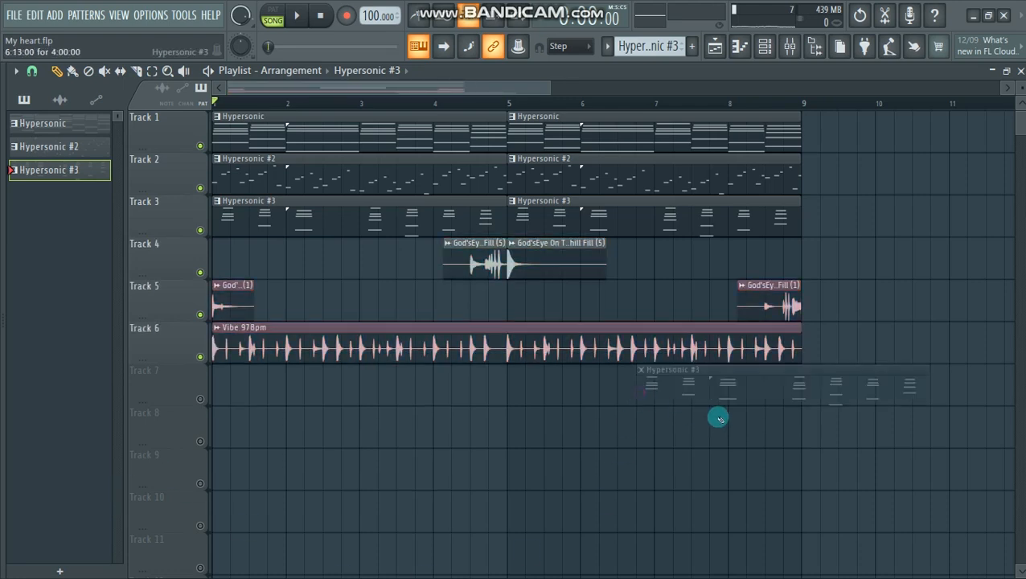
{"action": "key", "text": "space"}
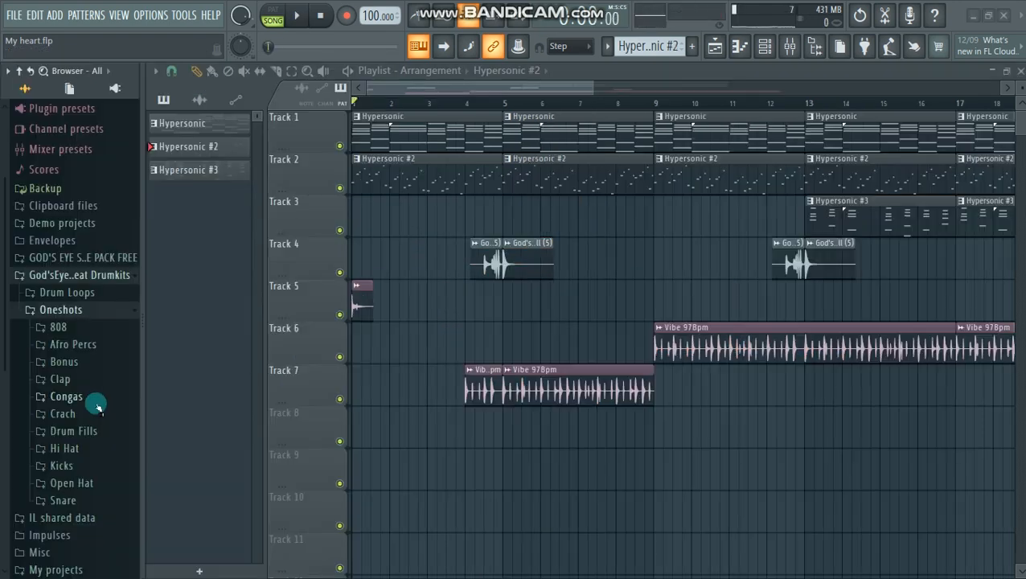
Step: Add the Ola crash from the drum kit's Oneshots Crach folder to Track 8 in the second half of bar 4
{"action": "scroll", "coordinate": [92, 402], "scroll_direction": "down", "scroll_amount": 4}
{"action": "left_click", "coordinate": [58, 319]}
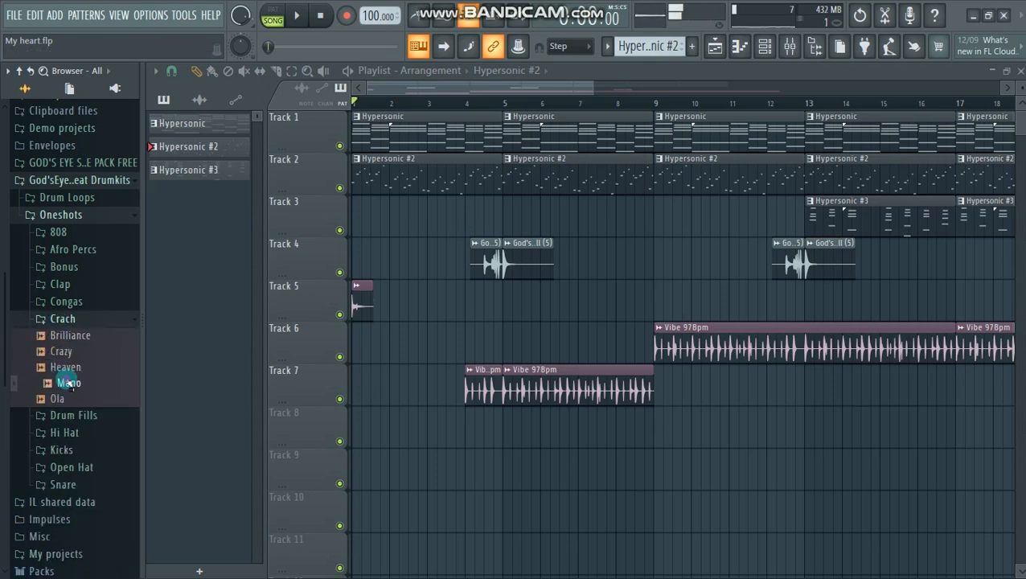
{"action": "left_click", "coordinate": [65, 323]}
{"action": "left_click_drag", "start_coordinate": [61, 303], "coordinate": [490, 427]}
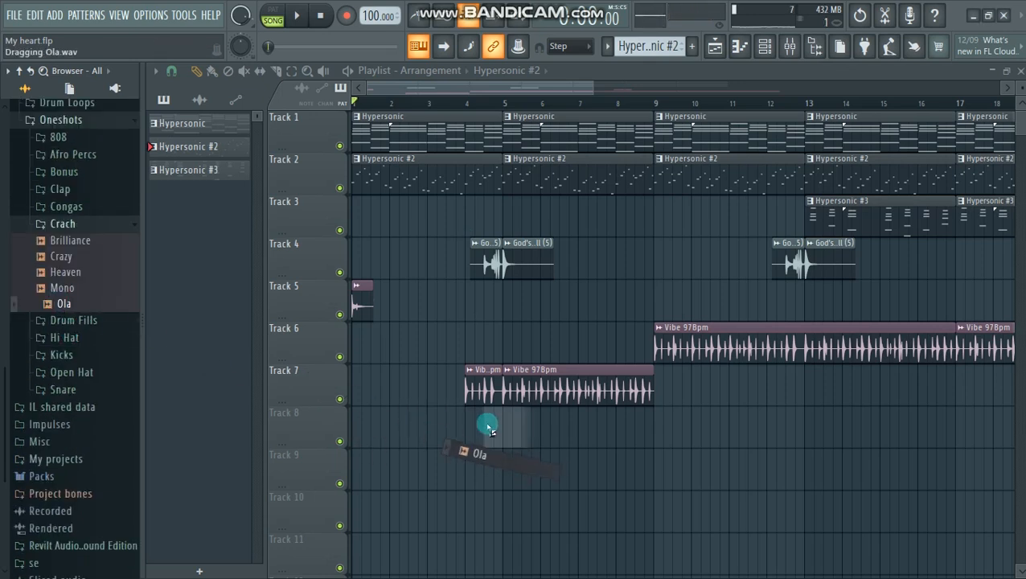
Step: Reverse the Ola sample and shift its clip earlier to lead into the drum loop at bar 4, auditioning the arrangement
{"action": "double_click", "coordinate": [494, 412]}
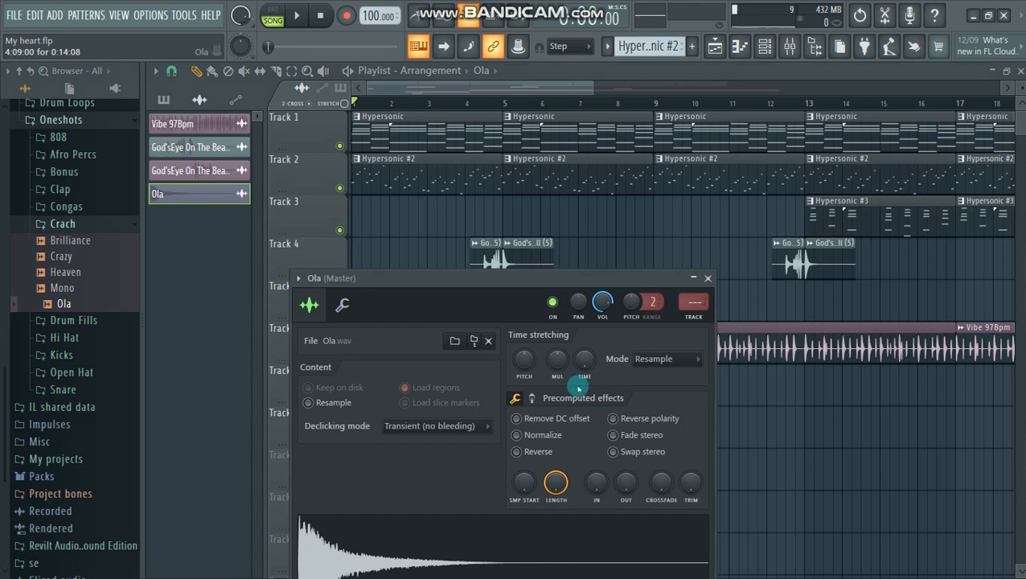
{"action": "left_click", "coordinate": [516, 452]}
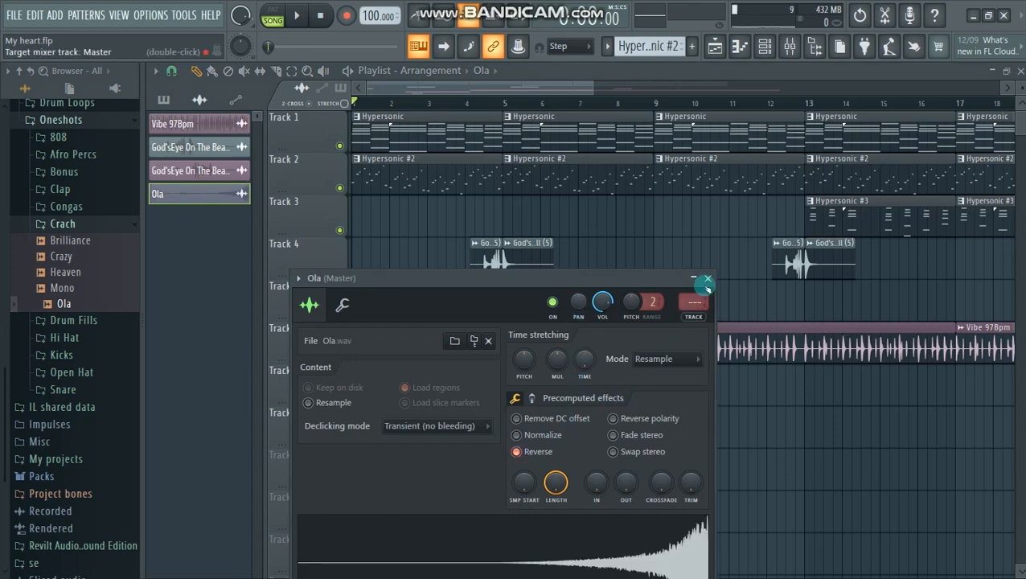
{"action": "key", "text": "Escape"}
{"action": "left_click_drag", "start_coordinate": [499, 424], "coordinate": [438, 424]}
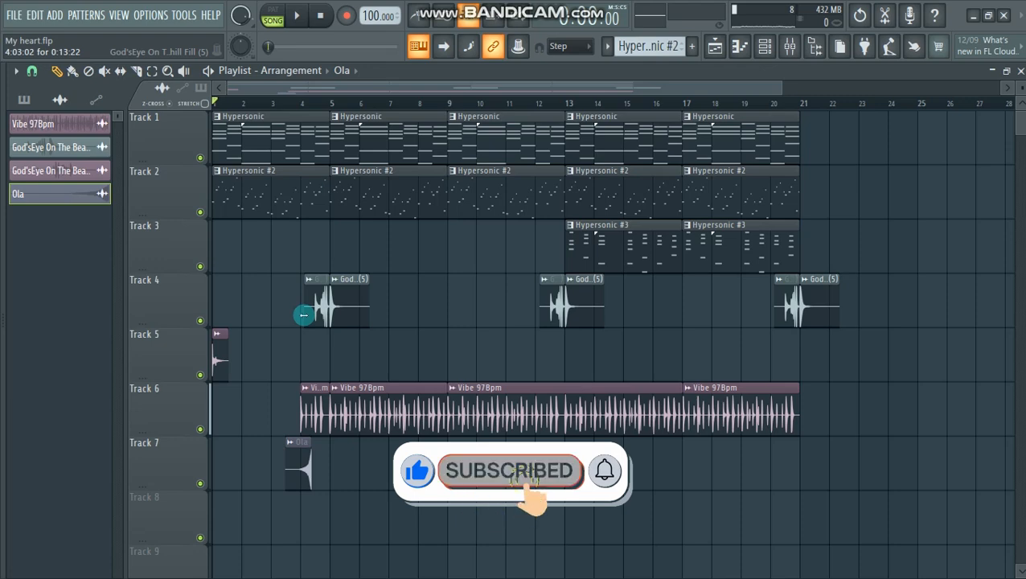
{"action": "key", "text": "space"}
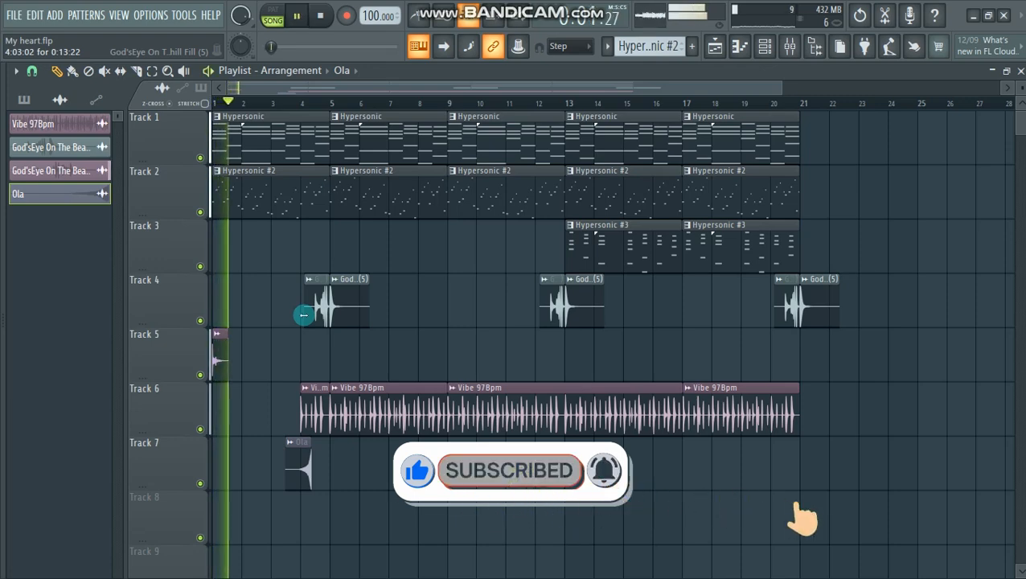